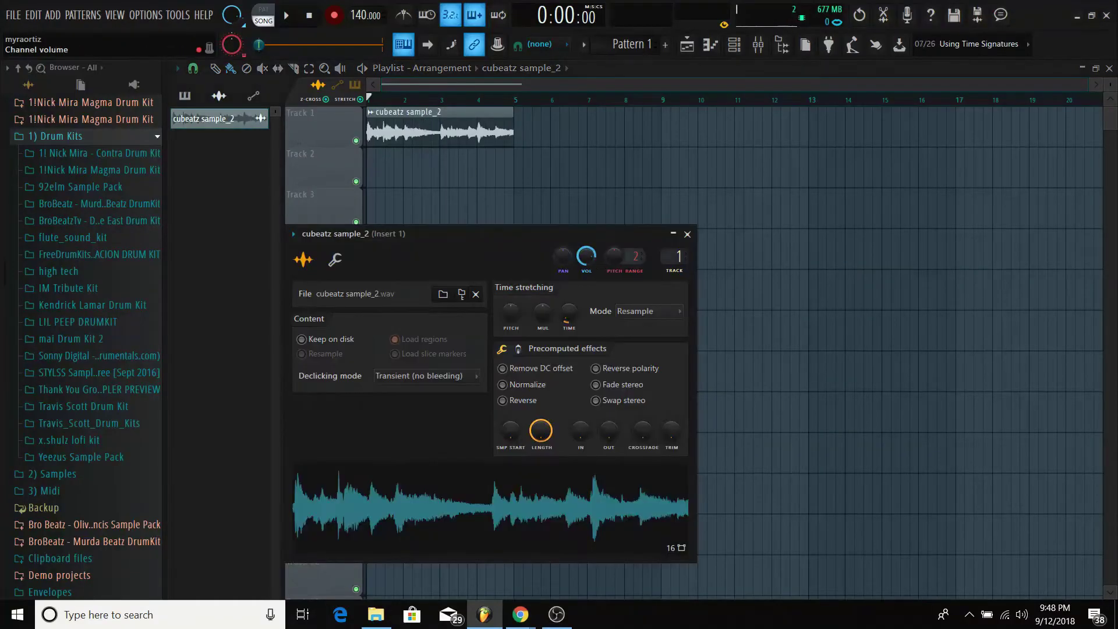
Step: Lower the cubeatz sample_2 clip's pitch by 200 cents, set its time stretching mode to Auto, and play it
{"action": "left_click", "coordinate": [688, 234]}
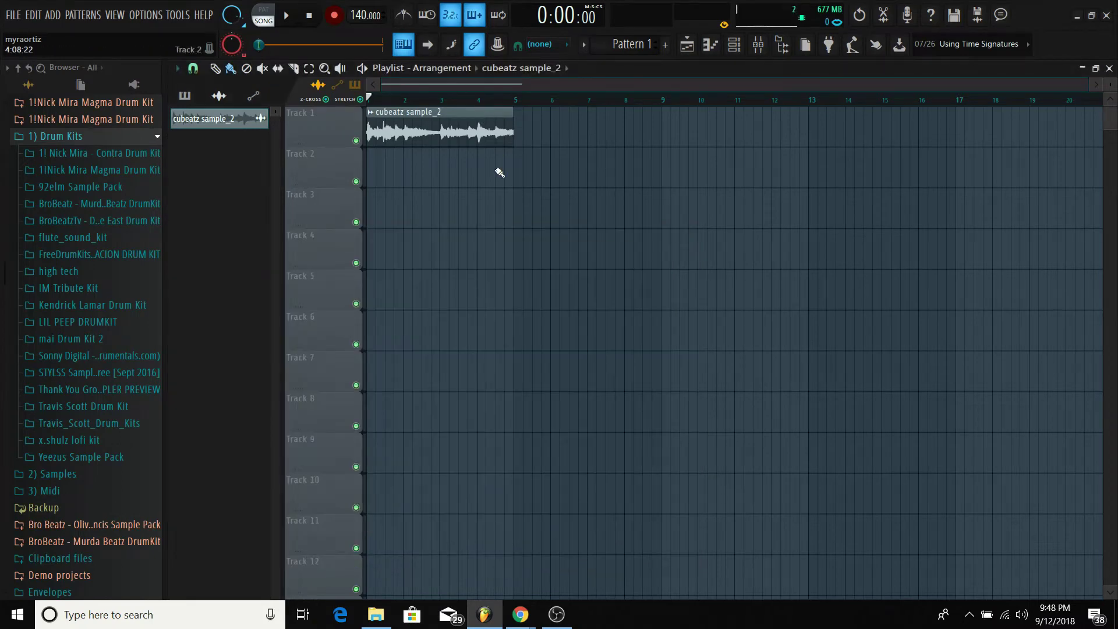
{"action": "left_click", "coordinate": [288, 15]}
{"action": "double_click", "coordinate": [476, 134]}
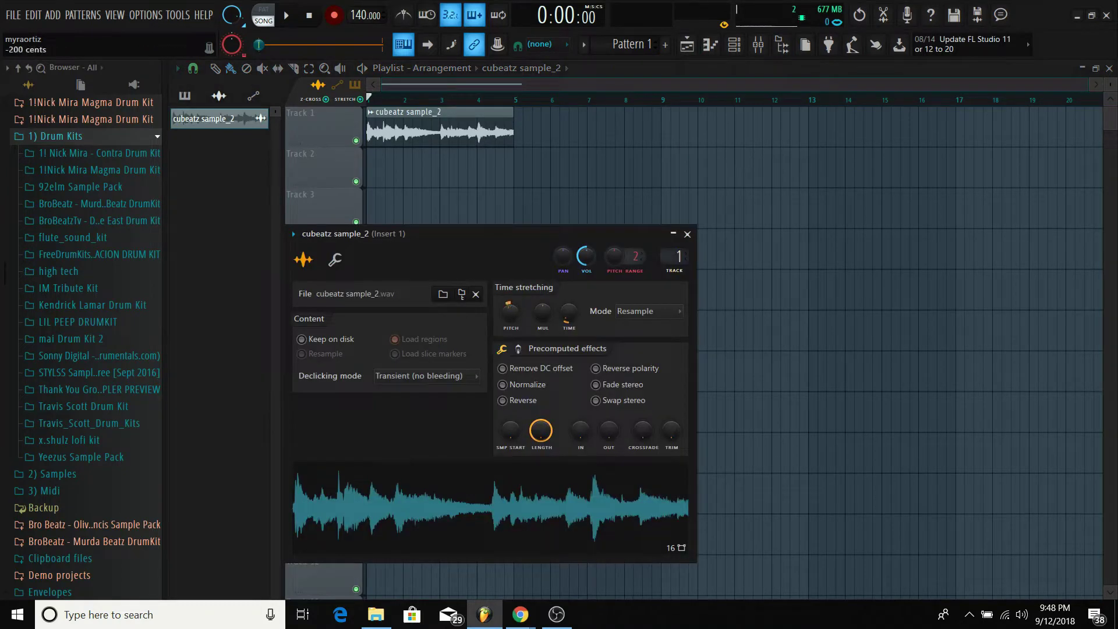
{"action": "left_click_drag", "start_coordinate": [511, 313], "coordinate": [512, 312]}
{"action": "key", "text": "space"}
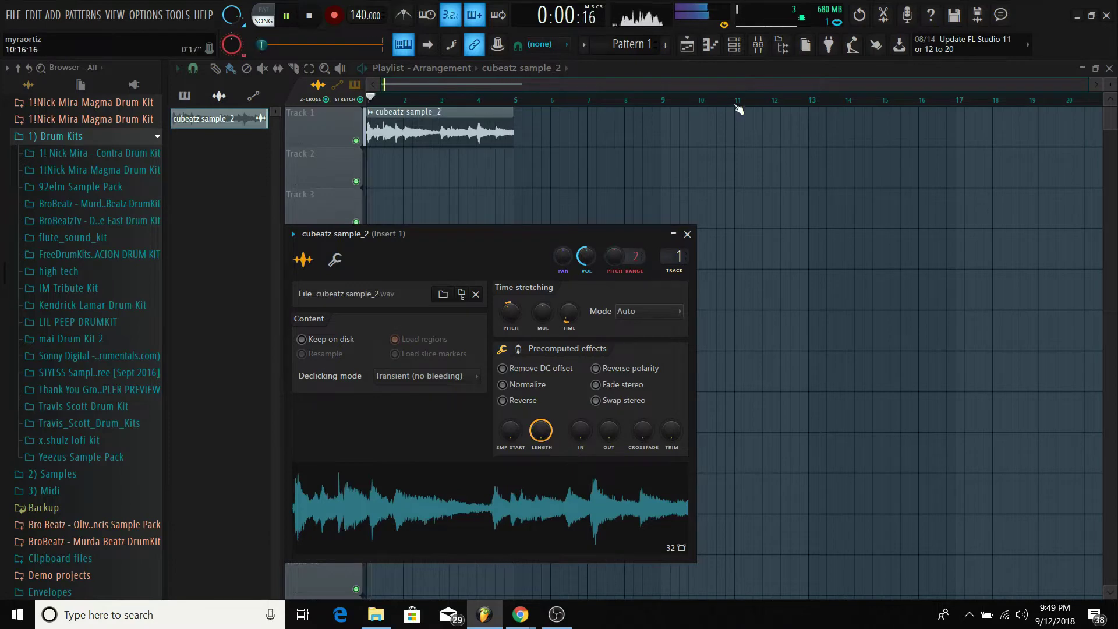
Step: Add a Fruity Slicer channel and load the cubeatz sample_2 audio into it
{"action": "left_click", "coordinate": [757, 44]}
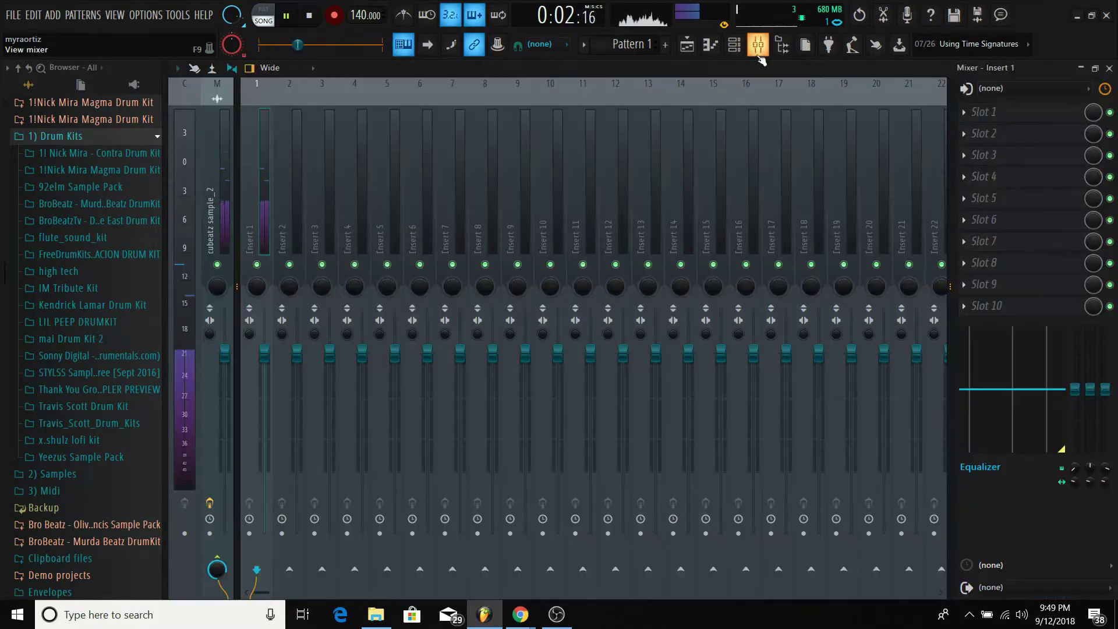
{"action": "left_click", "coordinate": [734, 44]}
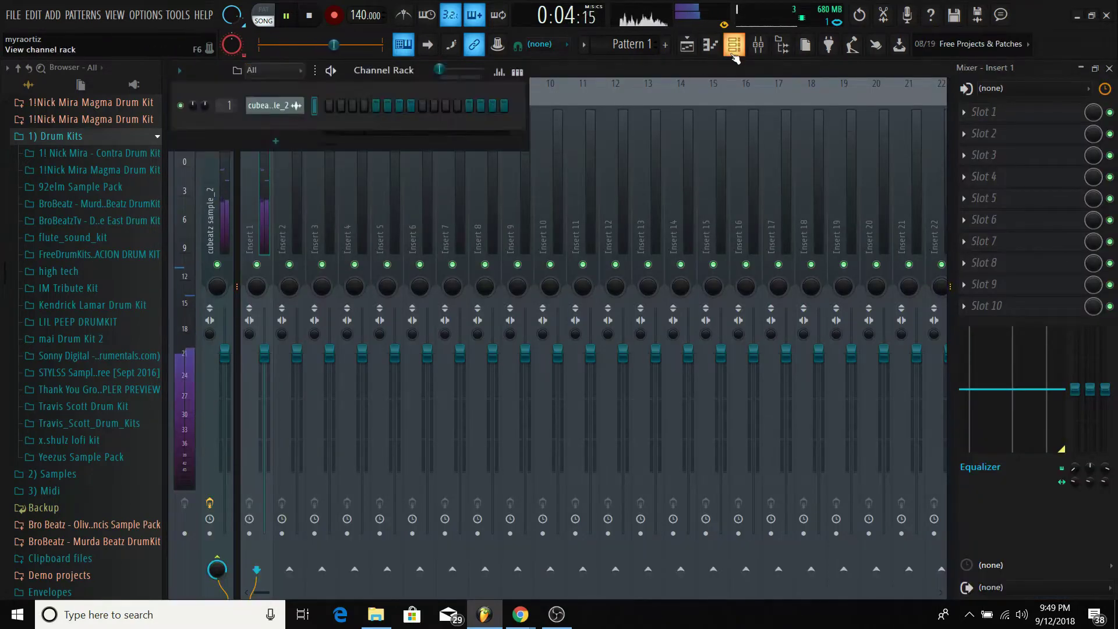
{"action": "key", "text": "space"}
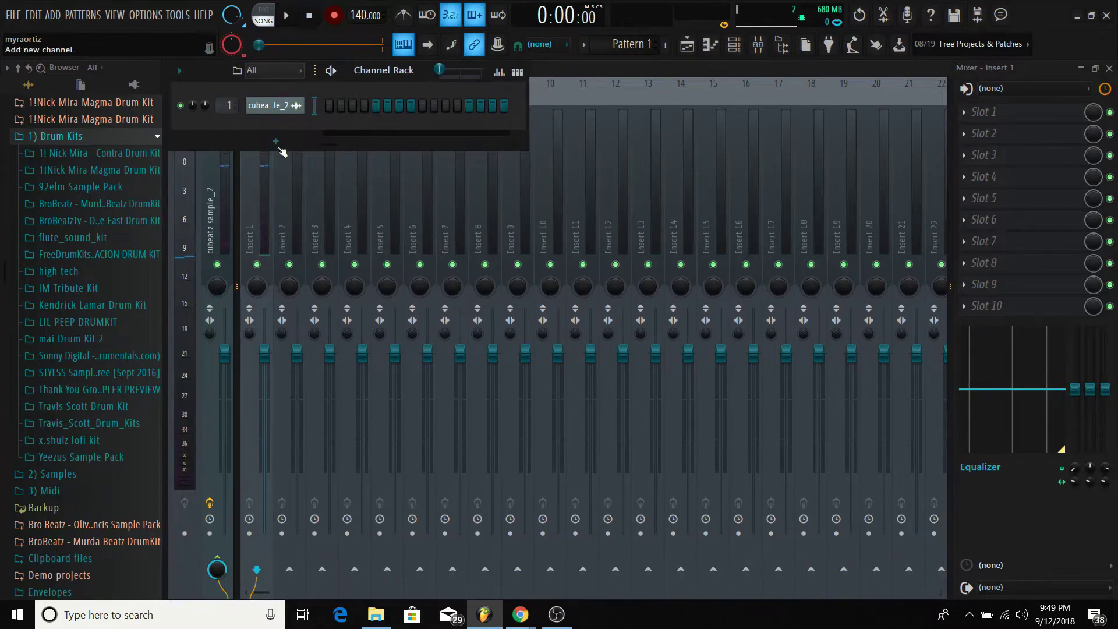
{"action": "left_click", "coordinate": [275, 141]}
{"action": "left_click", "coordinate": [294, 218]}
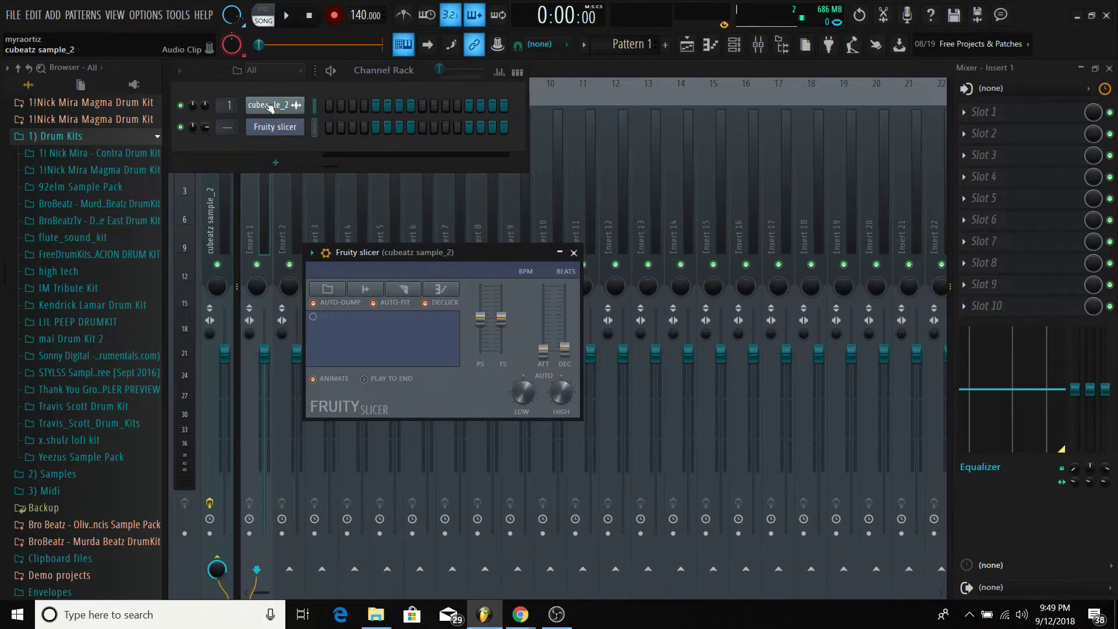
{"action": "left_click", "coordinate": [270, 108]}
{"action": "left_click_drag", "start_coordinate": [415, 484], "coordinate": [232, 125]}
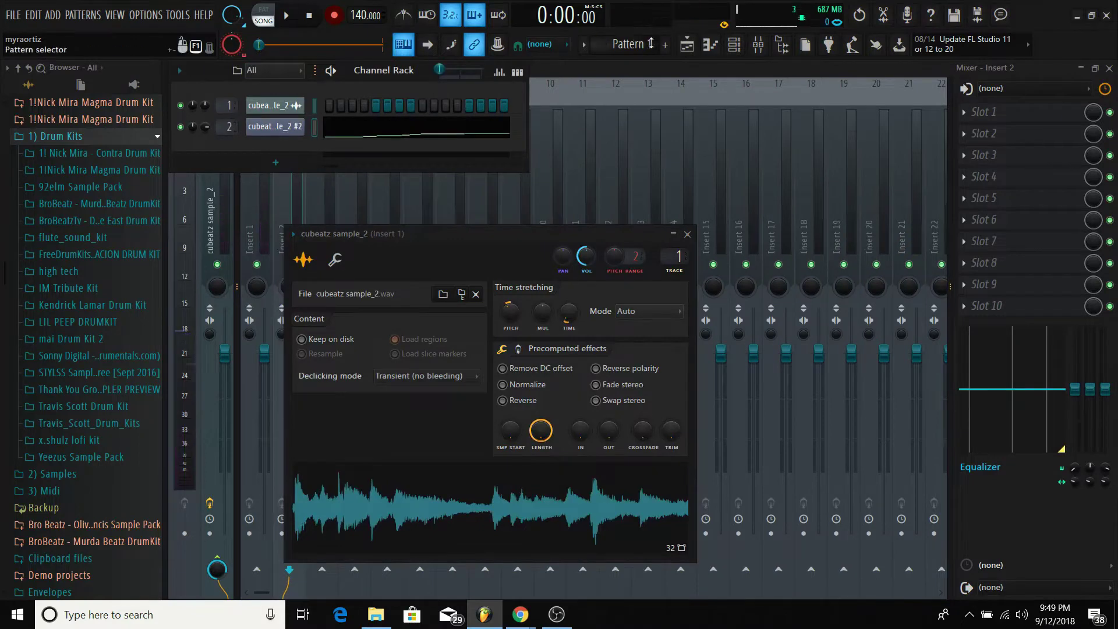
Step: Place Pattern 1 on Track 2 of the playlist starting at bar 1, and mute Track 1
{"action": "left_click", "coordinate": [687, 44]}
{"action": "left_click", "coordinate": [630, 45]}
{"action": "left_click", "coordinate": [488, 169]}
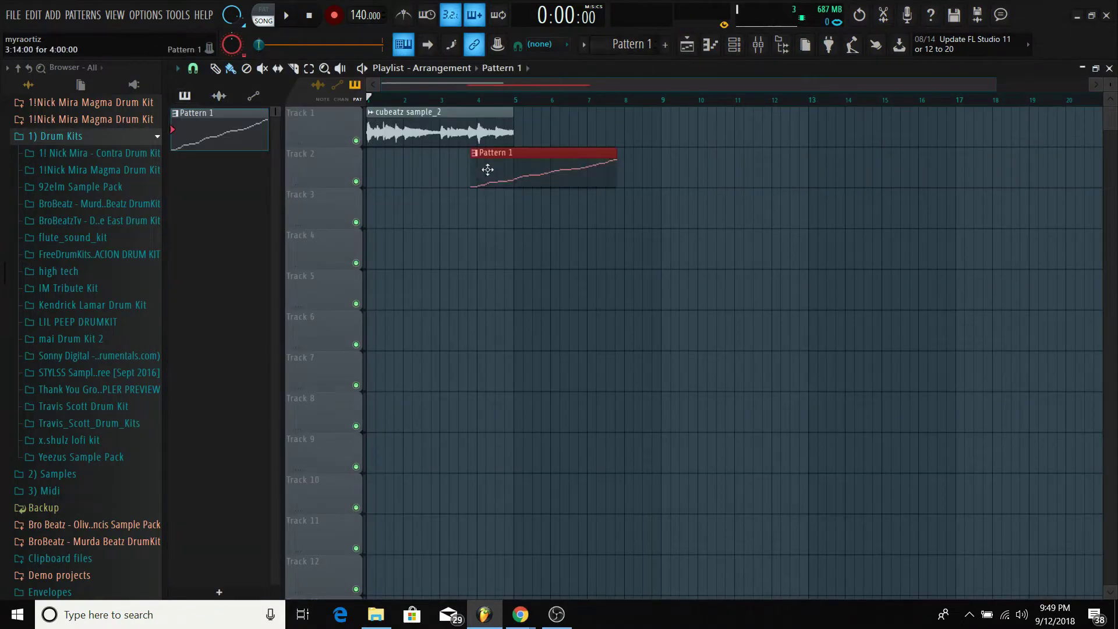
{"action": "left_click_drag", "start_coordinate": [487, 170], "coordinate": [373, 179]}
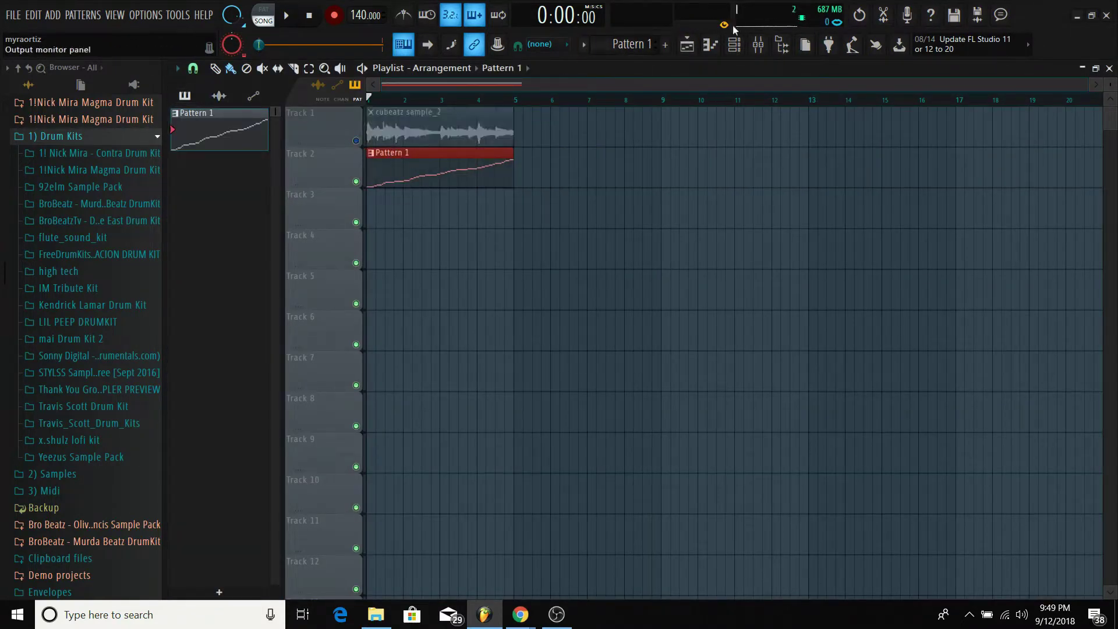
Step: Re-slice the sample in Fruity Slicer by Beat and play the pattern
{"action": "left_click", "coordinate": [737, 46]}
{"action": "left_click", "coordinate": [273, 127]}
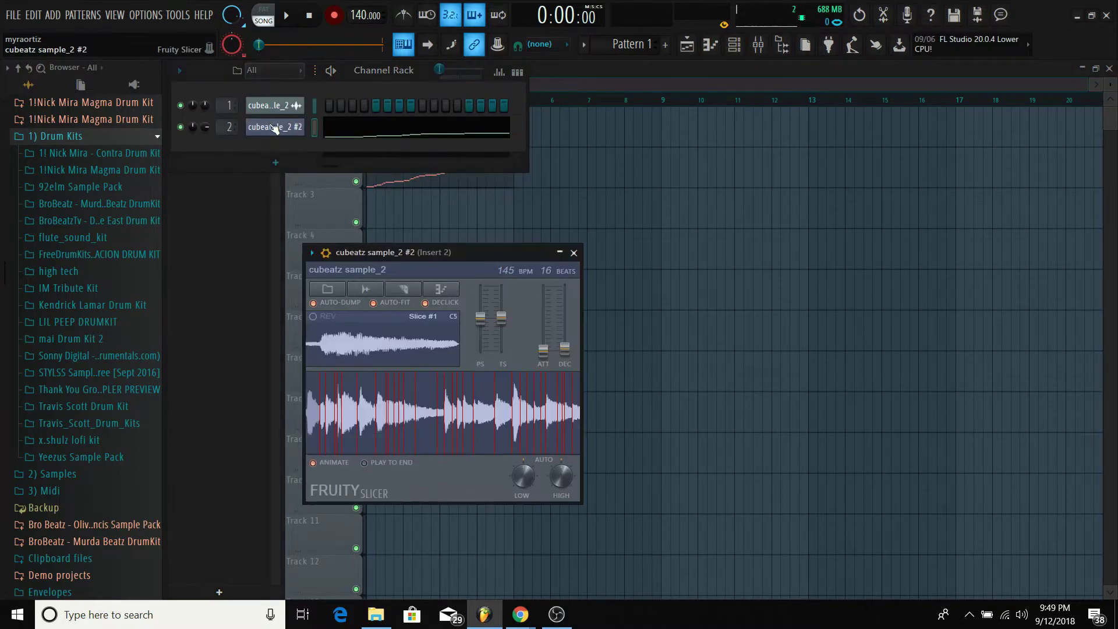
{"action": "left_click", "coordinate": [407, 292]}
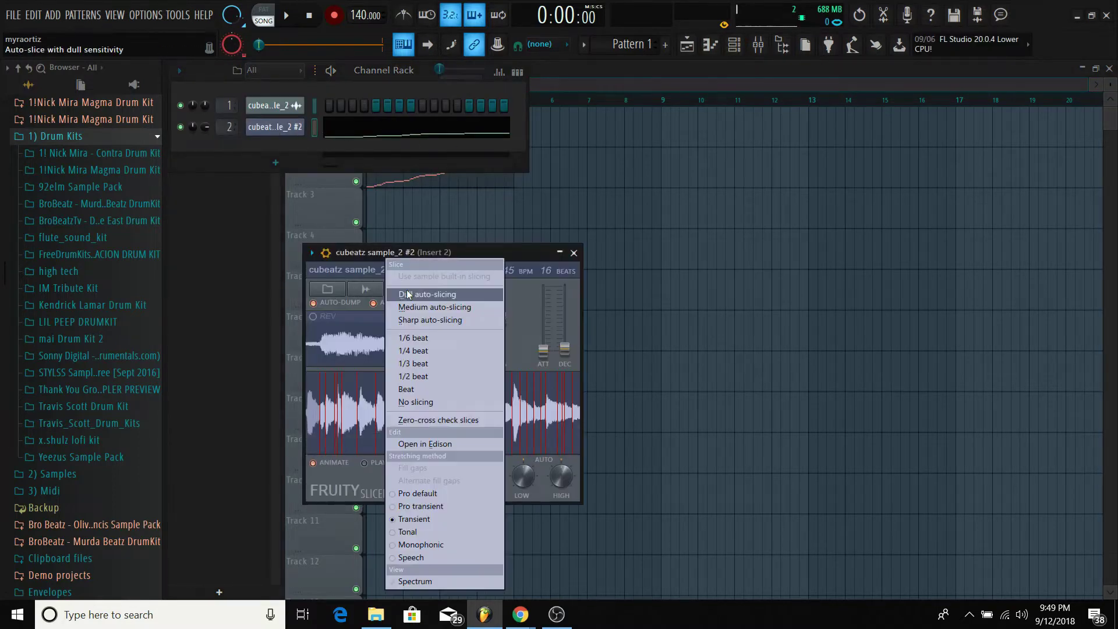
{"action": "left_click", "coordinate": [435, 390]}
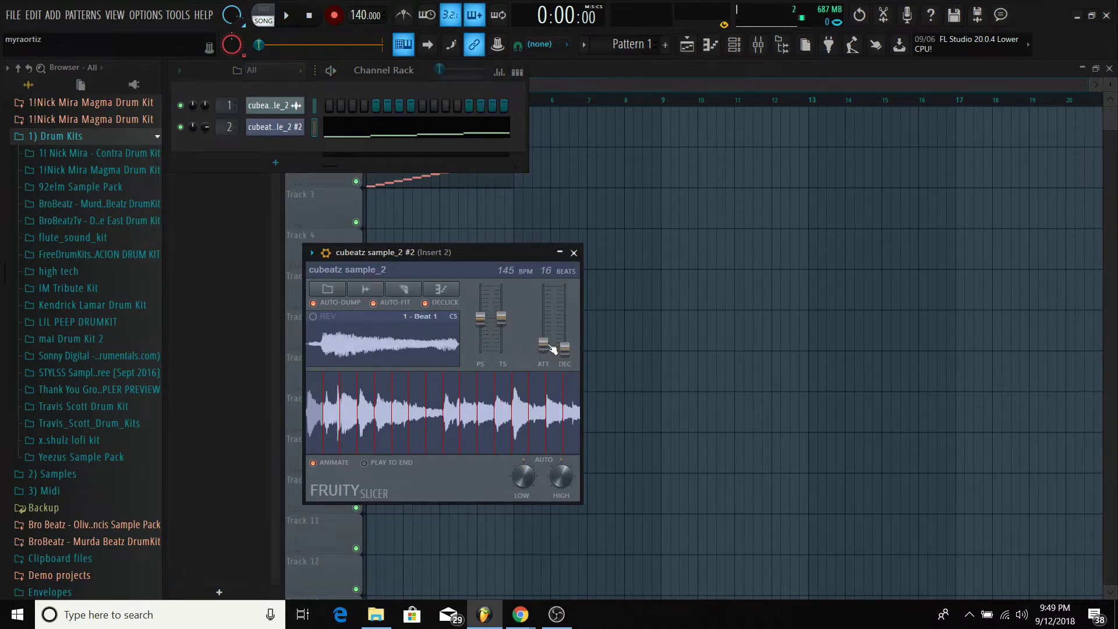
{"action": "key", "text": "space"}
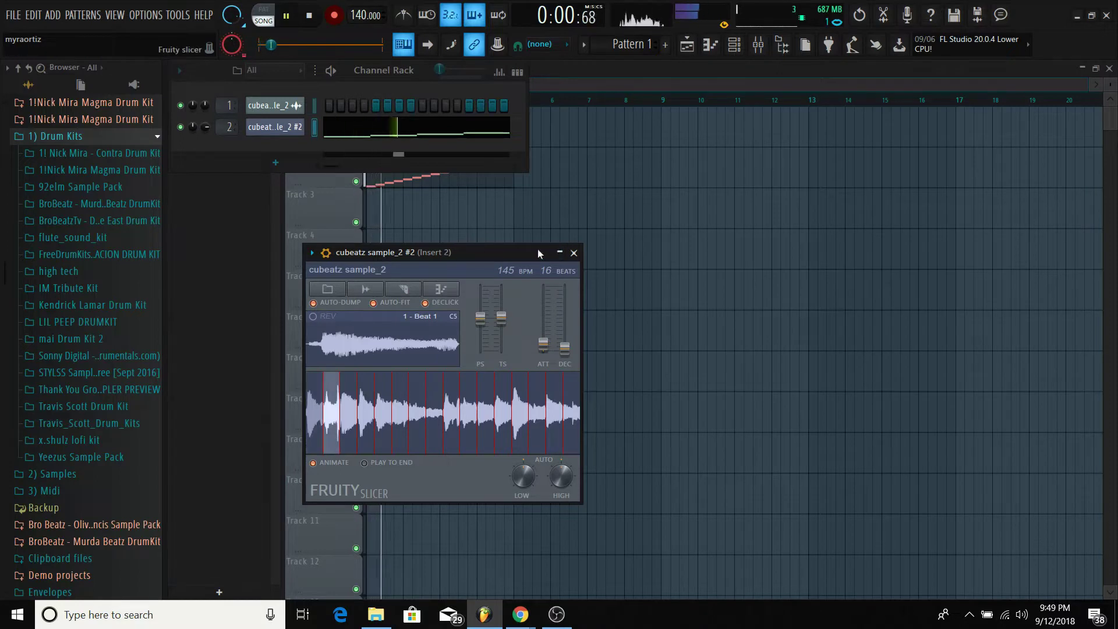
Step: Lower Fruity Slicer's pitch shift slightly and raise its time stretch while the pattern plays
{"action": "left_click_drag", "start_coordinate": [531, 249], "coordinate": [656, 216]}
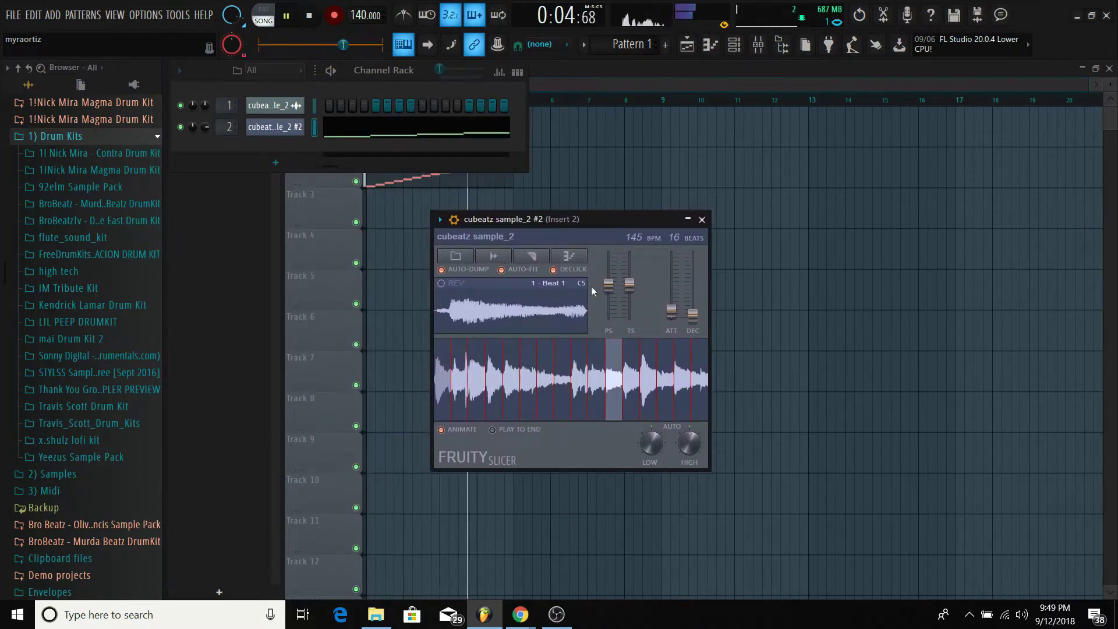
{"action": "left_click_drag", "start_coordinate": [608, 284], "coordinate": [608, 291]}
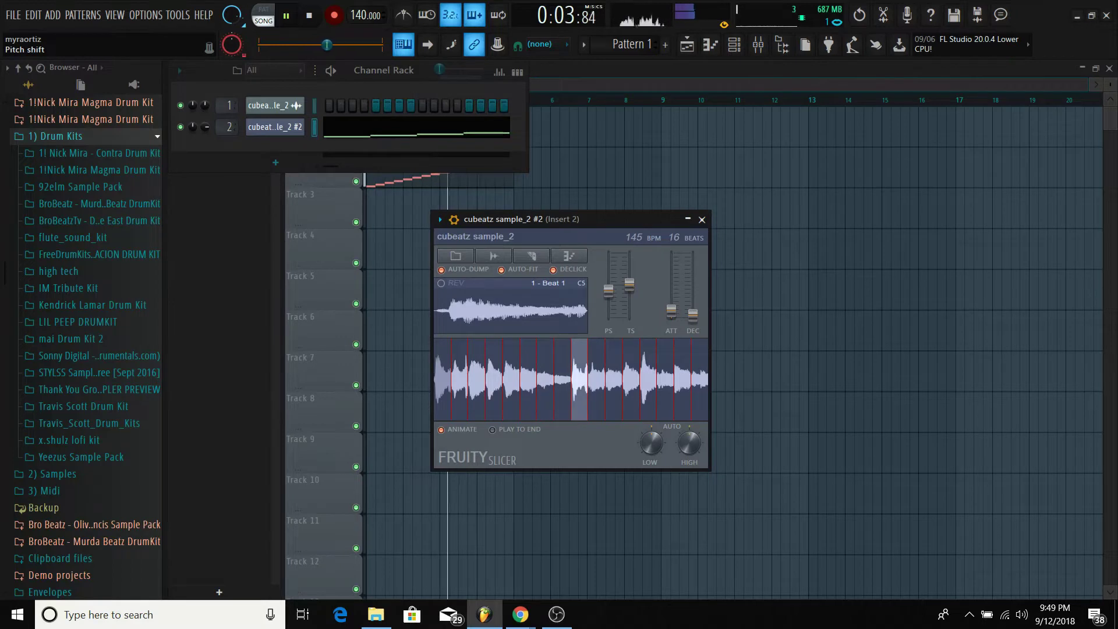
{"action": "left_click_drag", "start_coordinate": [629, 284], "coordinate": [630, 269]}
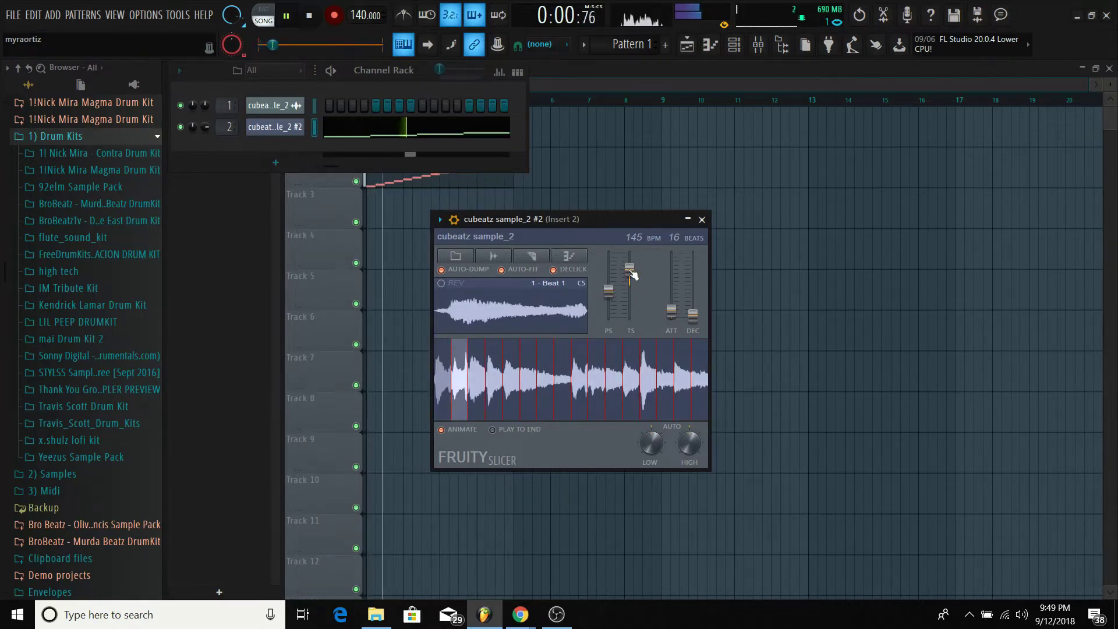
{"action": "key", "text": "space"}
{"action": "key", "text": "space"}
{"action": "key", "text": "space"}
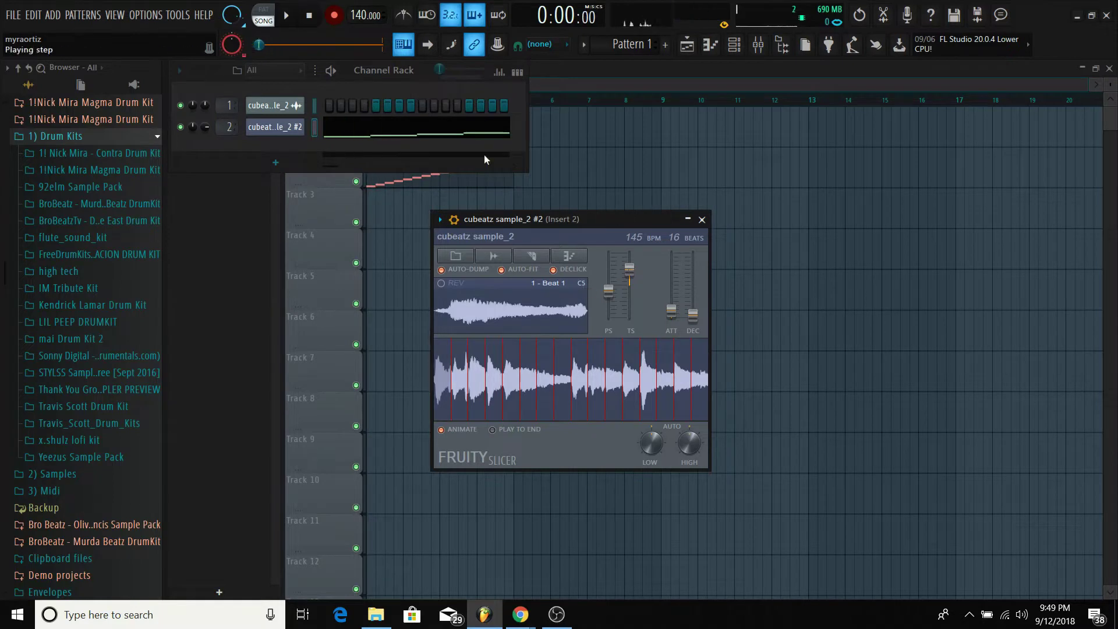
Step: Replace the slicer channel's piano roll notes with four consecutive half-bar notes on Beat 1 through Beat 4
{"action": "left_click", "coordinate": [439, 127]}
{"action": "left_click", "coordinate": [439, 122]}
{"action": "right_click", "coordinate": [457, 124]}
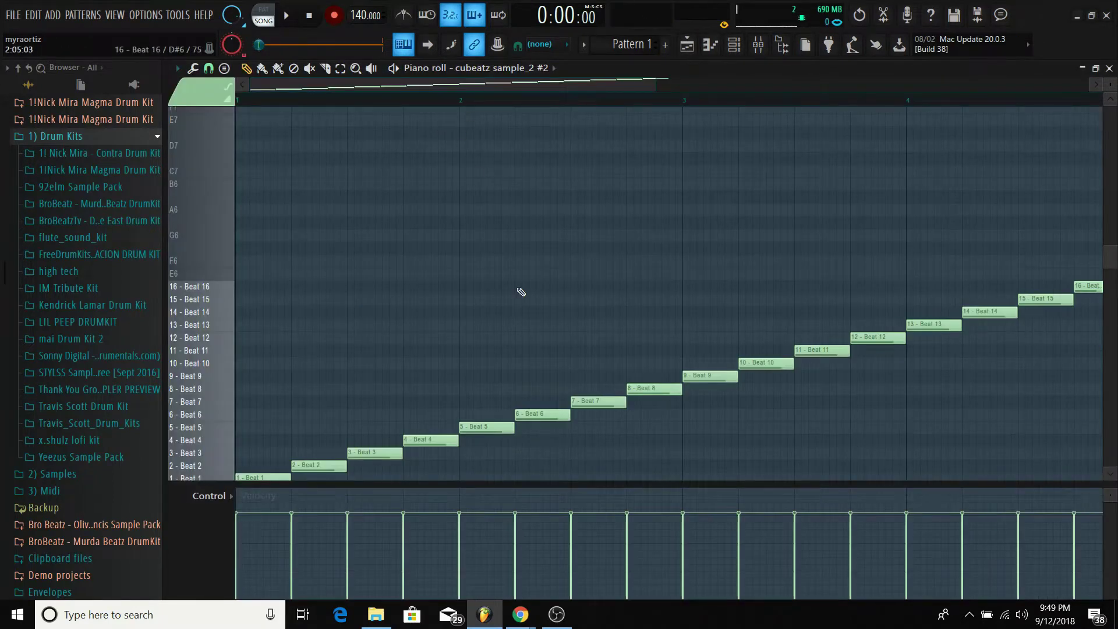
{"action": "scroll", "coordinate": [521, 292], "scroll_direction": "down", "scroll_amount": 1}
{"action": "left_click", "coordinate": [238, 255]}
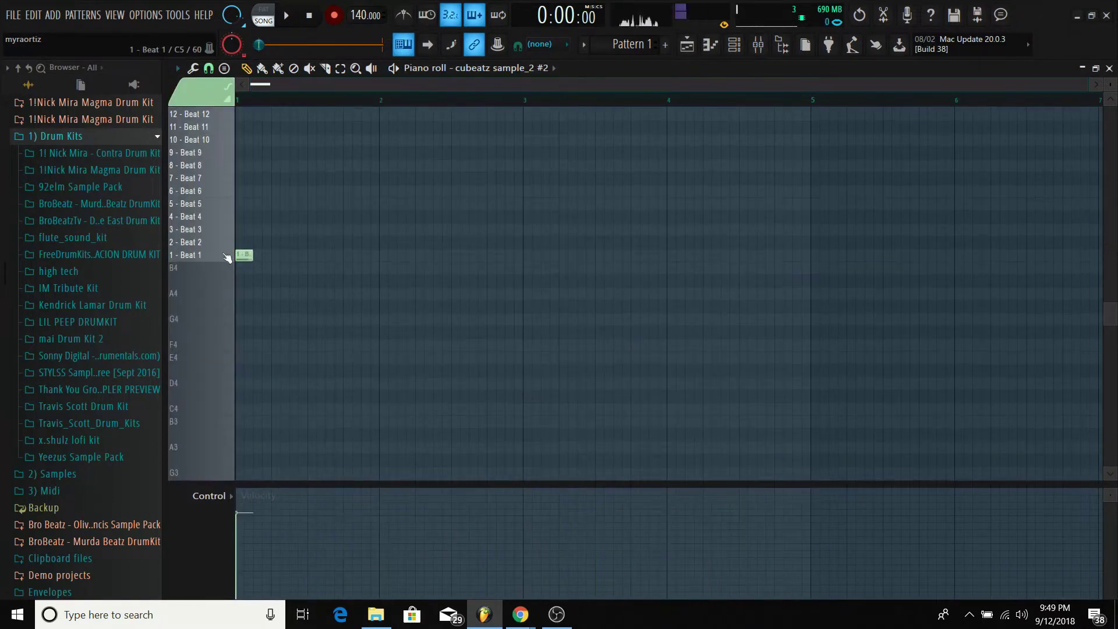
{"action": "key", "text": "space"}
{"action": "left_click_drag", "start_coordinate": [252, 257], "coordinate": [307, 262]}
{"action": "left_click_drag", "start_coordinate": [304, 242], "coordinate": [308, 242]}
{"action": "scroll", "coordinate": [382, 236], "scroll_direction": "up", "scroll_amount": 1}
{"action": "left_click", "coordinate": [426, 230]}
{"action": "key", "text": "space"}
{"action": "left_click", "coordinate": [519, 216]}
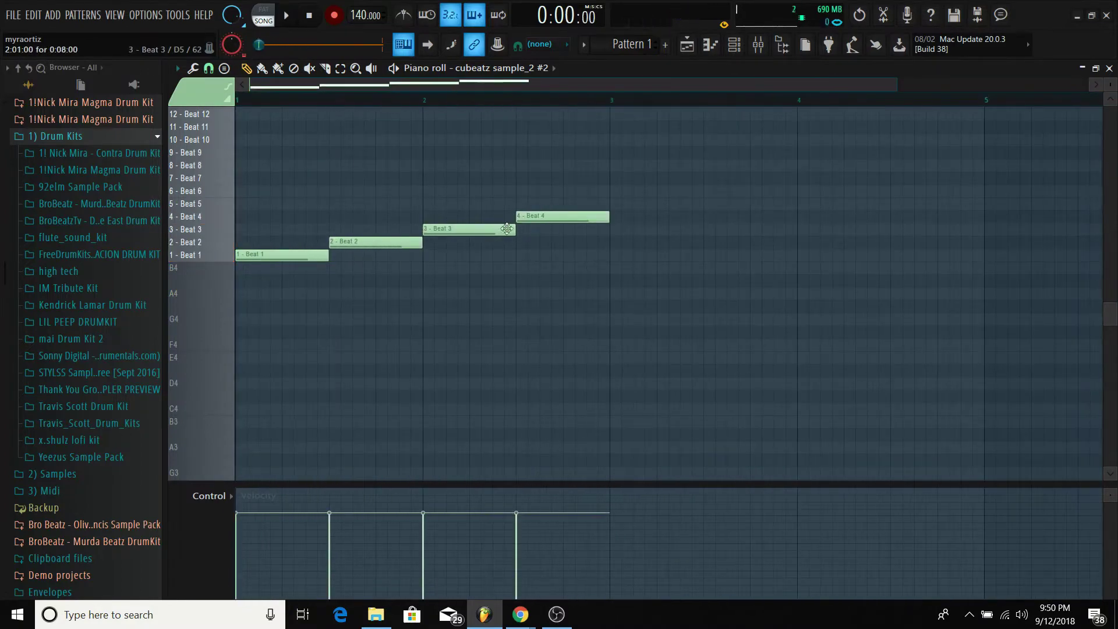
Step: Move the second, third and fourth notes up to the Beat 3, Beat 5 and Beat 7 slices
{"action": "key", "text": "space"}
{"action": "key", "text": "space"}
{"action": "left_click_drag", "start_coordinate": [507, 229], "coordinate": [536, 190]}
{"action": "key", "text": "space"}
{"action": "left_click_drag", "start_coordinate": [408, 242], "coordinate": [457, 204]}
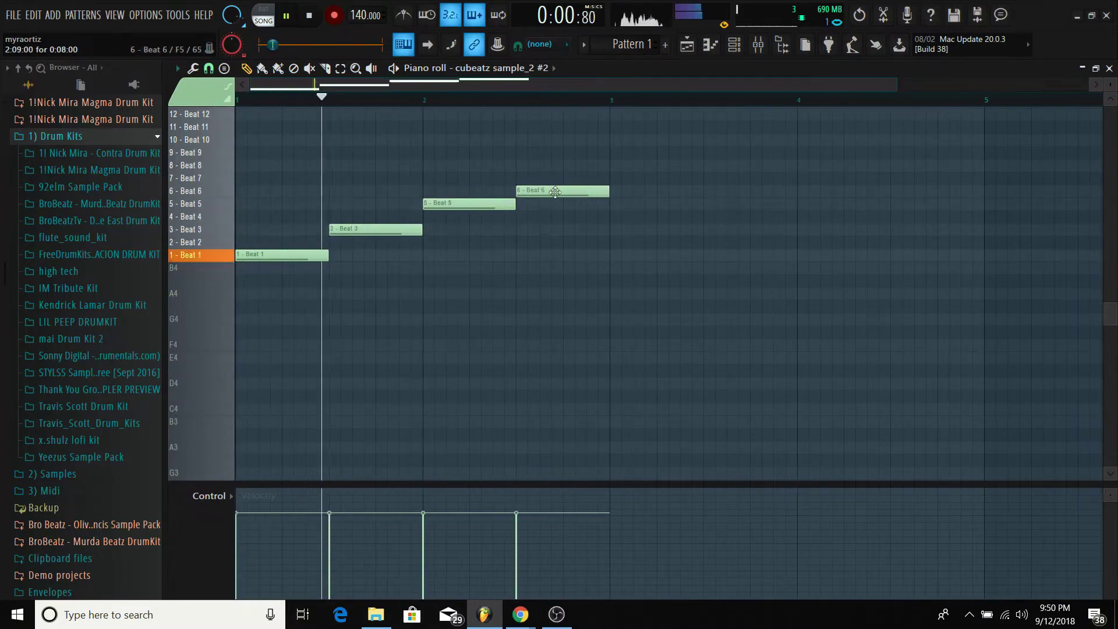
{"action": "left_click_drag", "start_coordinate": [555, 192], "coordinate": [554, 178]}
Step: Duplicate the four notes into bars 3 and 4 and raise the copies to Beats 9, 11, 13 and 15
{"action": "key", "text": "ctrl+b"}
{"action": "left_click_drag", "start_coordinate": [626, 256], "coordinate": [626, 153]}
{"action": "scroll", "coordinate": [659, 204], "scroll_direction": "up", "scroll_amount": 3}
{"action": "right_click", "coordinate": [663, 263]}
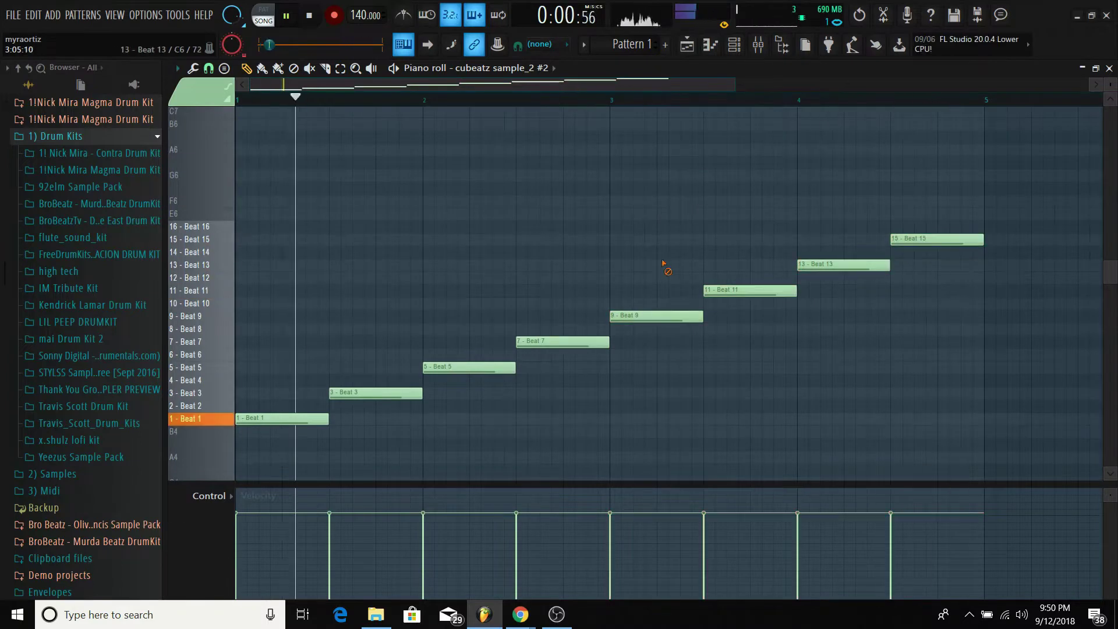
{"action": "scroll", "coordinate": [621, 269], "scroll_direction": "down", "scroll_amount": 1}
{"action": "scroll", "coordinate": [539, 309], "scroll_direction": "down", "scroll_amount": 2}
Step: Shorten the Beat 1 note to one beat and fill the gap after it with a Beat 9 slice
{"action": "key", "text": "space"}
{"action": "left_click_drag", "start_coordinate": [292, 351], "coordinate": [264, 351]}
{"action": "left_click", "coordinate": [280, 276]}
{"action": "key", "text": "space"}
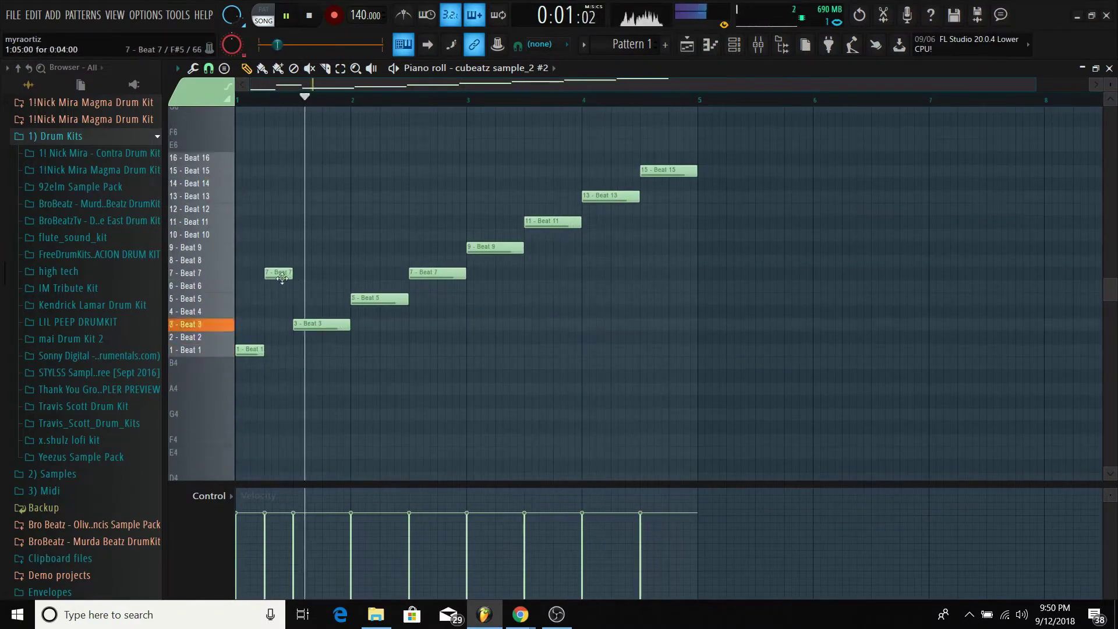
{"action": "left_click_drag", "start_coordinate": [282, 277], "coordinate": [282, 248]}
{"action": "key", "text": "space"}
{"action": "key", "text": "space"}
{"action": "key", "text": "space"}
{"action": "key", "text": "space"}
Step: Shorten the Beat 3 note to one beat and fill the gap after it with a Beat 6 slice
{"action": "left_click_drag", "start_coordinate": [347, 324], "coordinate": [317, 327]}
{"action": "key", "text": "space"}
{"action": "left_click", "coordinate": [326, 324]}
{"action": "scroll", "coordinate": [323, 326], "scroll_direction": "up", "scroll_amount": 2}
{"action": "key", "text": "space"}
{"action": "left_click_drag", "start_coordinate": [352, 324], "coordinate": [351, 285]}
{"action": "key", "text": "space"}
{"action": "key", "text": "space"}
{"action": "key", "text": "space"}
{"action": "key", "text": "space"}
{"action": "key", "text": "space"}
{"action": "key", "text": "space"}
{"action": "key", "text": "space"}
{"action": "key", "text": "space"}
Step: Halve the Beat 7, second Beat 9 and Beat 15 notes, and fill the gaps with Beat 8, Beat 10 and Beat 16 slices
{"action": "left_click_drag", "start_coordinate": [635, 272], "coordinate": [573, 273]}
{"action": "left_click", "coordinate": [592, 259]}
{"action": "key", "text": "space"}
{"action": "key", "text": "space"}
{"action": "left_click_drag", "start_coordinate": [761, 247], "coordinate": [699, 248]}
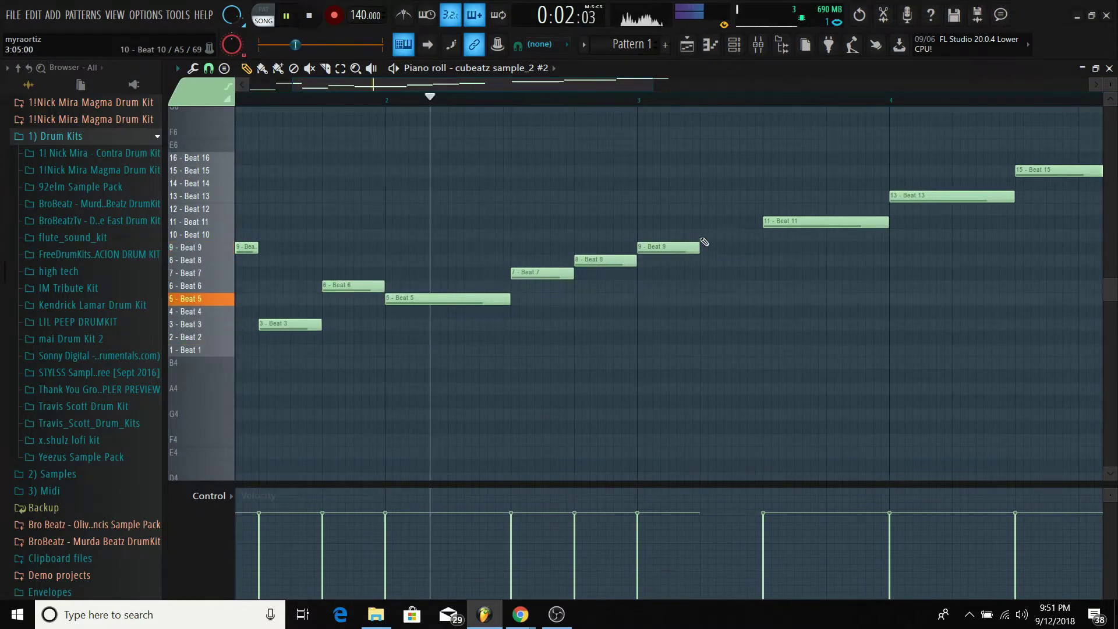
{"action": "left_click", "coordinate": [704, 237]}
{"action": "scroll", "coordinate": [732, 236], "scroll_direction": "right", "scroll_amount": 2}
{"action": "left_click_drag", "start_coordinate": [1015, 171], "coordinate": [957, 157]}
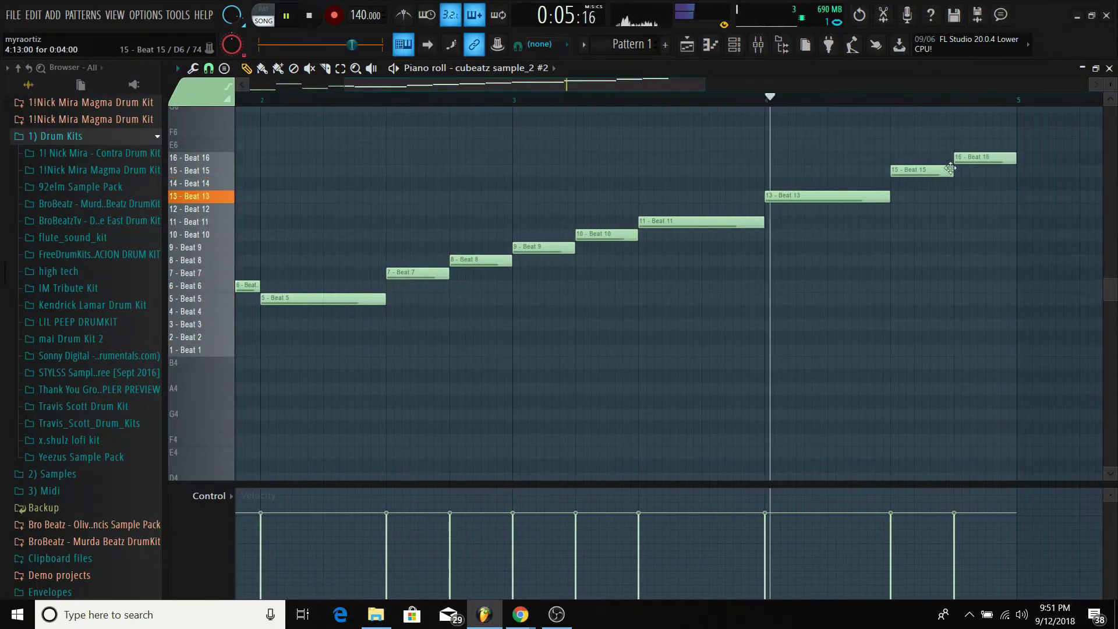
Step: Raise Fruity Slicer's attack, reset its pitch shift to the centre, and close the plugin window
{"action": "scroll", "coordinate": [906, 215], "scroll_direction": "down", "scroll_amount": 3}
{"action": "key", "text": "F6"}
{"action": "left_click", "coordinate": [288, 127]}
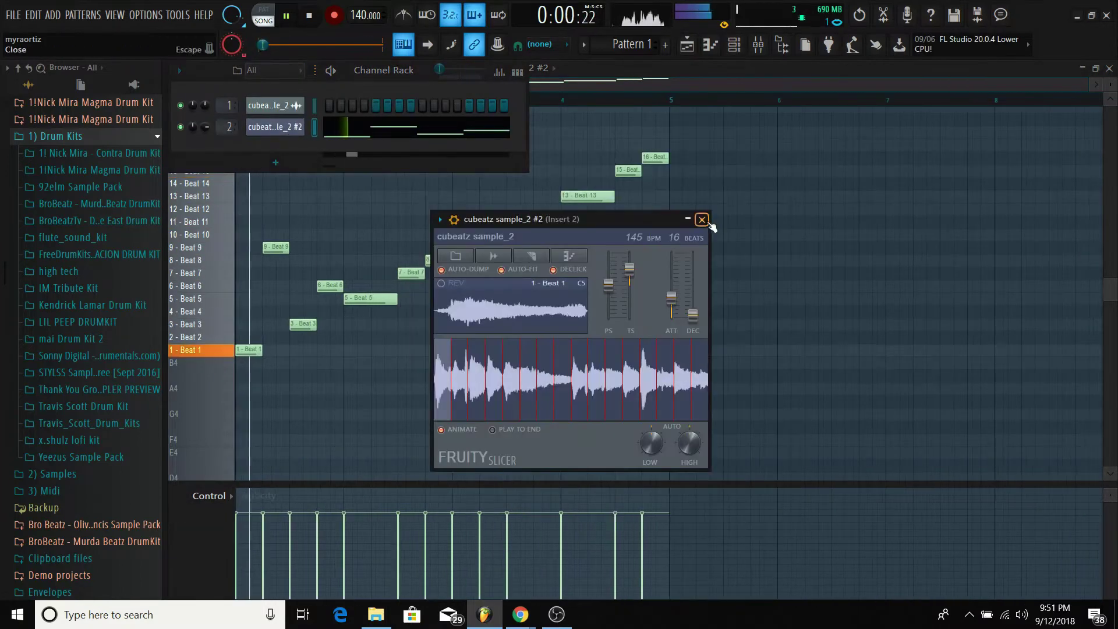
{"action": "left_click", "coordinate": [706, 221]}
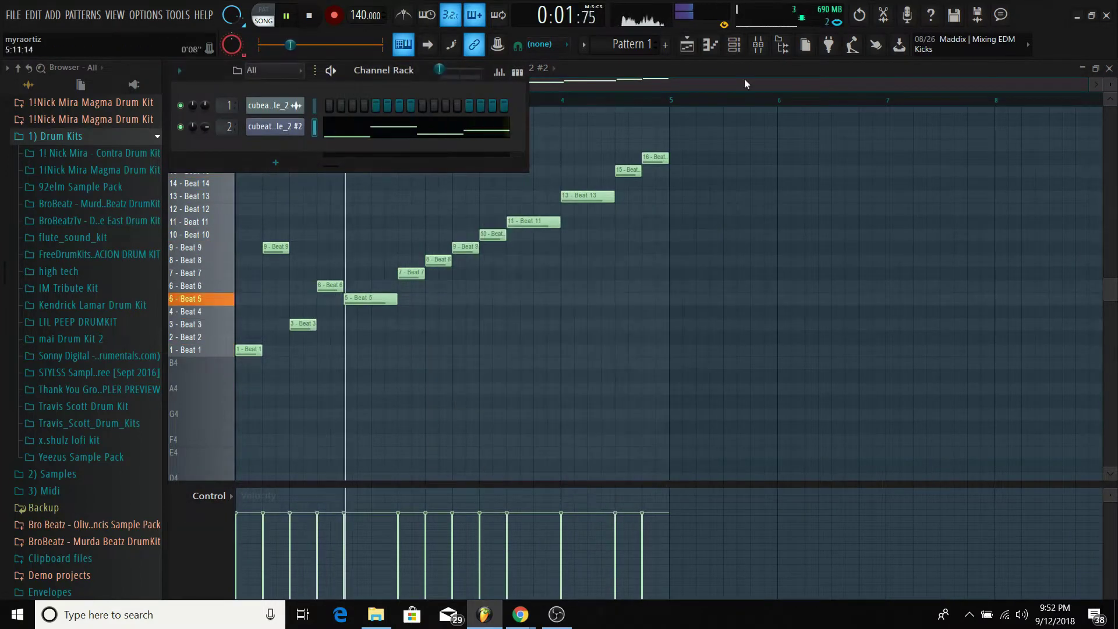
Step: Unmute Track 1 and mute Track 2 in the playlist, and play the original sample
{"action": "left_click", "coordinate": [735, 45]}
{"action": "left_click", "coordinate": [711, 45]}
{"action": "key", "text": "space"}
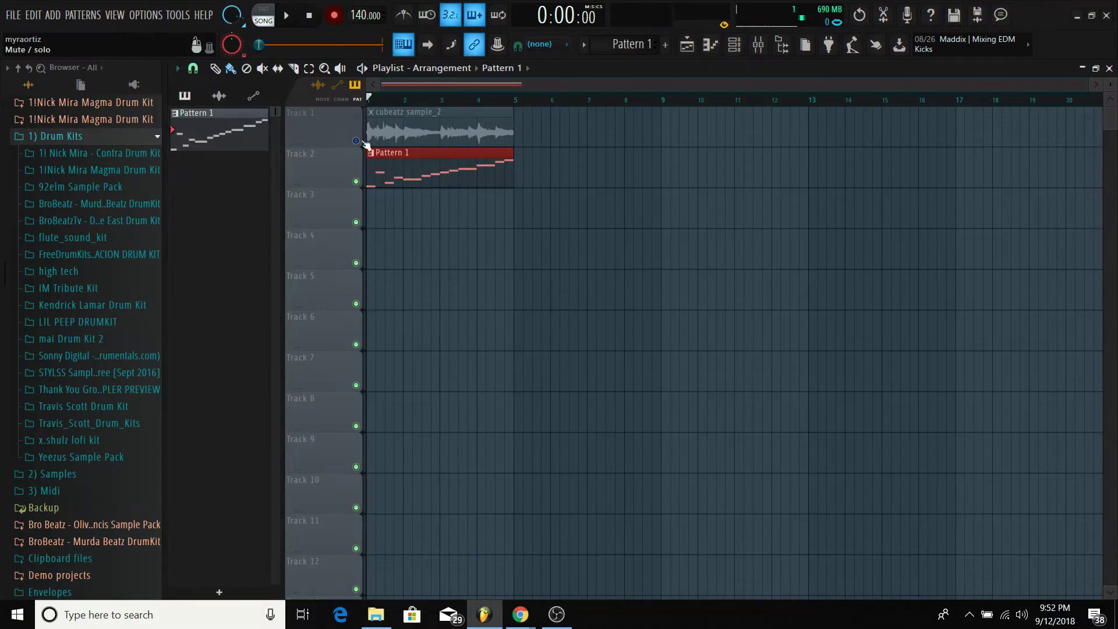
{"action": "key", "text": "space"}
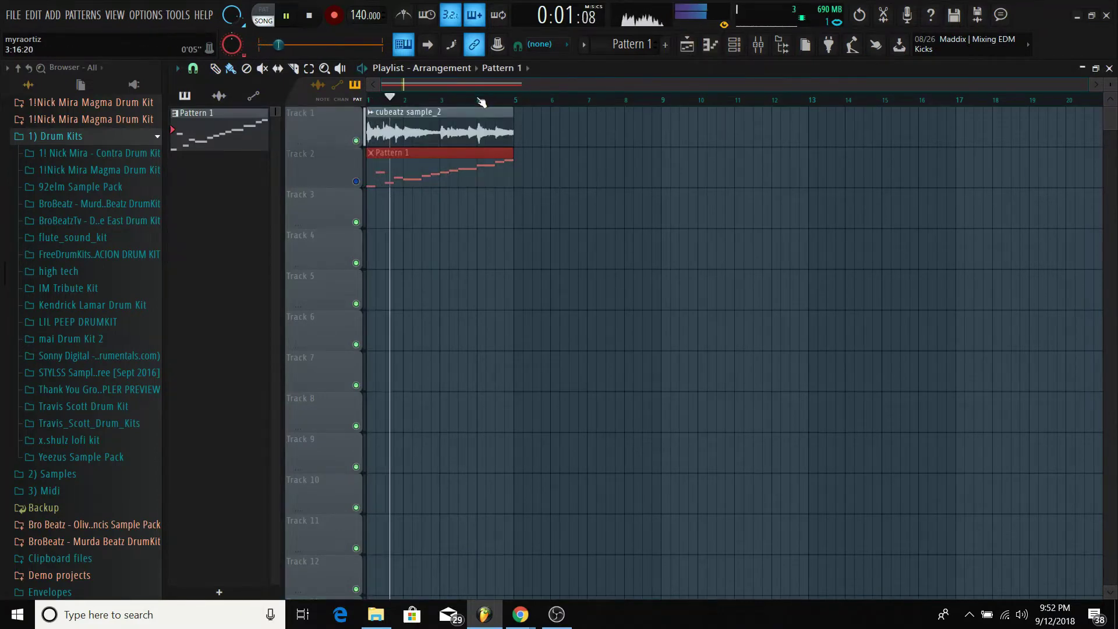
Step: Load Fruity Parametric EQ 2 into the first effect slot of mixer track Insert 1
{"action": "key", "text": "F6"}
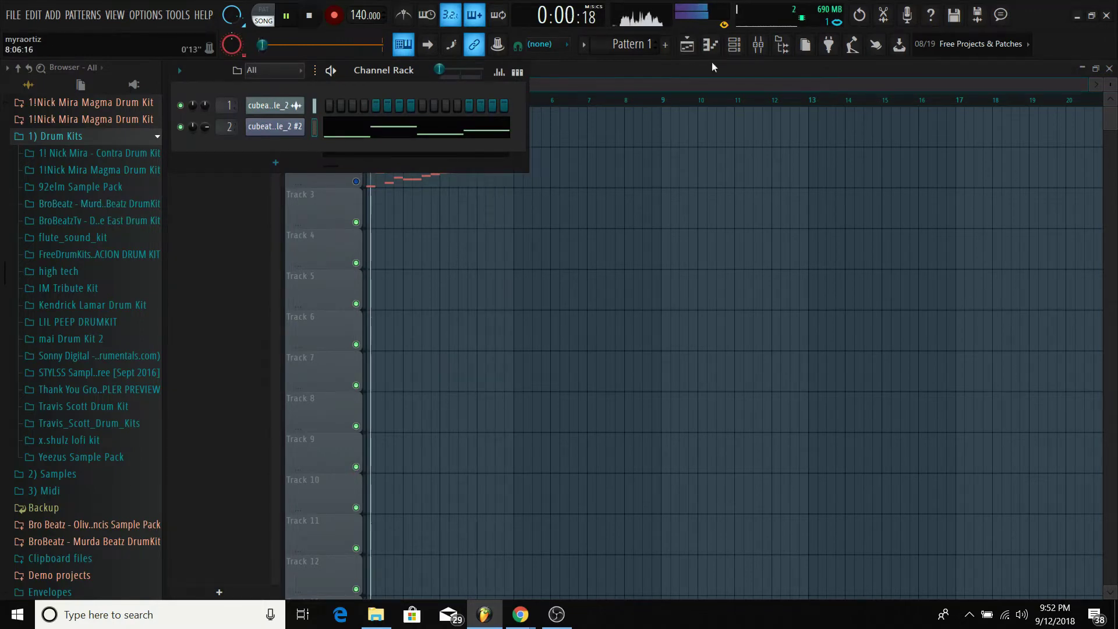
{"action": "left_click", "coordinate": [758, 46]}
{"action": "left_click", "coordinate": [763, 52]}
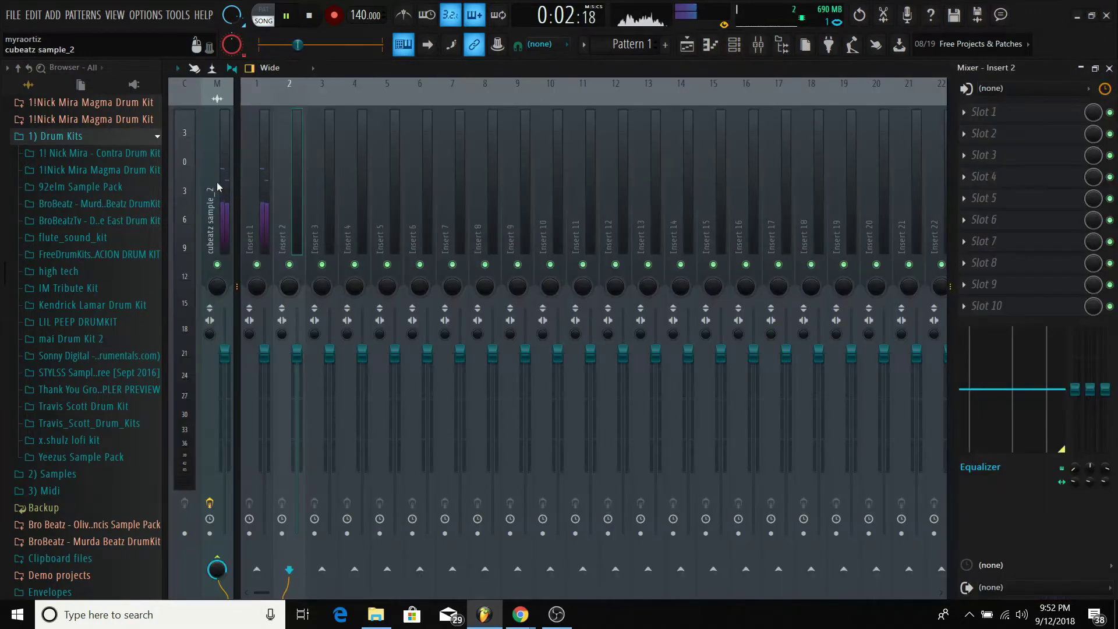
{"action": "left_click", "coordinate": [254, 181]}
{"action": "left_click", "coordinate": [984, 112]}
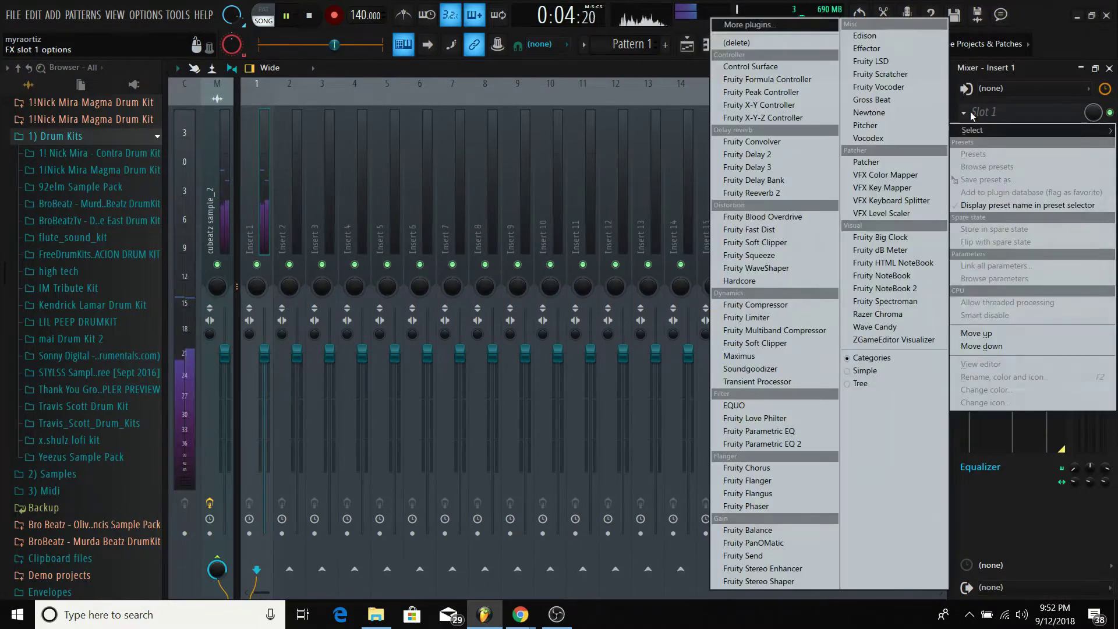
{"action": "left_click", "coordinate": [758, 444]}
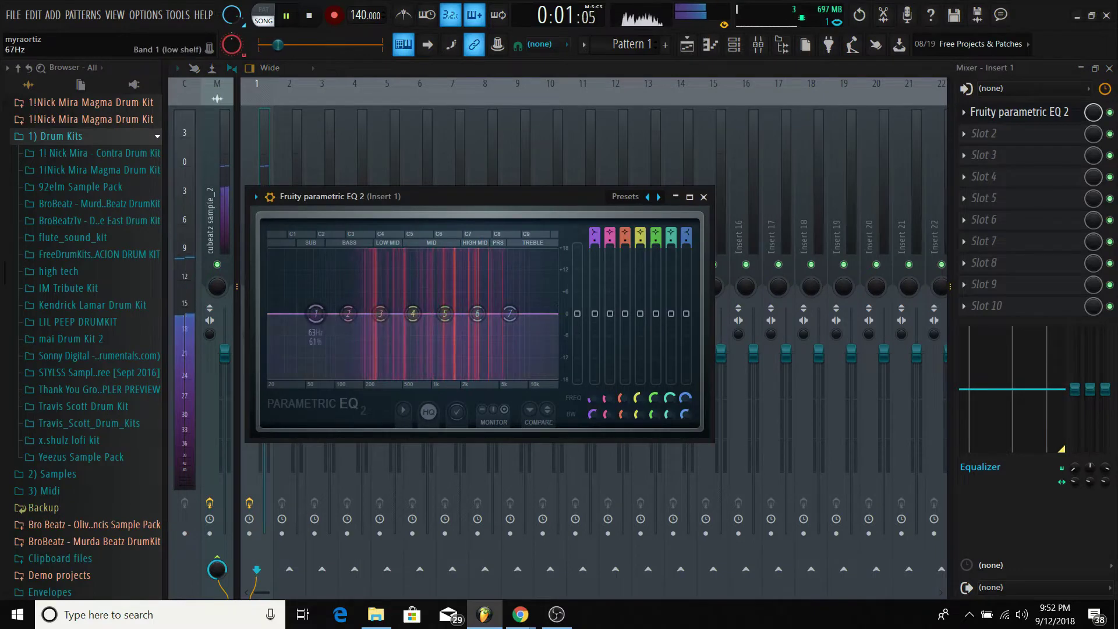
Step: Roll off the sample's lows with EQ band 1, lower the band 7 high shelf, and cut band 6 narrowly to -11 dB at 2443 Hz
{"action": "left_click_drag", "start_coordinate": [316, 314], "coordinate": [364, 376]}
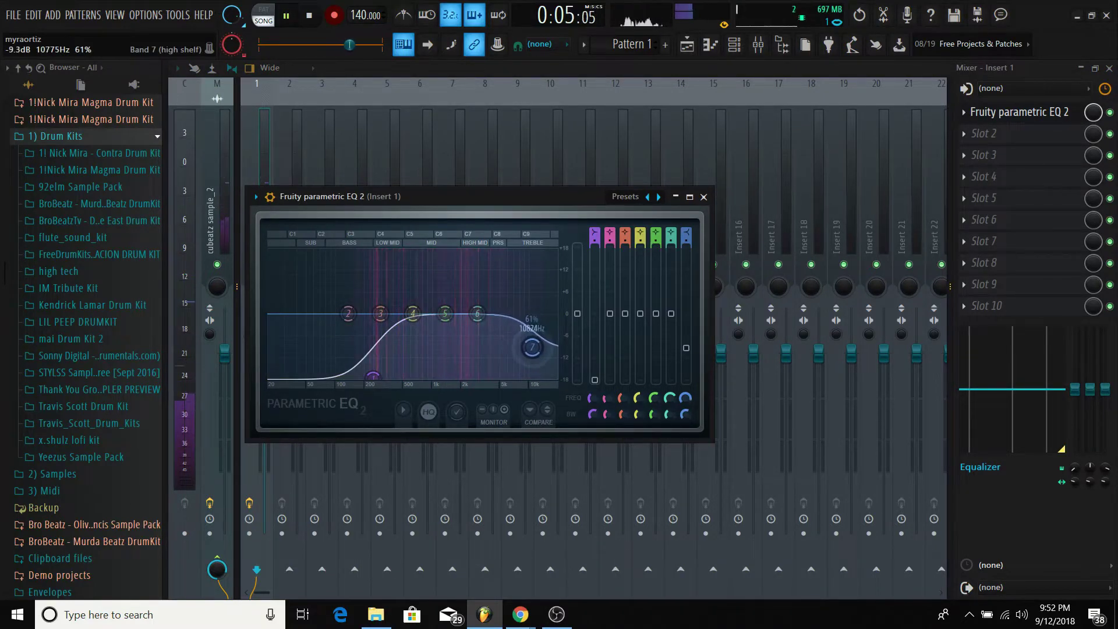
{"action": "left_click_drag", "start_coordinate": [531, 348], "coordinate": [526, 353]}
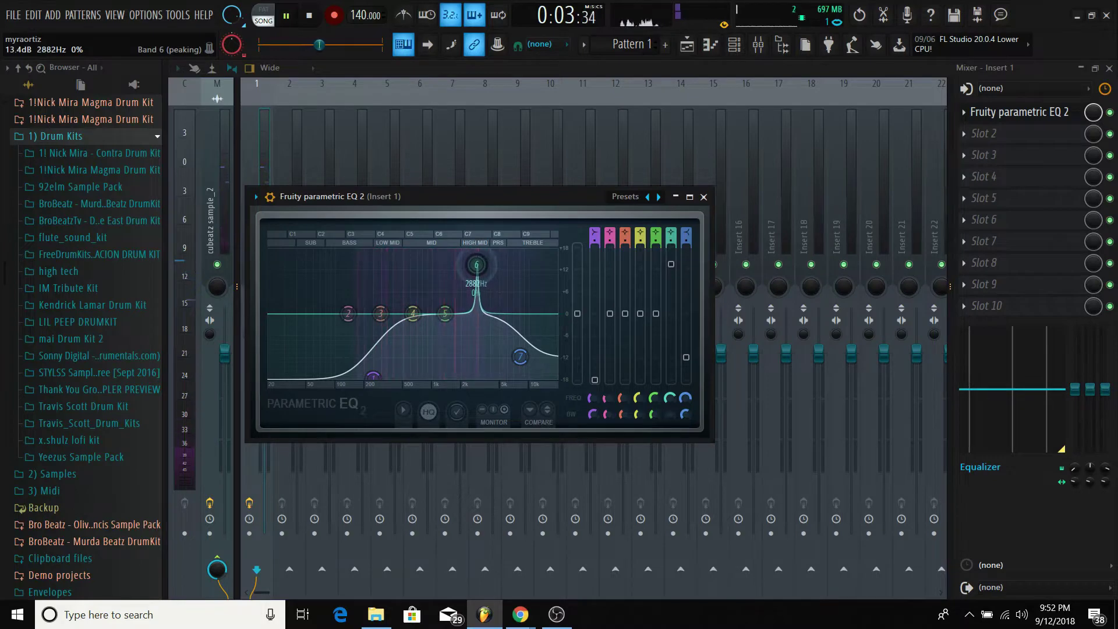
{"action": "left_click_drag", "start_coordinate": [476, 265], "coordinate": [470, 260]}
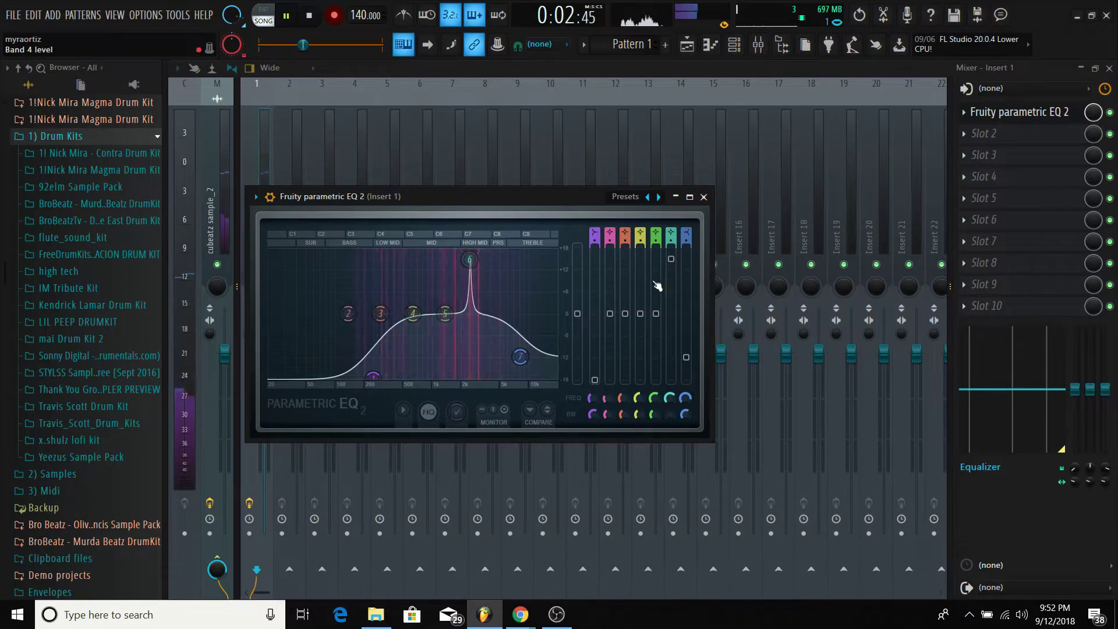
{"action": "left_click_drag", "start_coordinate": [675, 268], "coordinate": [673, 356]}
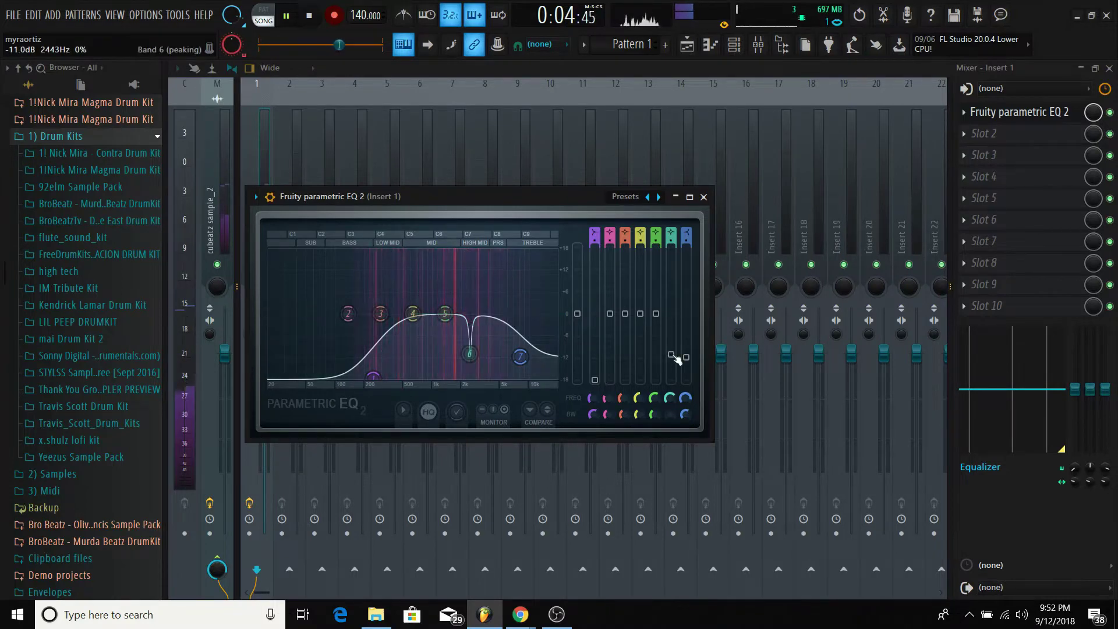
{"action": "left_click", "coordinate": [704, 198]}
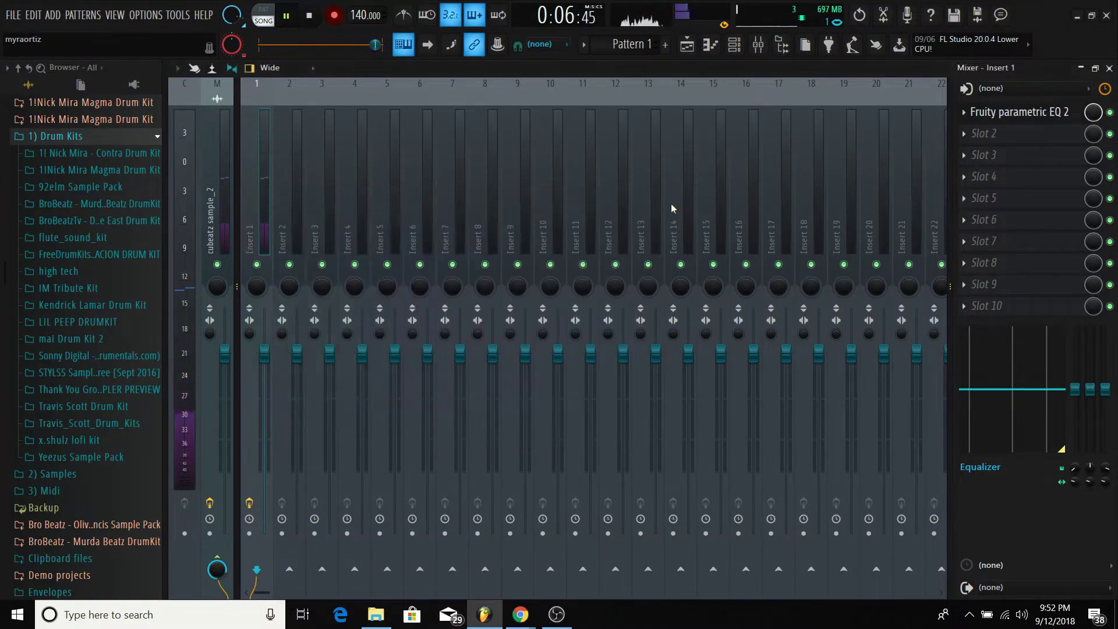
Step: Replace the hi-hat channel's sample with Hi Hat [ comet ] from the high tech kit and play the beat
{"action": "left_click", "coordinate": [741, 52]}
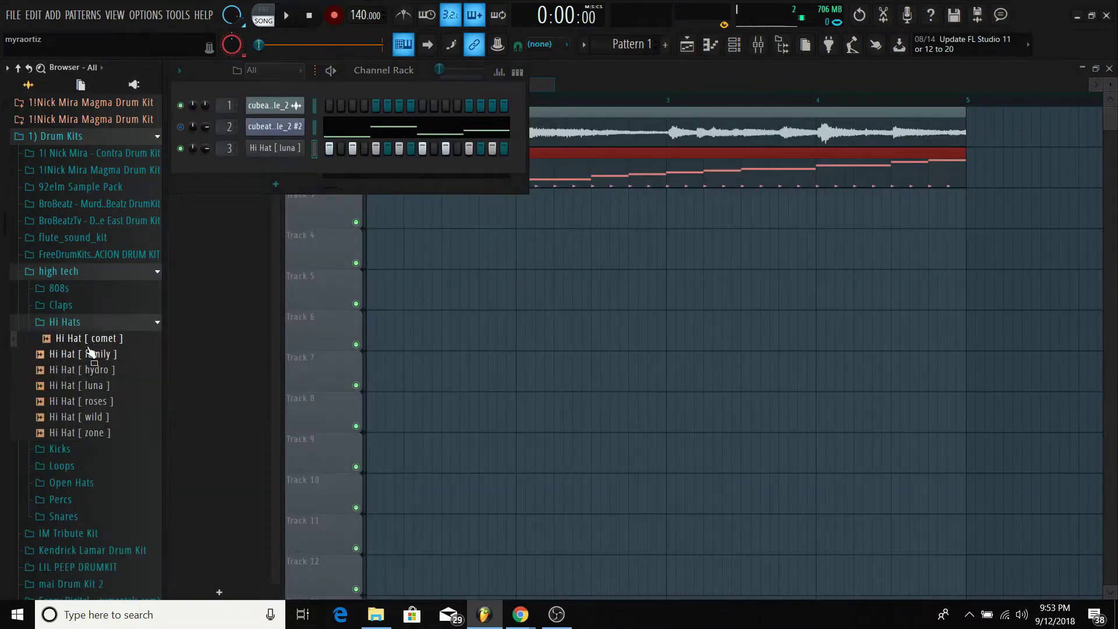
{"action": "left_click_drag", "start_coordinate": [91, 352], "coordinate": [292, 150]}
{"action": "key", "text": "space"}
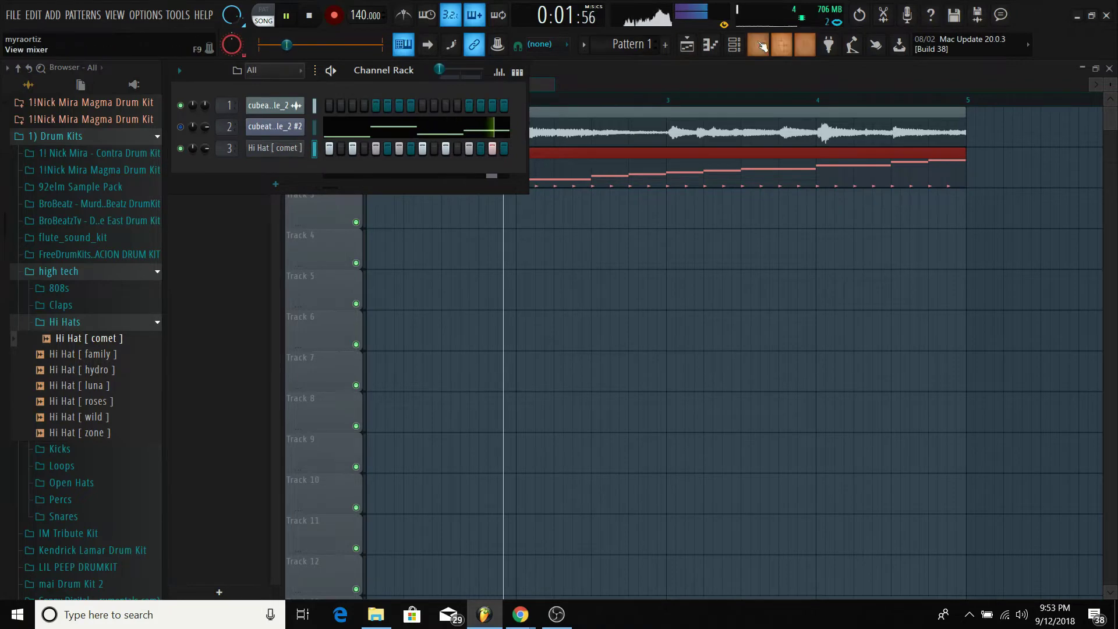
Step: Lower the band 7 high shelf in Insert 1's EQ to -15.4 dB at 6097 Hz, and turn down Insert 3's volume
{"action": "key", "text": "F9"}
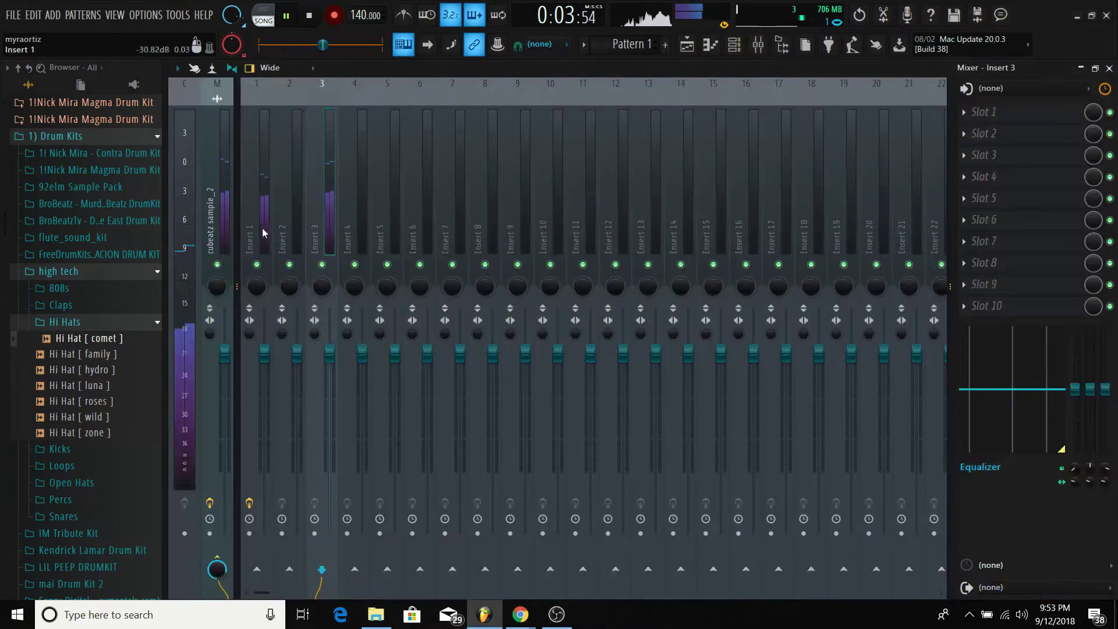
{"action": "left_click", "coordinate": [262, 228]}
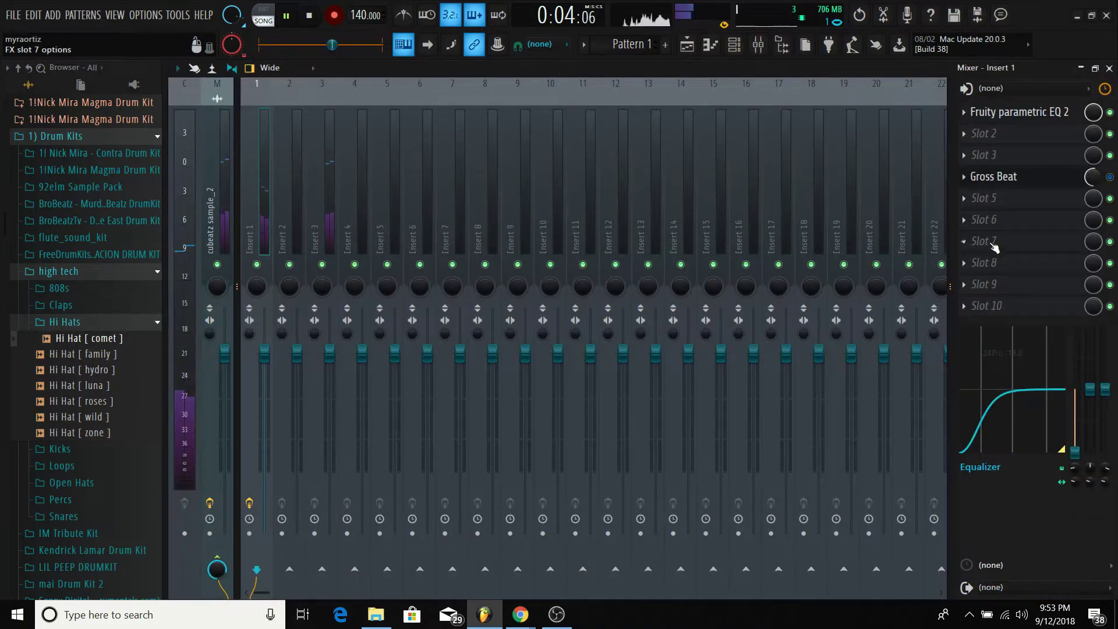
{"action": "left_click", "coordinate": [1019, 116]}
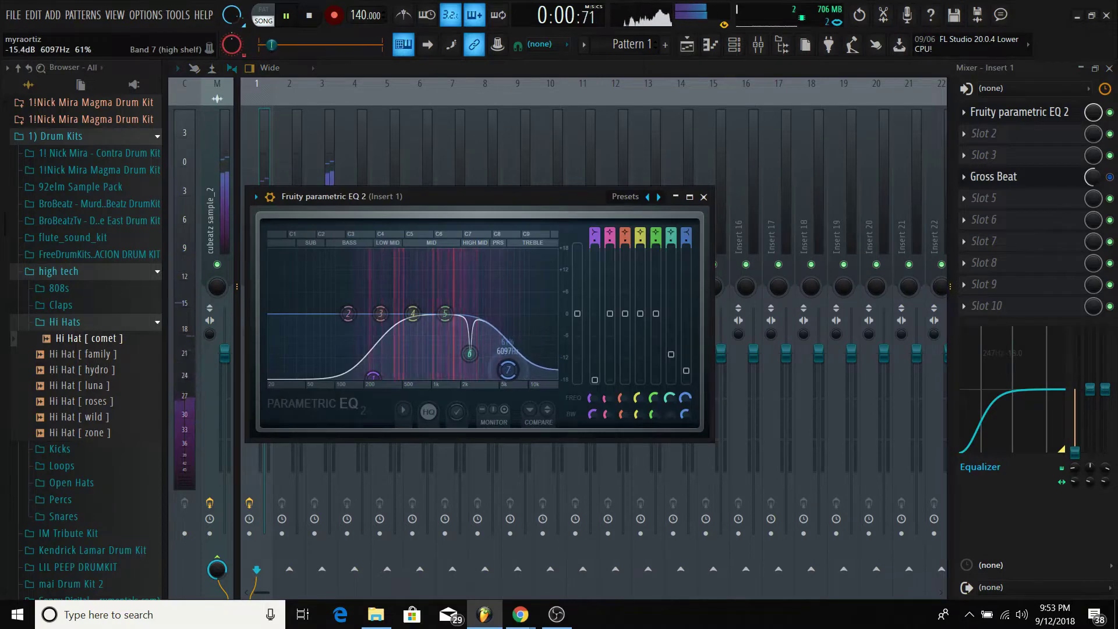
{"action": "left_click", "coordinate": [704, 197]}
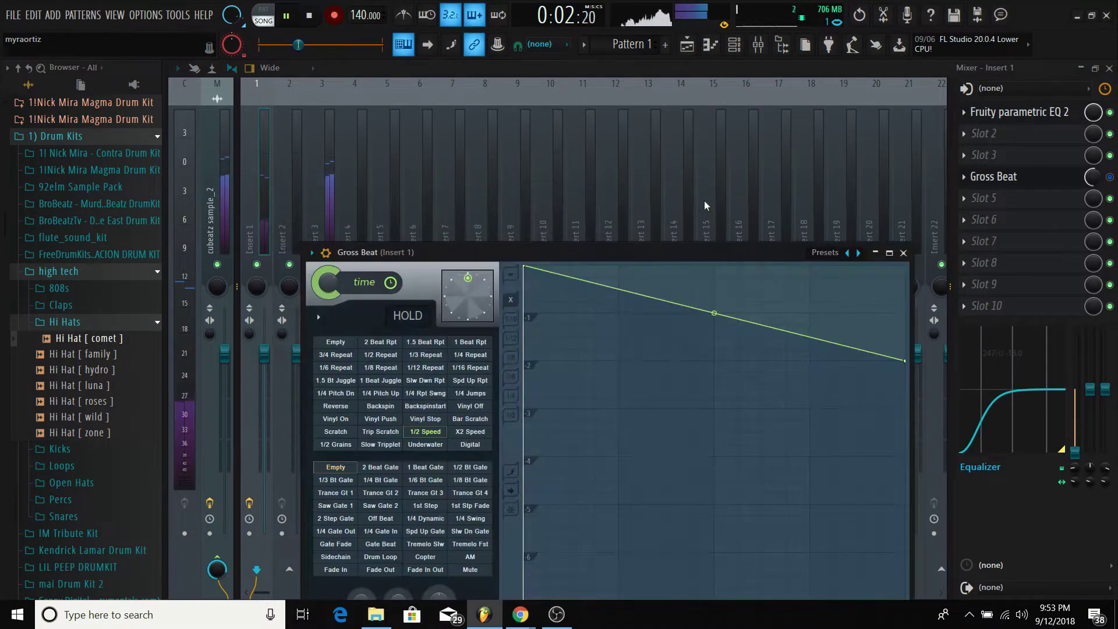
{"action": "left_click", "coordinate": [905, 253]}
{"action": "left_click_drag", "start_coordinate": [328, 354], "coordinate": [329, 397]}
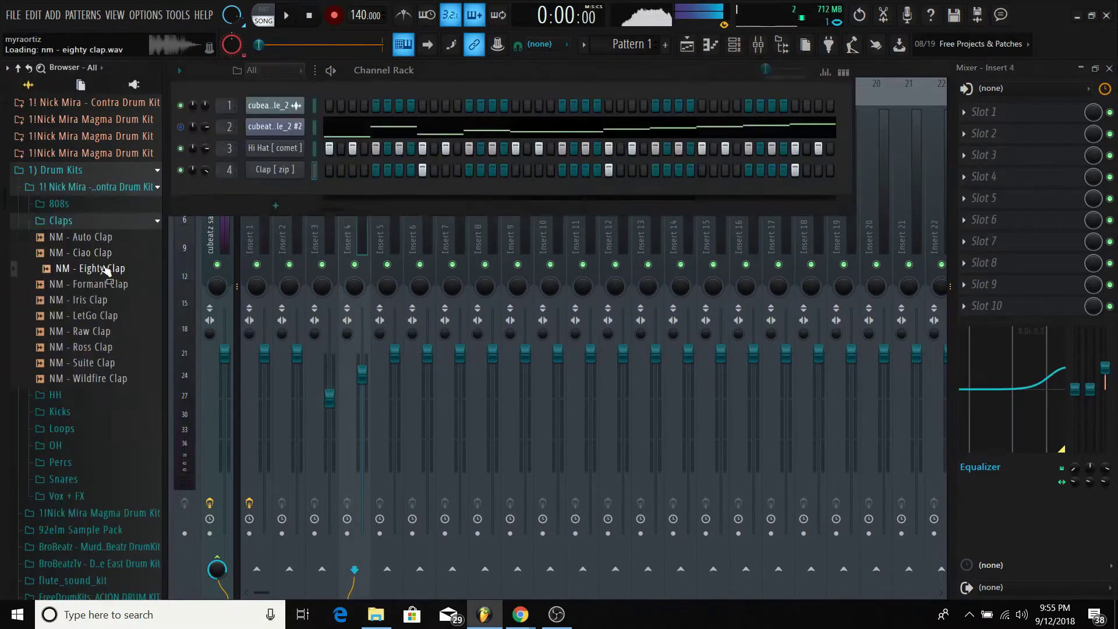
Step: Replace the Clap [ zip ] sample with NM - Eighty Clap, play the beat, and turn down Insert 4's volume
{"action": "left_click_drag", "start_coordinate": [164, 251], "coordinate": [277, 169]}
{"action": "key", "text": "space"}
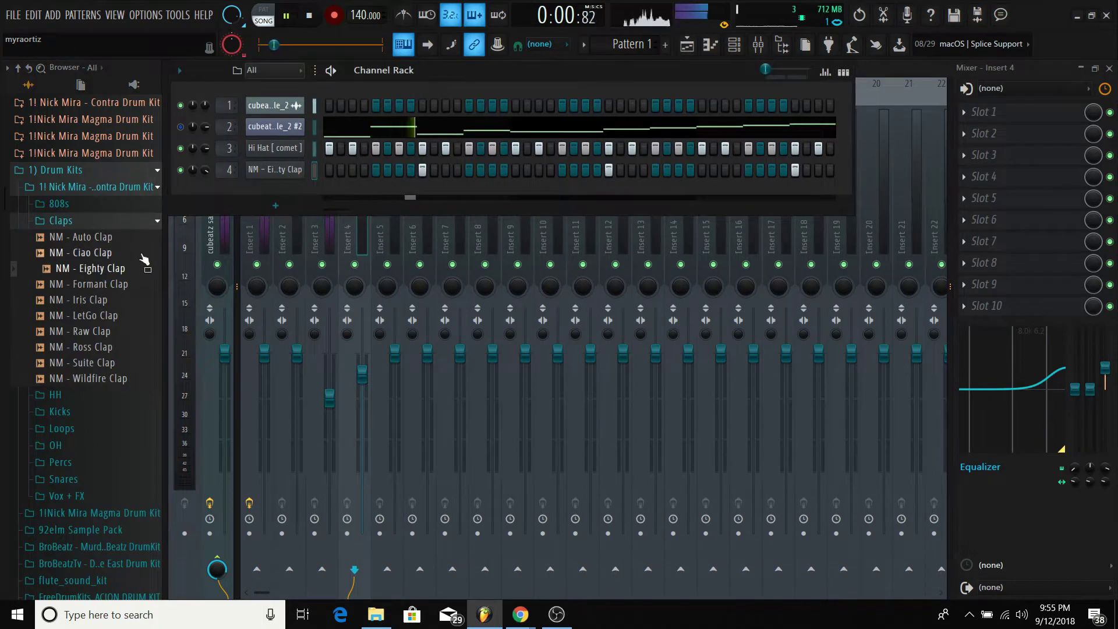
{"action": "left_click", "coordinate": [130, 223]}
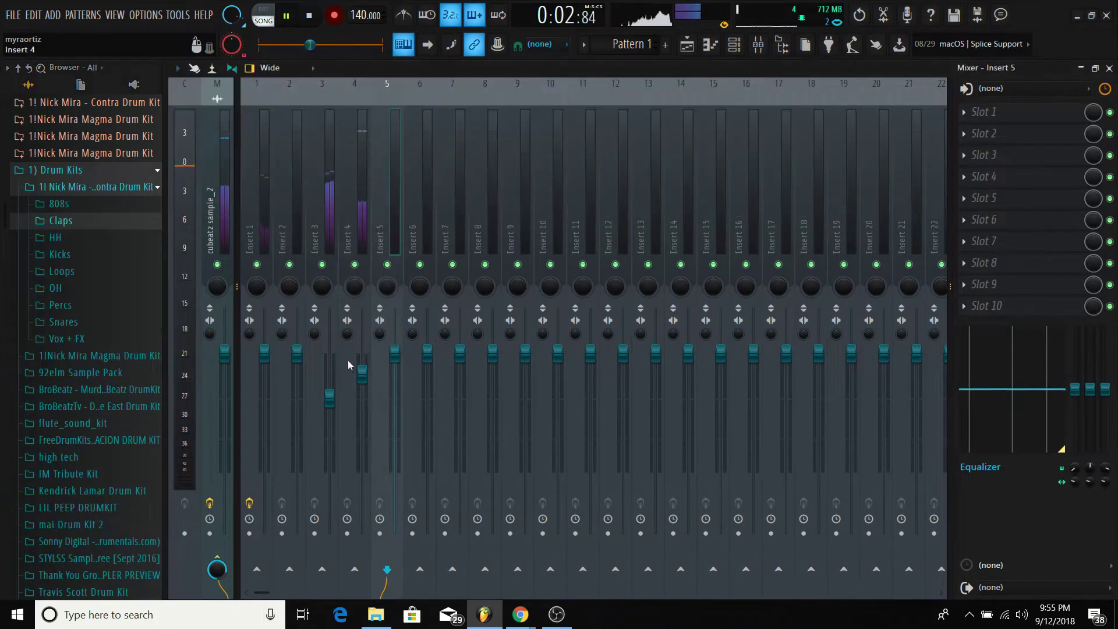
{"action": "left_click_drag", "start_coordinate": [364, 380], "coordinate": [363, 385]}
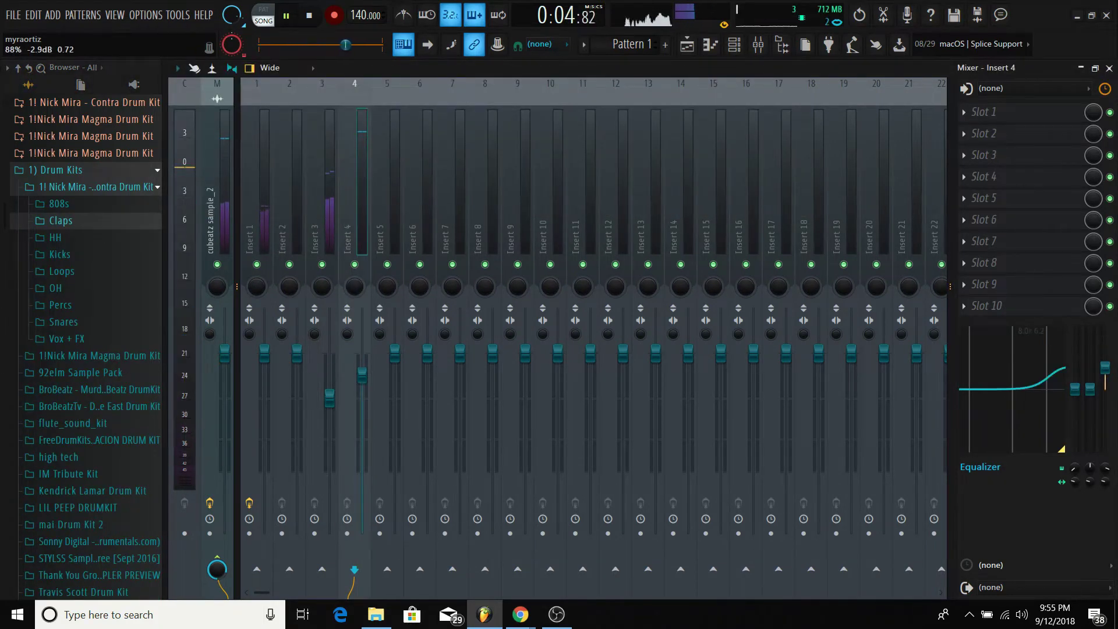
{"action": "left_click_drag", "start_coordinate": [362, 389], "coordinate": [362, 393]}
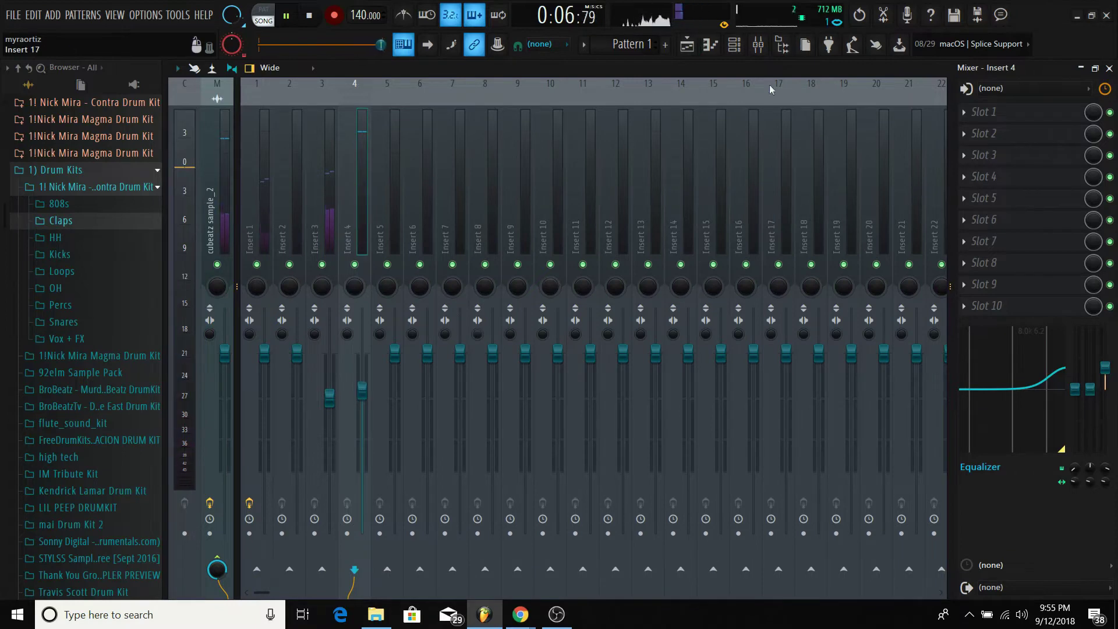
Step: Open the Hi Hat [ comet ] channel's notes in the piano roll
{"action": "key", "text": "F6"}
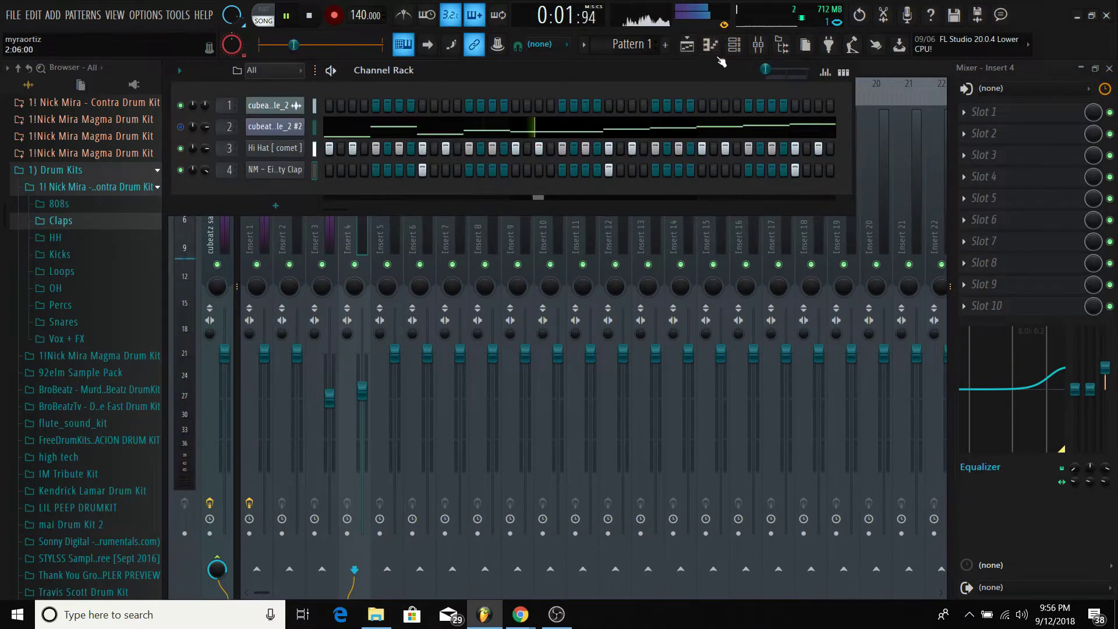
{"action": "left_click", "coordinate": [711, 46]}
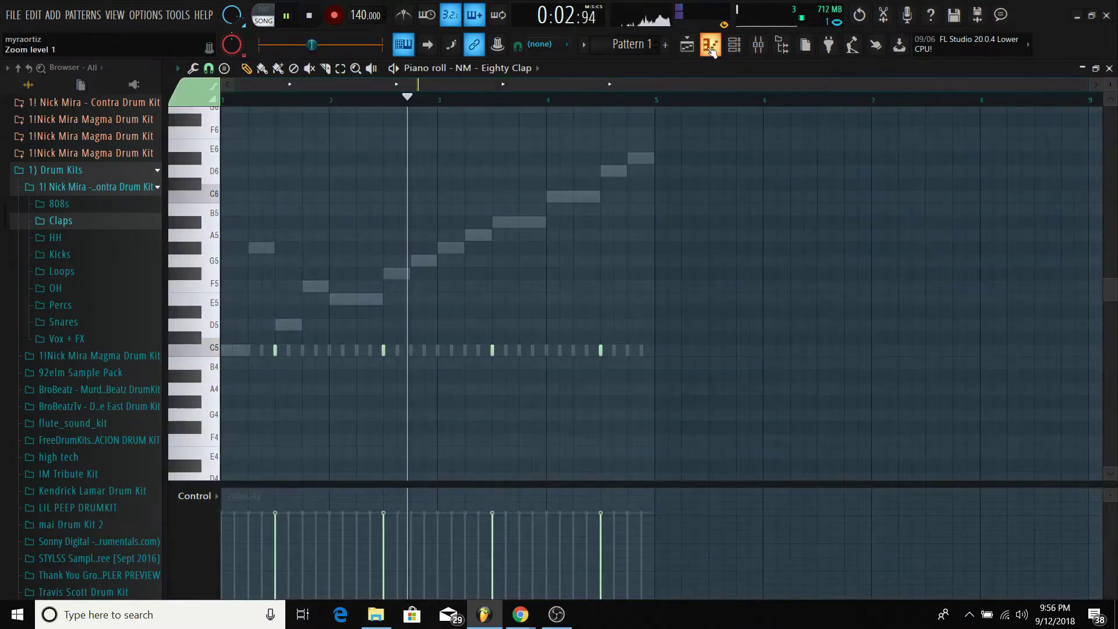
{"action": "left_click", "coordinate": [508, 69]}
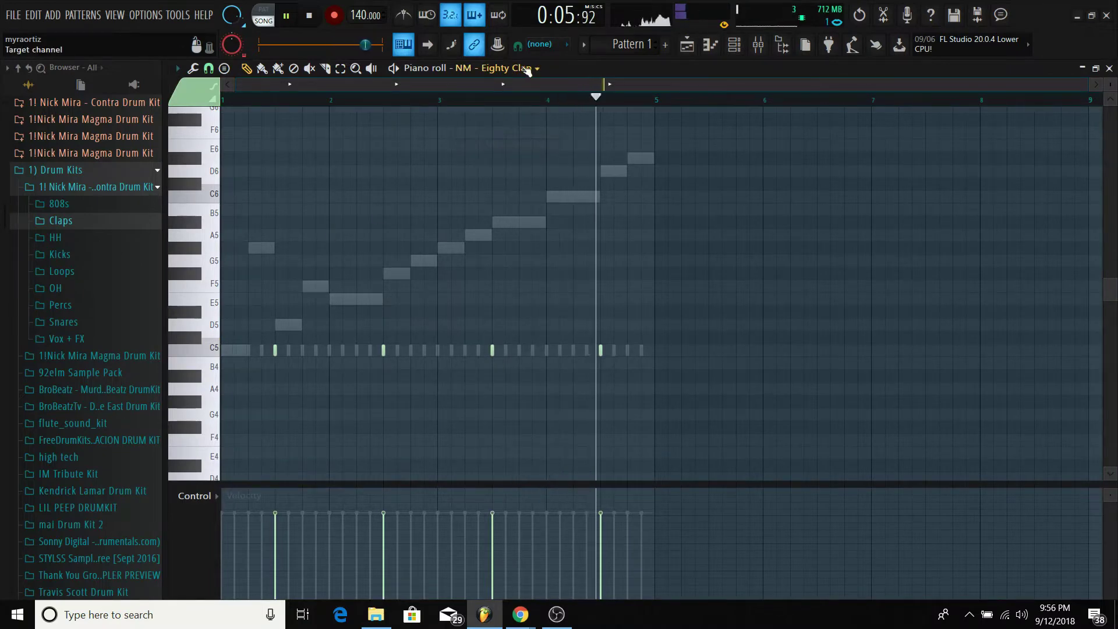
{"action": "left_click", "coordinate": [508, 70]}
{"action": "left_click", "coordinate": [509, 132]}
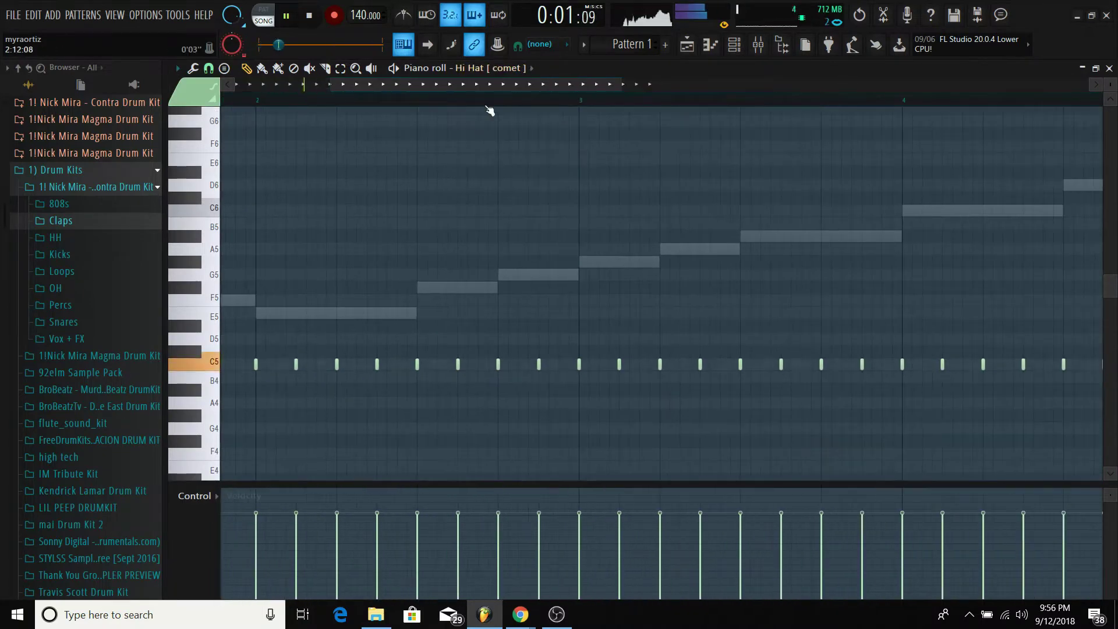
Step: Lower the bar 1 step 11 hi-hat note to G4 and the first note of bar 2 to A4, and replay the pattern
{"action": "scroll", "coordinate": [263, 361], "scroll_direction": "down", "scroll_amount": 3}
{"action": "key", "text": "space"}
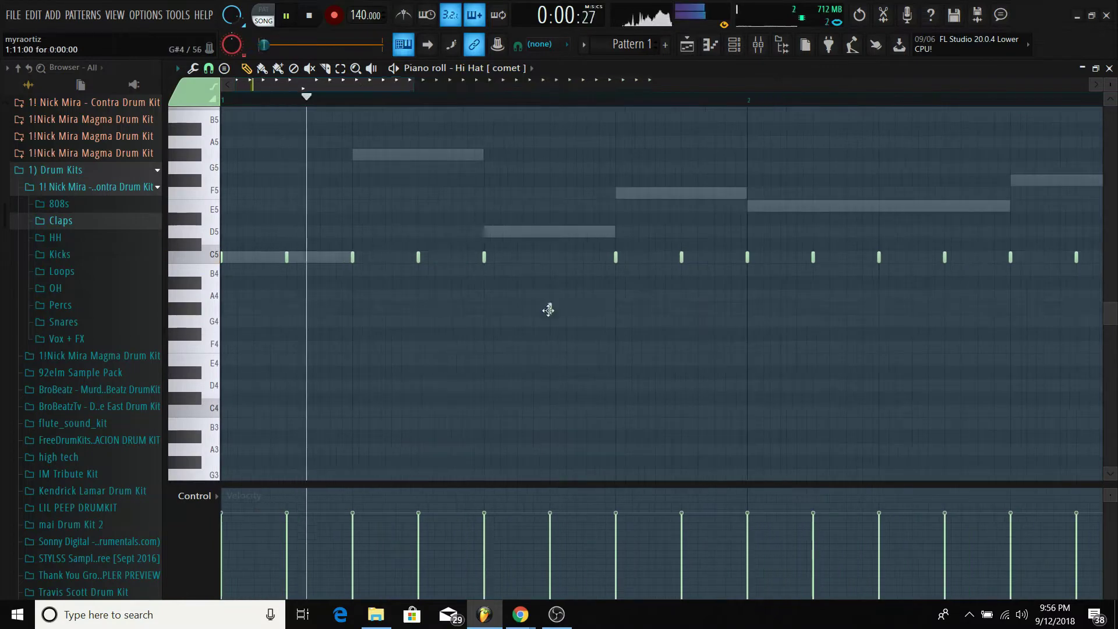
{"action": "left_click", "coordinate": [550, 320]}
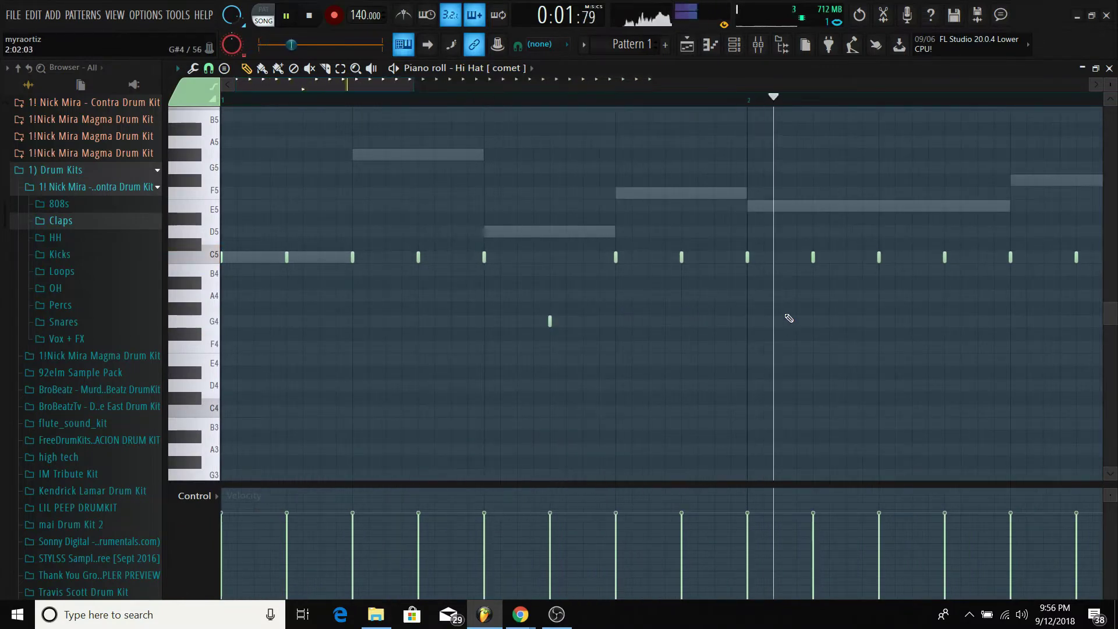
{"action": "scroll", "coordinate": [790, 318], "scroll_direction": "down", "scroll_amount": 1}
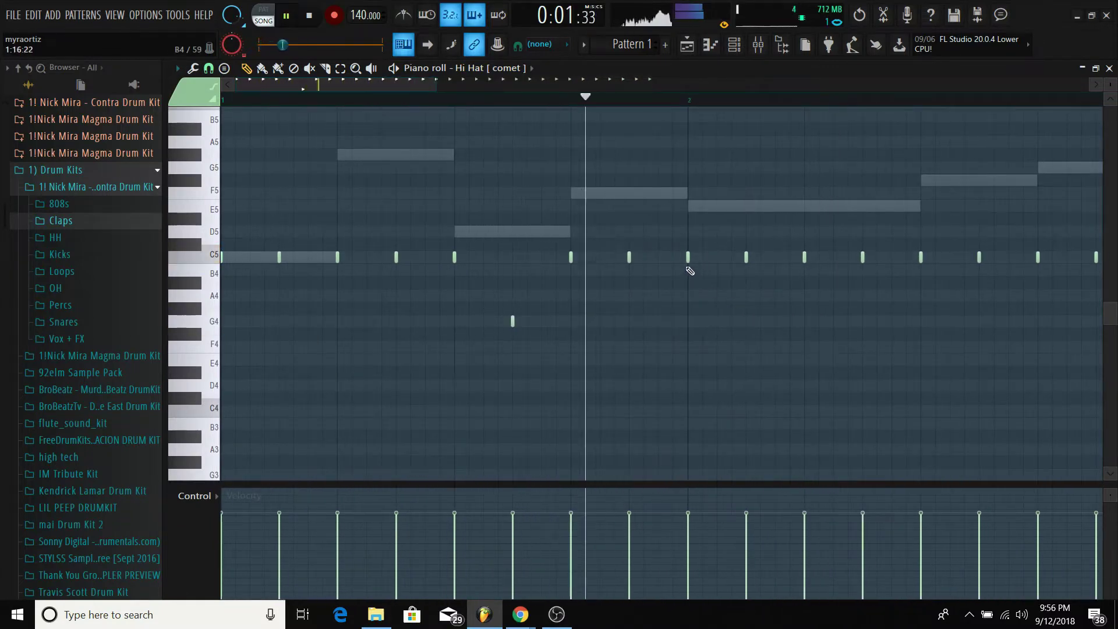
{"action": "left_click_drag", "start_coordinate": [688, 256], "coordinate": [692, 299]}
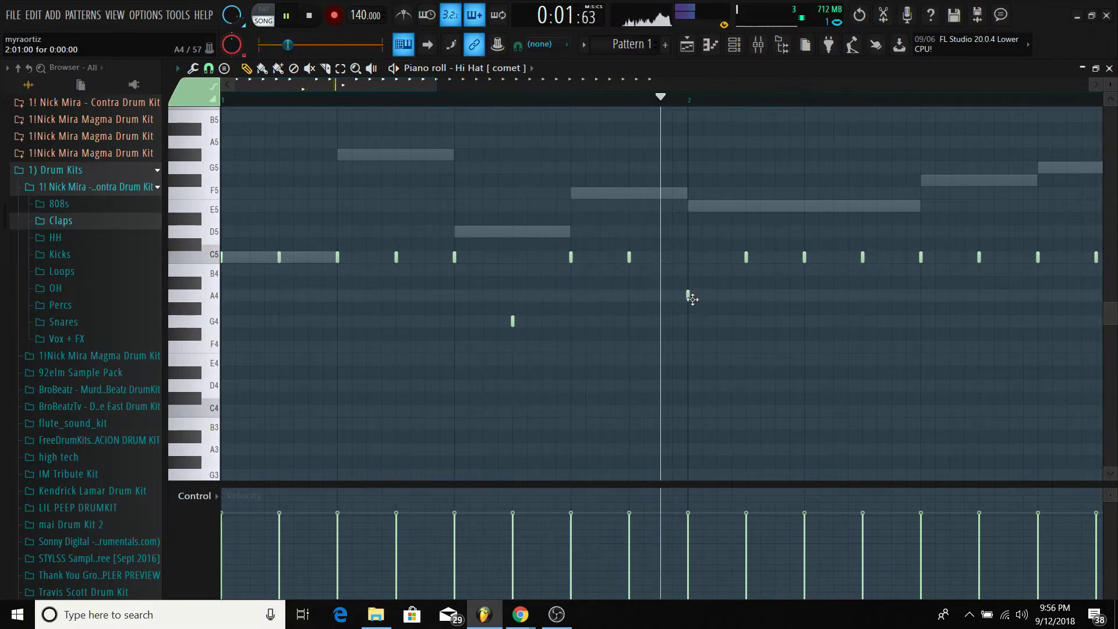
{"action": "key", "text": "space"}
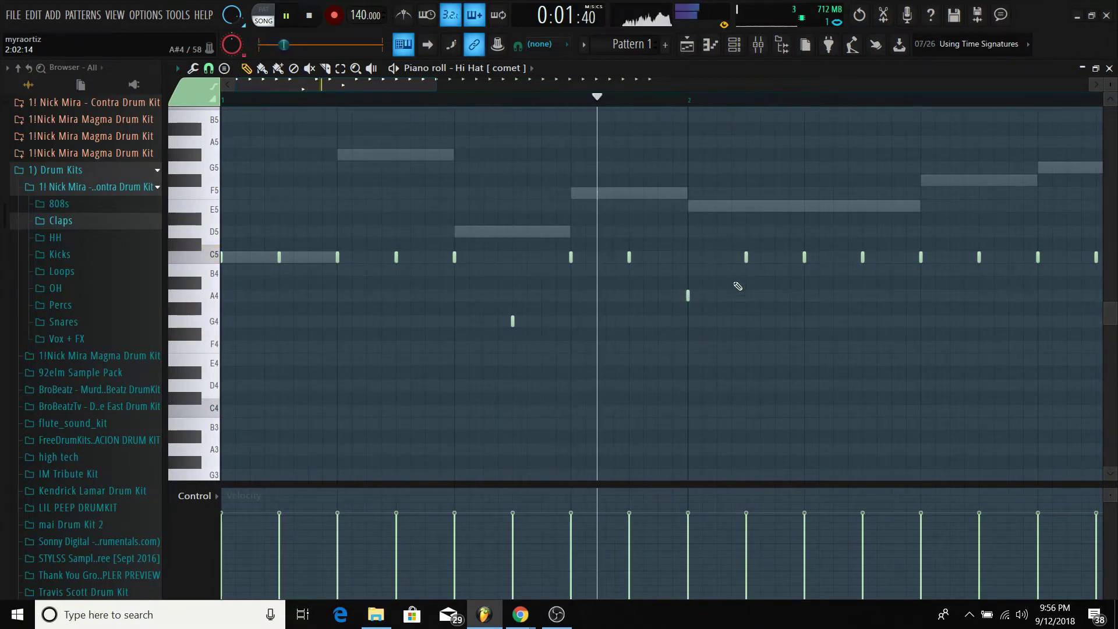
Step: Replace the hi-hat notes from bar 3 onward with a copy of bars 1 and 2, and add a G4 note under bar 4's last hit
{"action": "scroll", "coordinate": [804, 303], "scroll_direction": "down", "scroll_amount": 5}
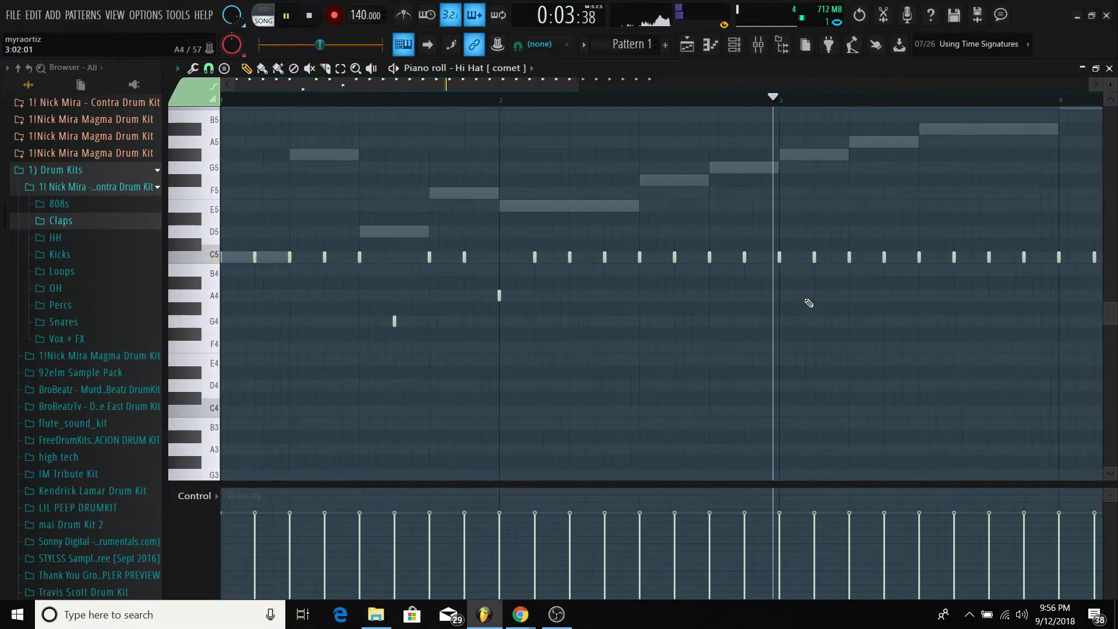
{"action": "scroll", "coordinate": [808, 302], "scroll_direction": "down", "scroll_amount": 1}
{"action": "left_click_drag", "start_coordinate": [991, 302], "coordinate": [603, 161]}
{"action": "key", "text": "Delete"}
{"action": "left_click_drag", "start_coordinate": [609, 103], "coordinate": [0, 173]}
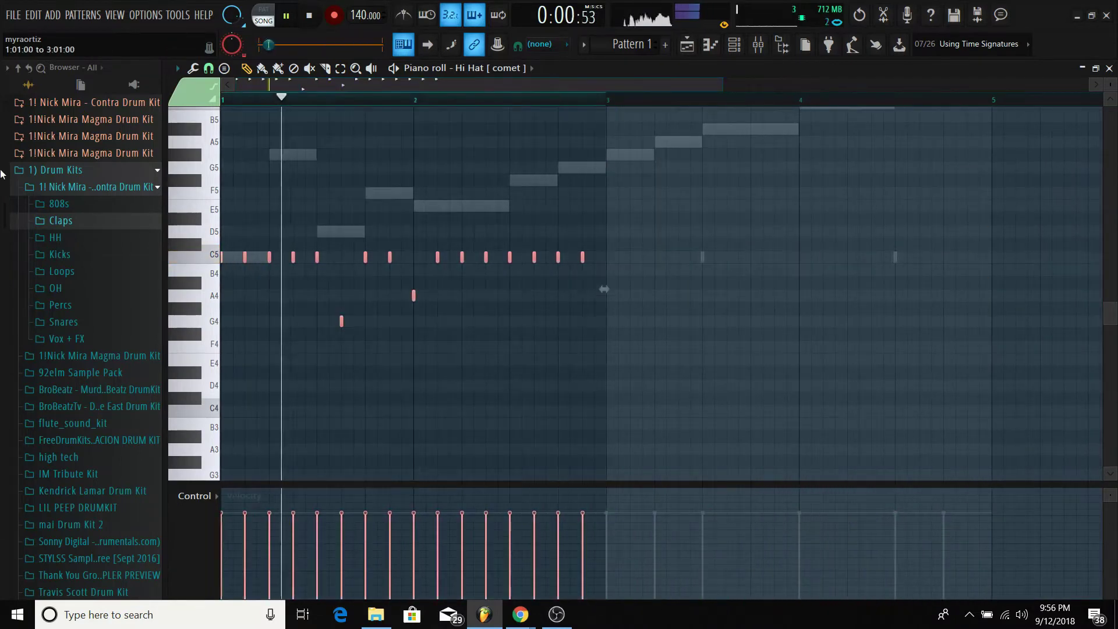
{"action": "key", "text": "ctrl+b"}
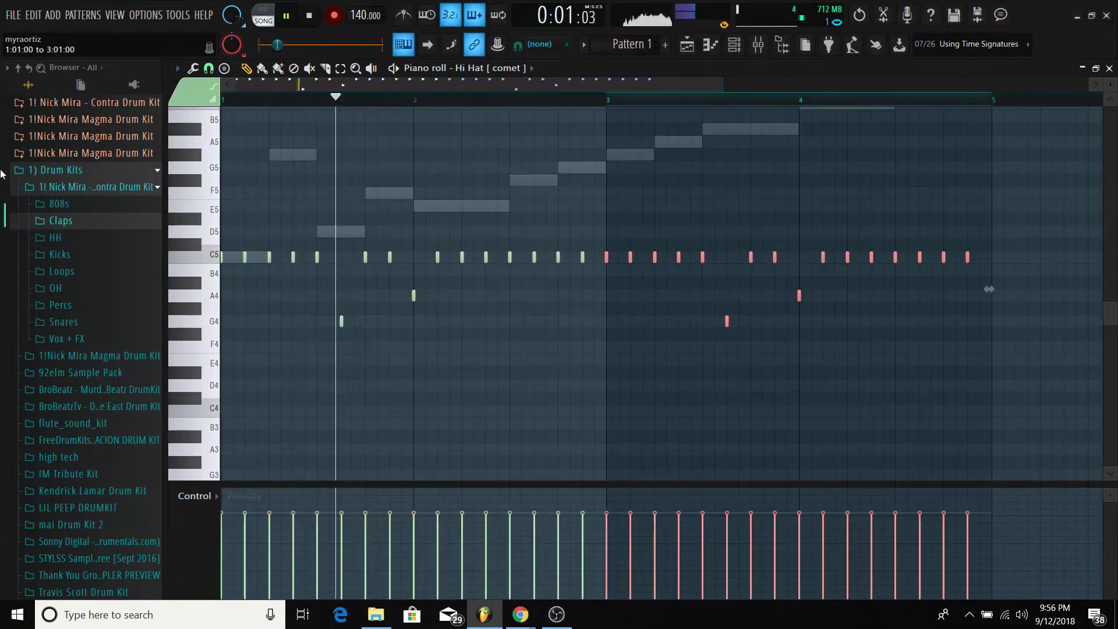
{"action": "left_click", "coordinate": [553, 320]}
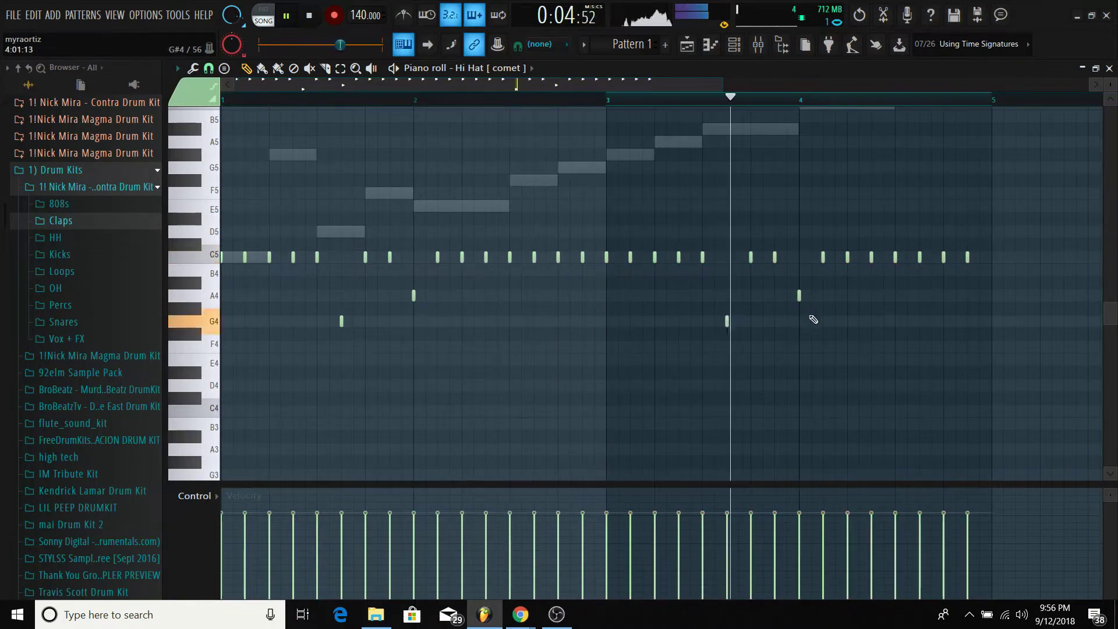
{"action": "left_click", "coordinate": [967, 320]}
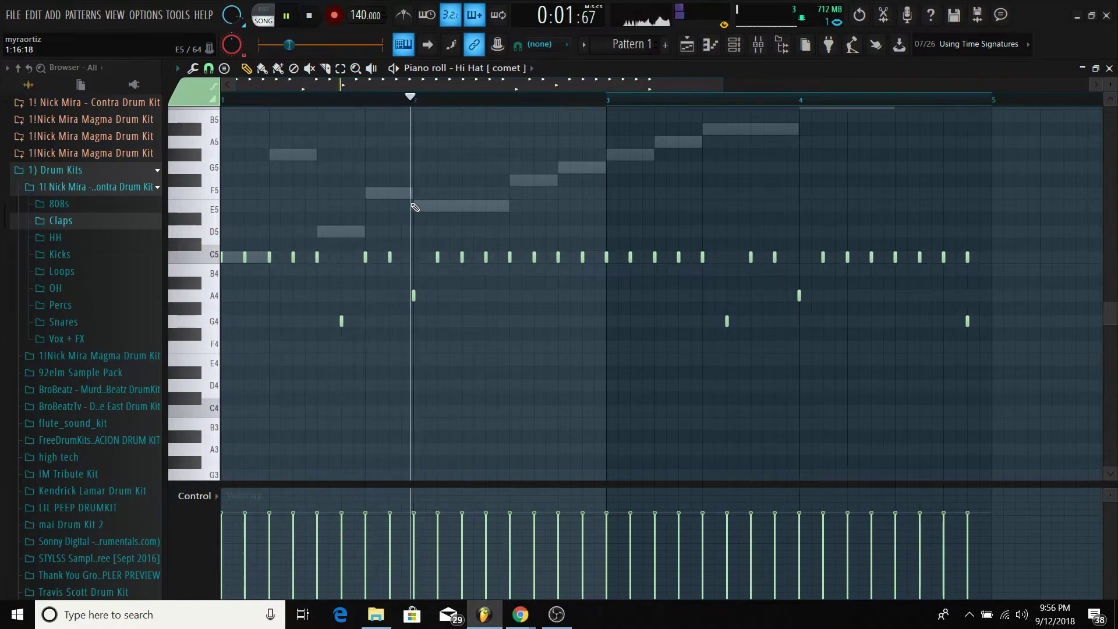
Step: Lower the velocity of roughly every second Hi Hat [ comet ] note across bars 1 to 4 to about 63–70%
{"action": "left_click", "coordinate": [244, 532]}
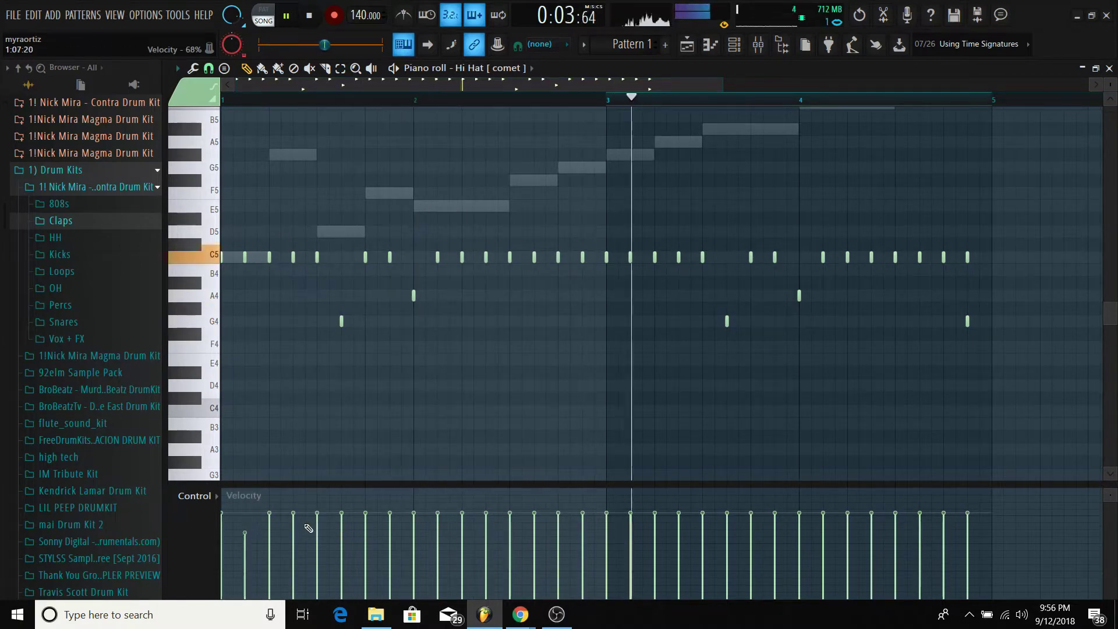
{"action": "left_click", "coordinate": [293, 524]}
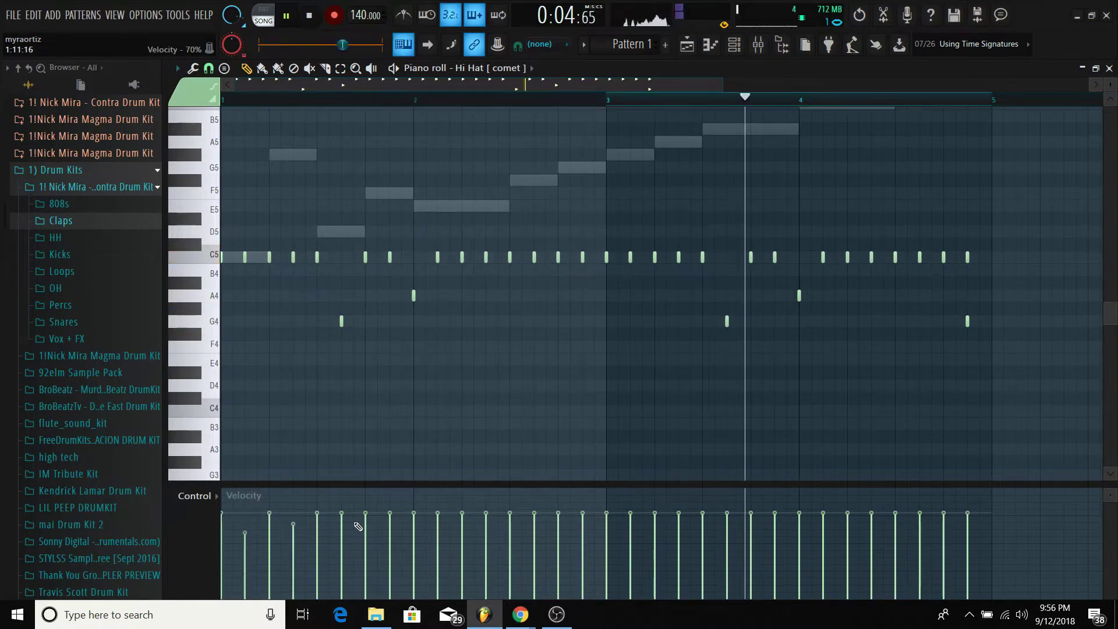
{"action": "left_click", "coordinate": [389, 522]}
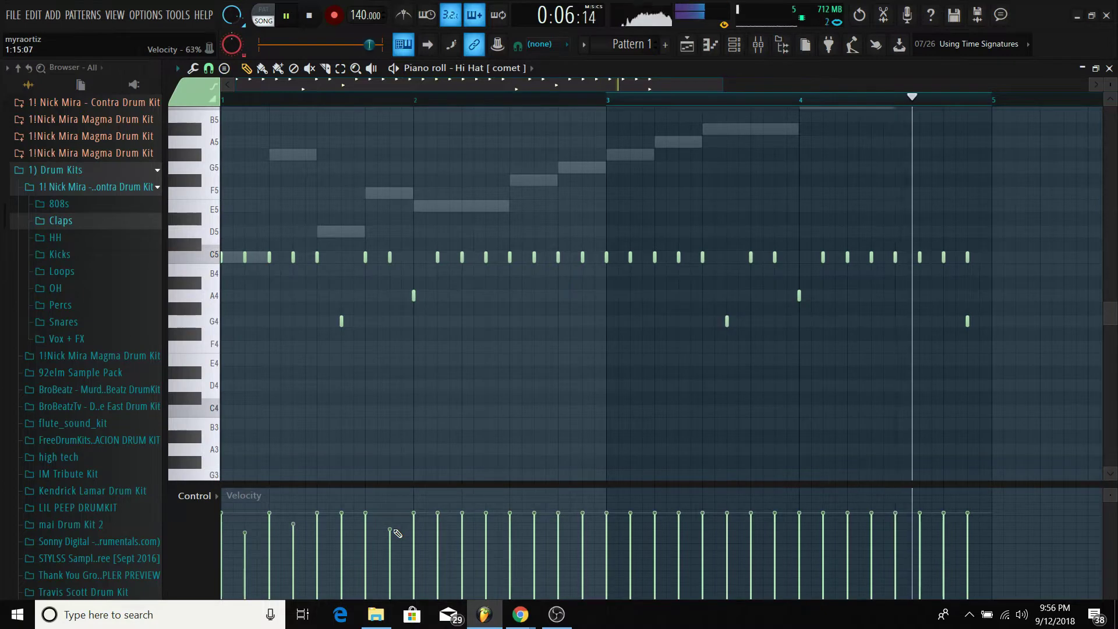
{"action": "left_click", "coordinate": [462, 528]}
{"action": "left_click", "coordinate": [510, 523]}
{"action": "left_click", "coordinate": [558, 522]}
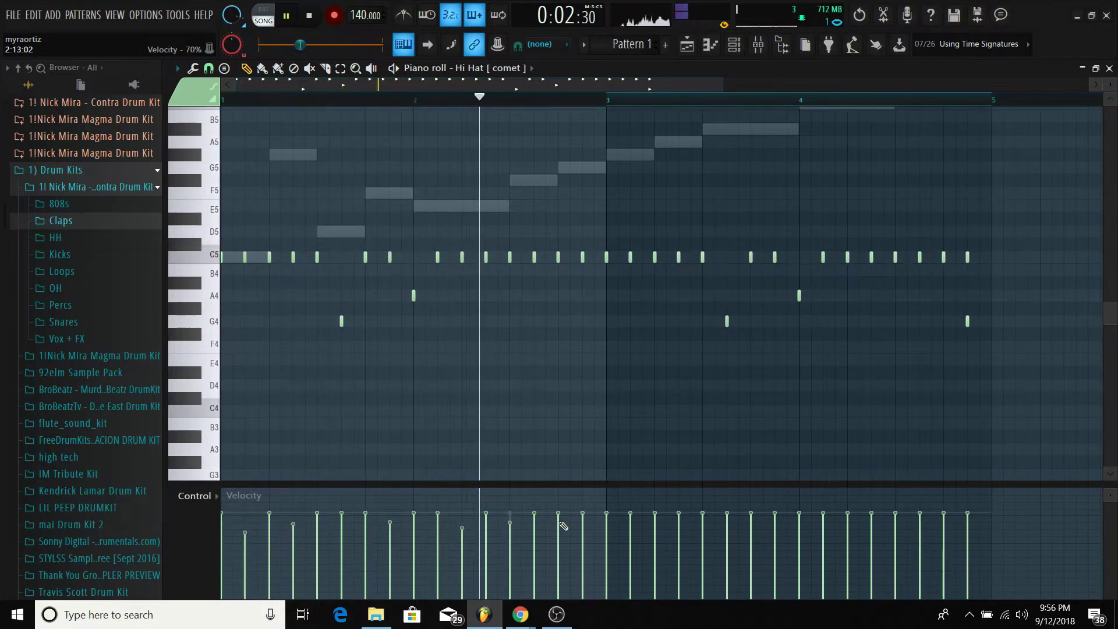
{"action": "left_click", "coordinate": [606, 521]}
{"action": "left_click", "coordinate": [655, 521]}
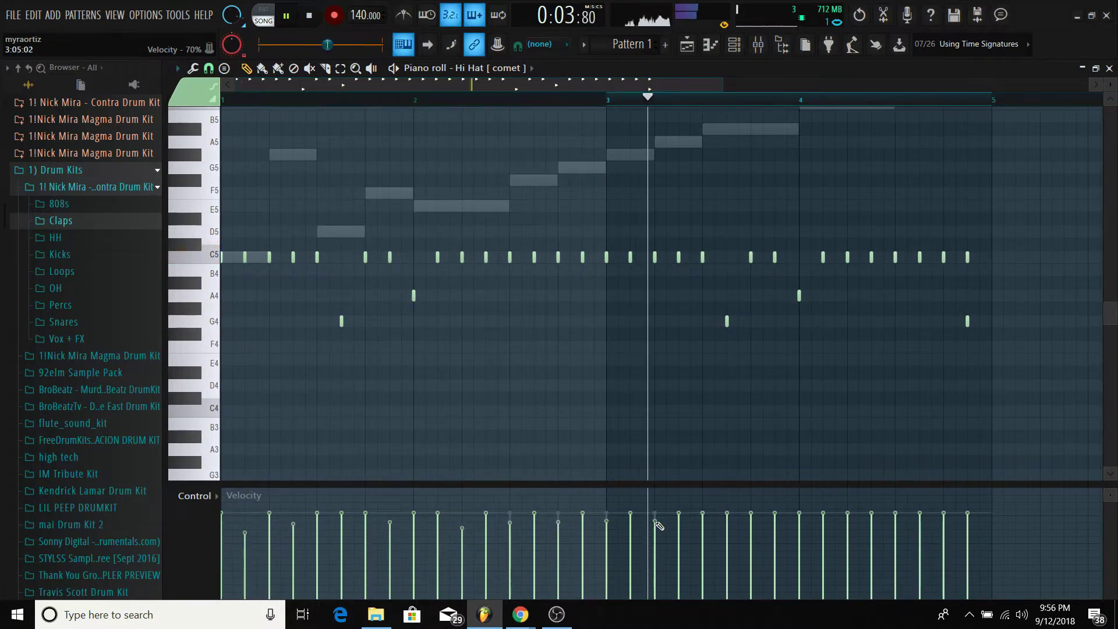
{"action": "left_click", "coordinate": [702, 524]}
{"action": "left_click", "coordinate": [774, 524]}
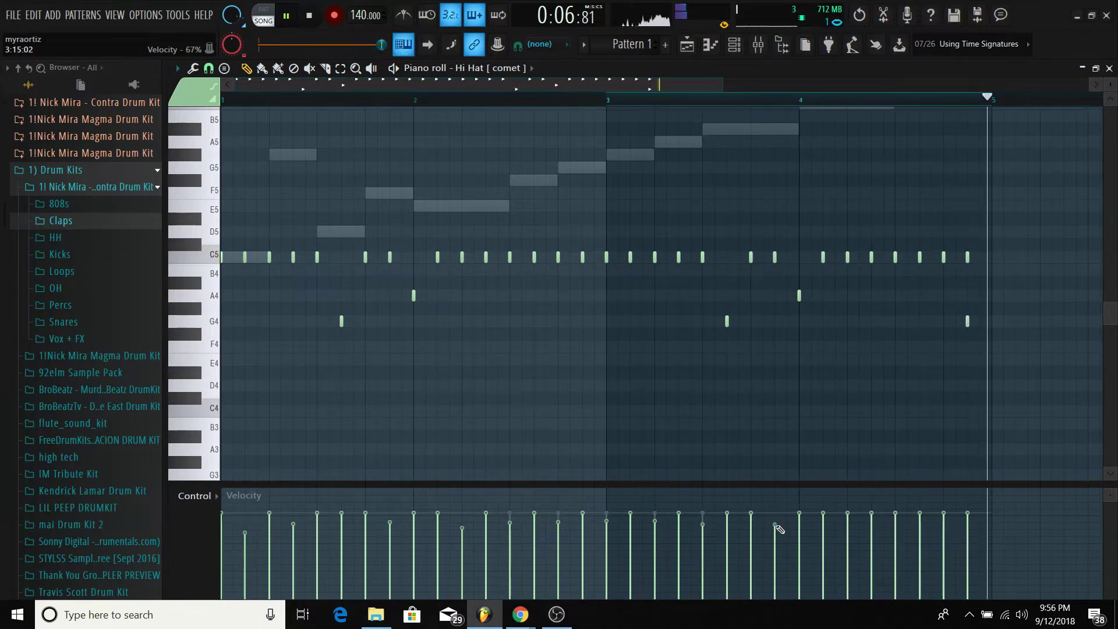
{"action": "left_click", "coordinate": [848, 529]}
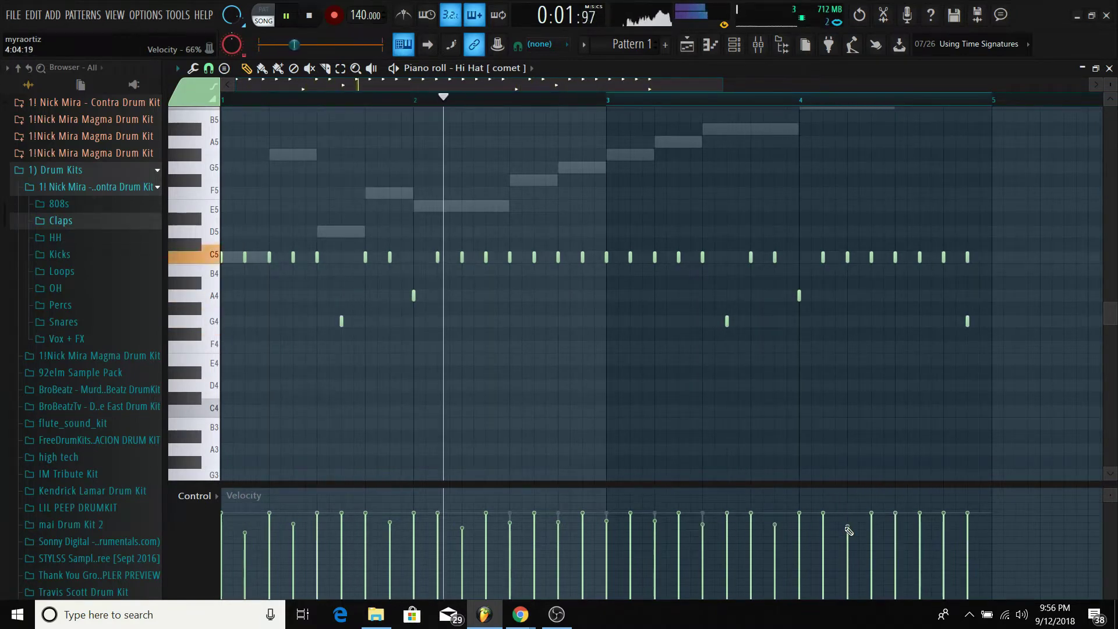
{"action": "left_click", "coordinate": [895, 524]}
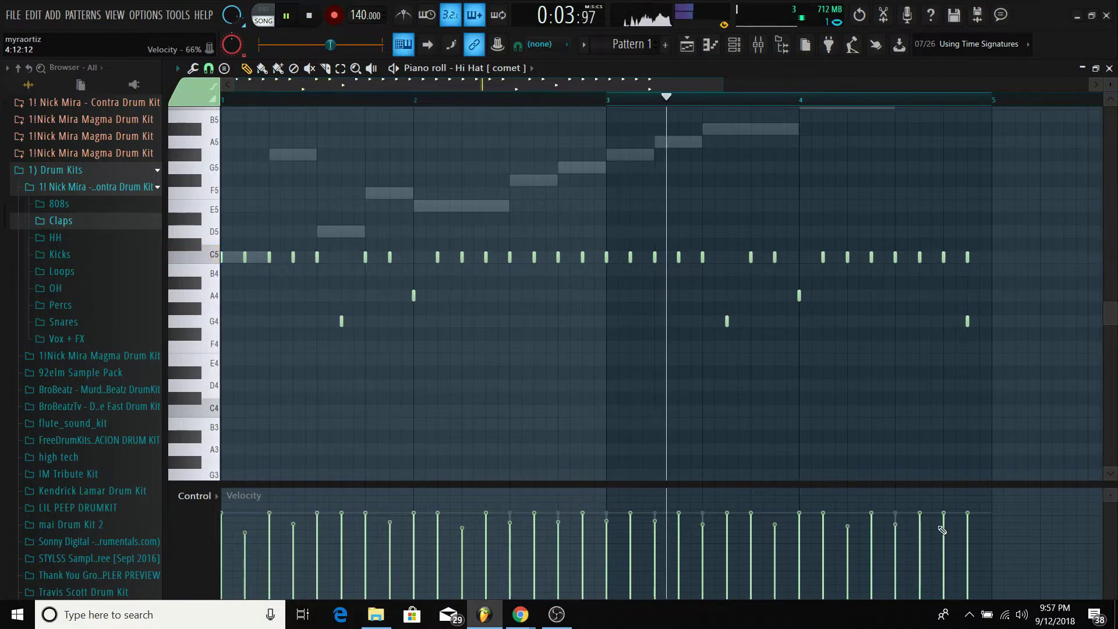
{"action": "left_click", "coordinate": [944, 525]}
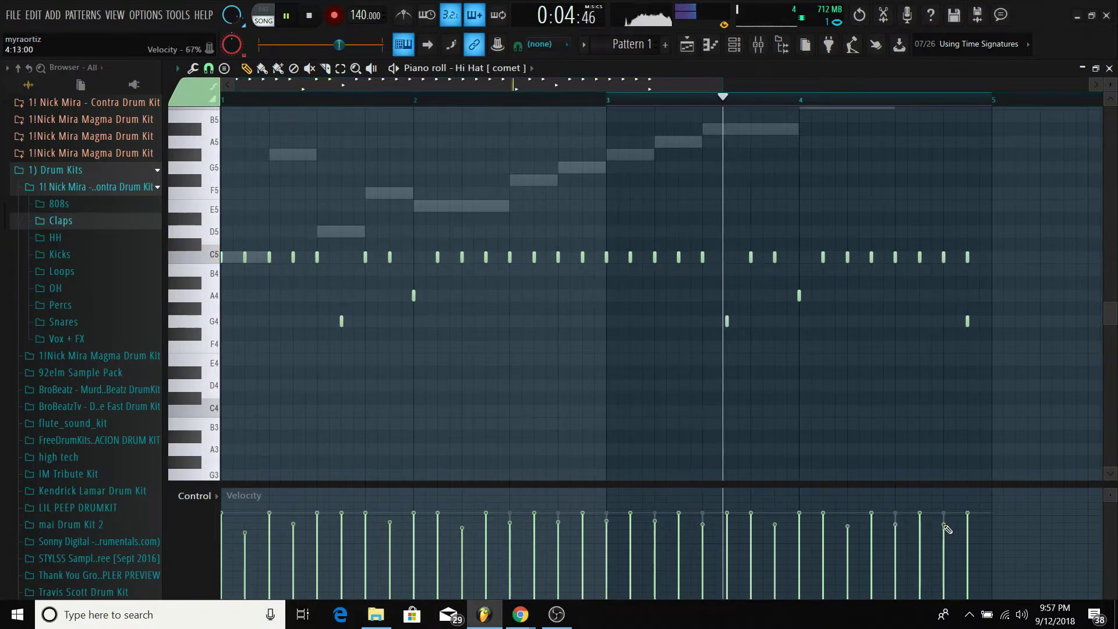
Step: Clone the Hi Hat [ comet ] channel and check the clone's sampler settings
{"action": "left_click", "coordinate": [734, 56]}
{"action": "right_click", "coordinate": [294, 145]}
{"action": "left_click", "coordinate": [340, 278]}
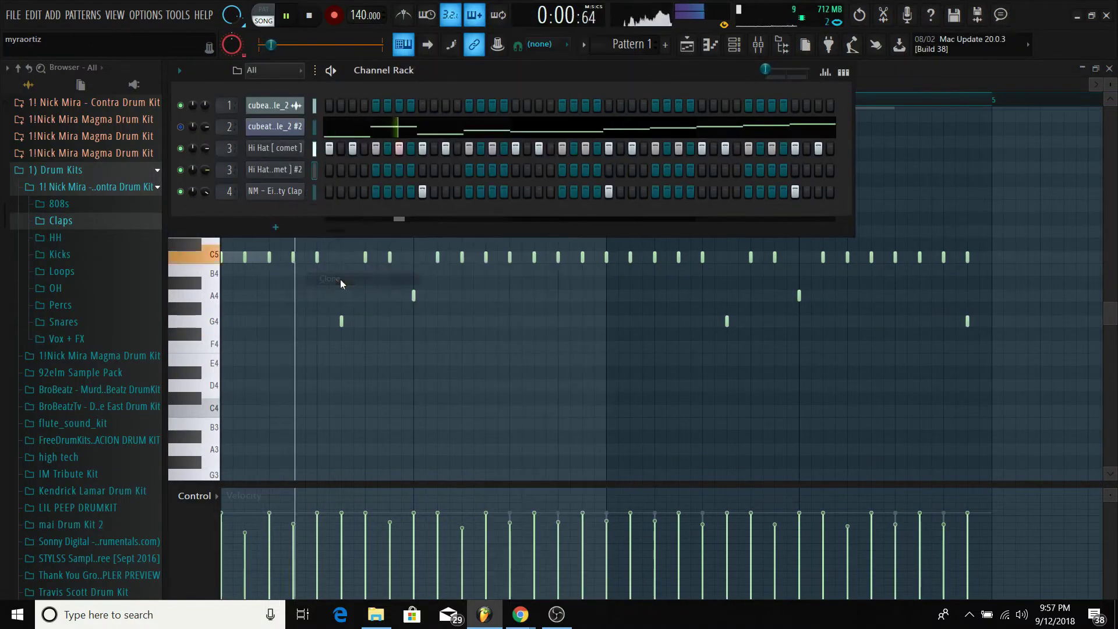
{"action": "key", "text": "space"}
{"action": "left_click", "coordinate": [289, 169]}
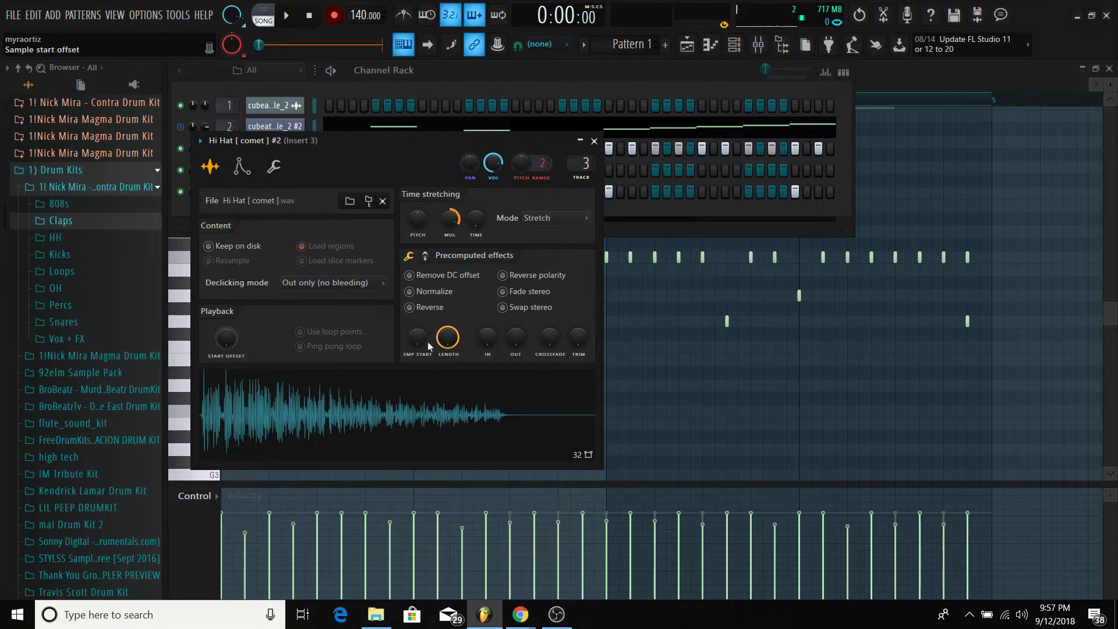
{"action": "left_click", "coordinate": [594, 142]}
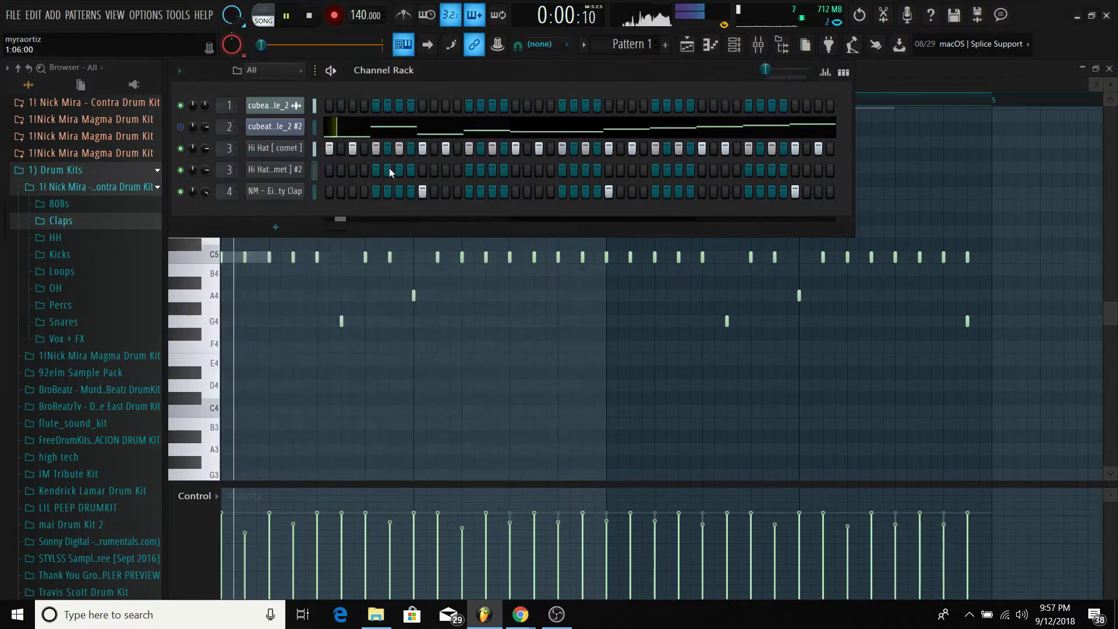
Step: Place Hi Hat [ comet ] #2 hits on bar 1 step 3, bar 2 steps 3 and 15, and bar 3 step 3 during playback
{"action": "key", "text": "space"}
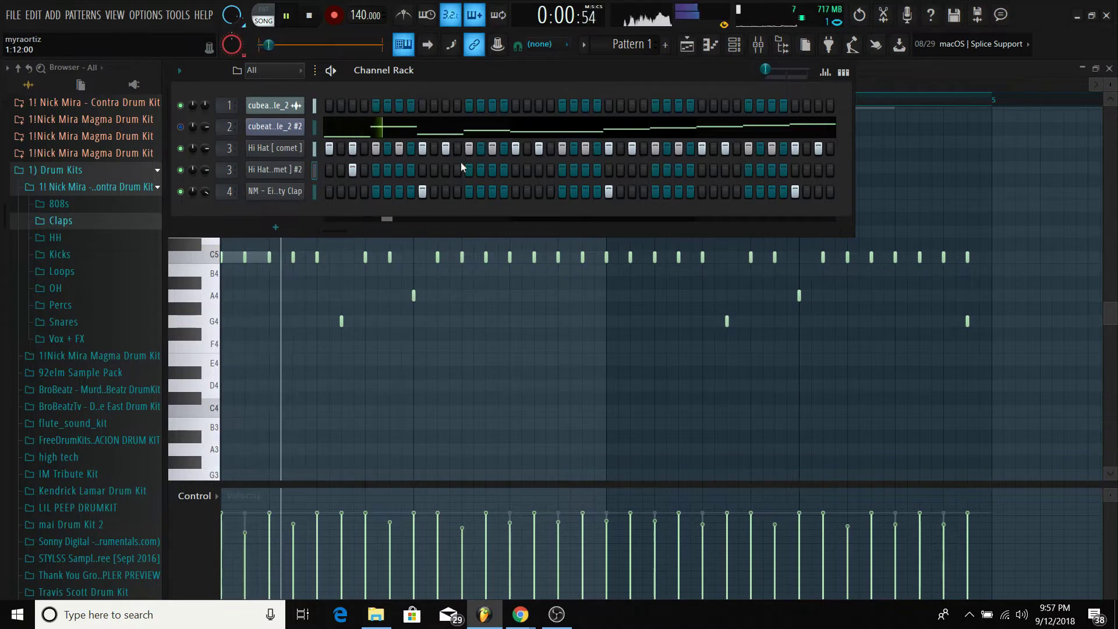
{"action": "left_click", "coordinate": [492, 170]}
{"action": "left_click", "coordinate": [492, 170]}
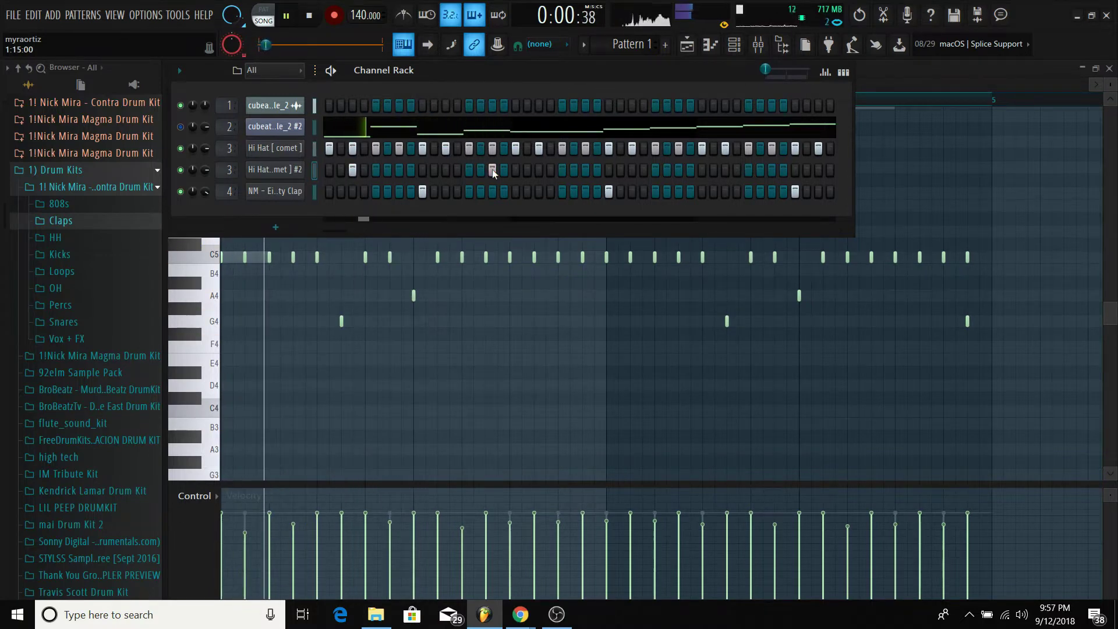
{"action": "left_click", "coordinate": [538, 169]}
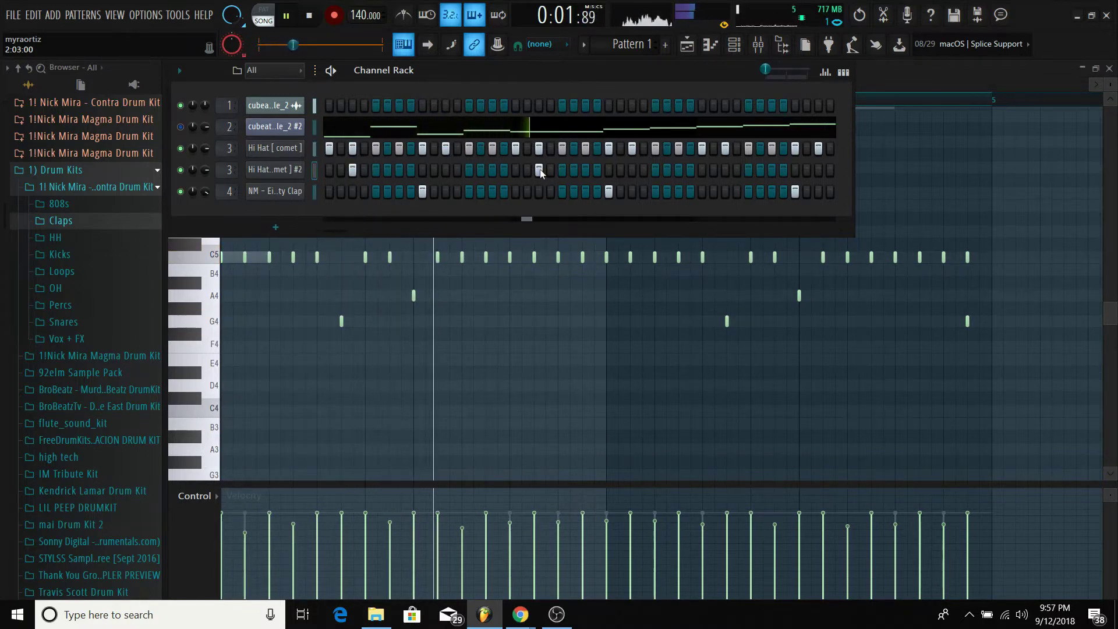
{"action": "left_click", "coordinate": [678, 170]}
{"action": "left_click", "coordinate": [725, 170]}
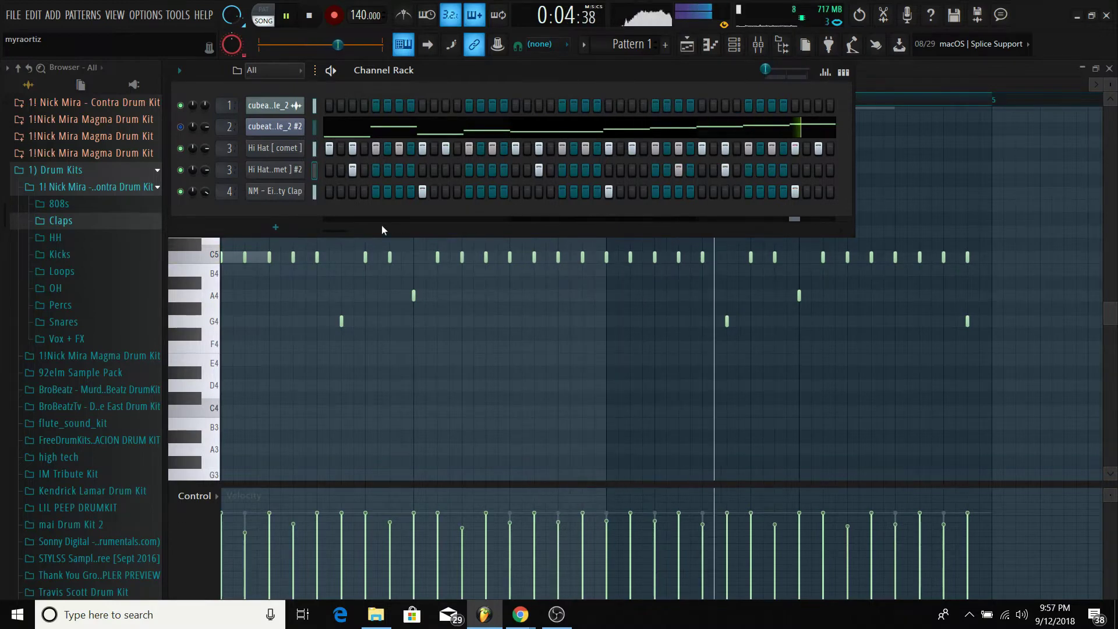
Step: Review the NM - Eighty Clap notes in the piano roll while the beat plays
{"action": "left_click_drag", "start_coordinate": [342, 232], "coordinate": [604, 226]}
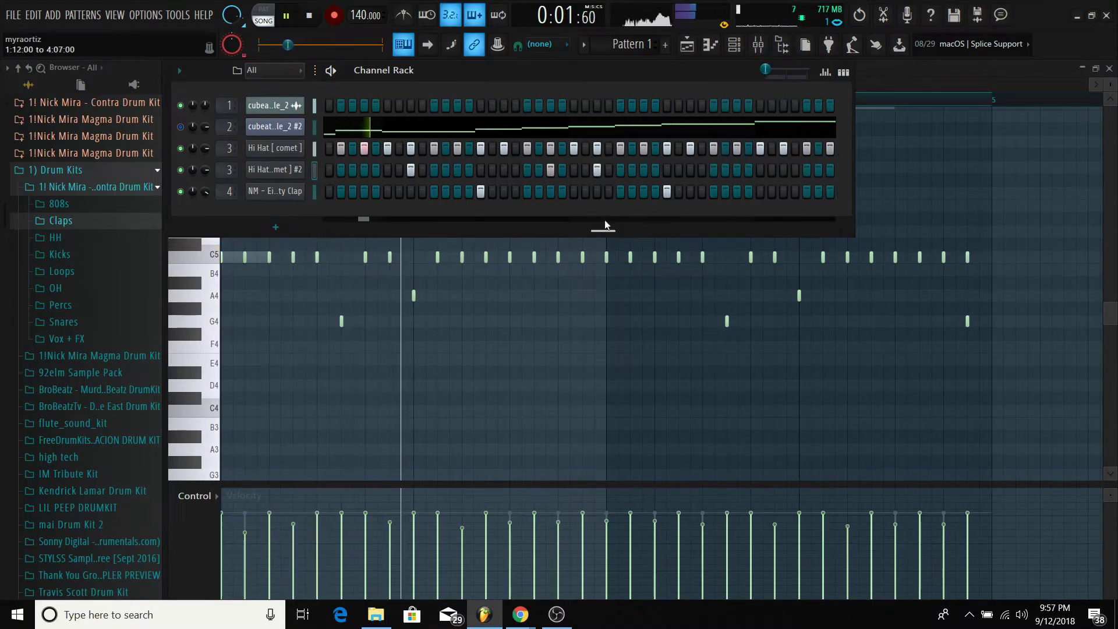
{"action": "left_click", "coordinate": [956, 177]}
{"action": "key", "text": "space"}
{"action": "left_click", "coordinate": [490, 68]}
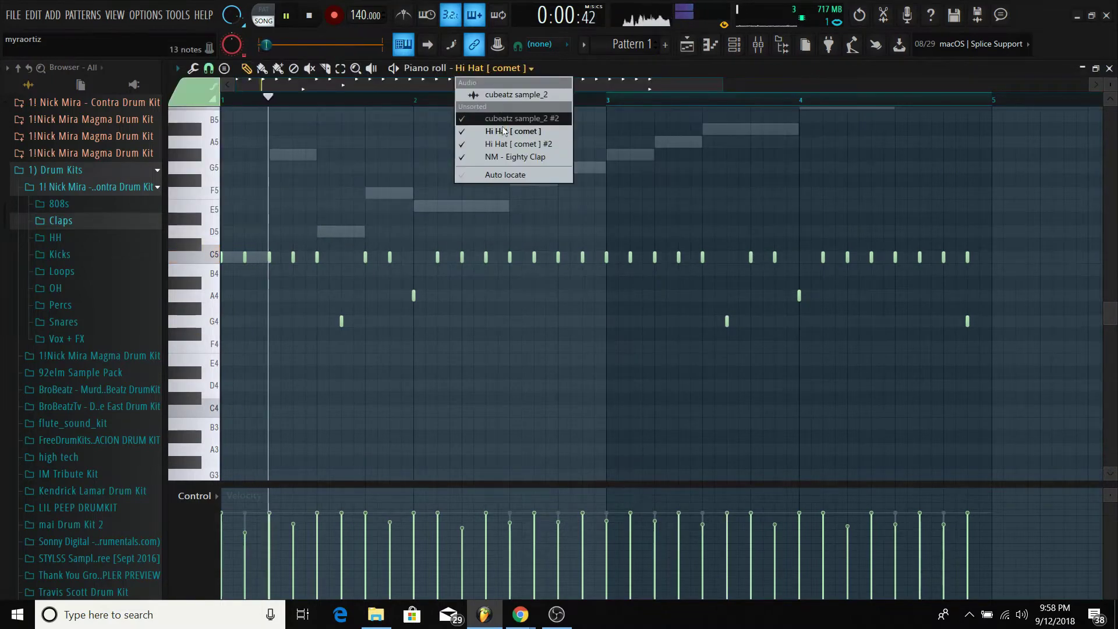
{"action": "left_click", "coordinate": [511, 159]}
{"action": "key", "text": "space"}
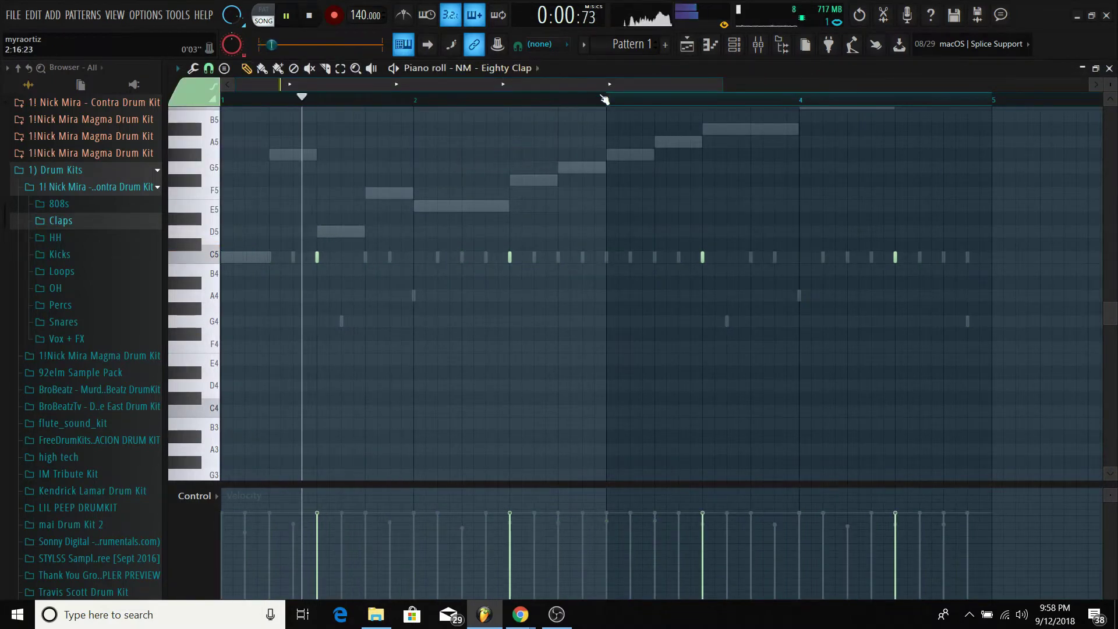
Step: Delete the Hi Hat [ comet ] #2 note in bar 3 and duplicate its bar 1 and 2 notes into bars 3 and 4
{"action": "left_click", "coordinate": [508, 67]}
{"action": "left_click", "coordinate": [517, 146]}
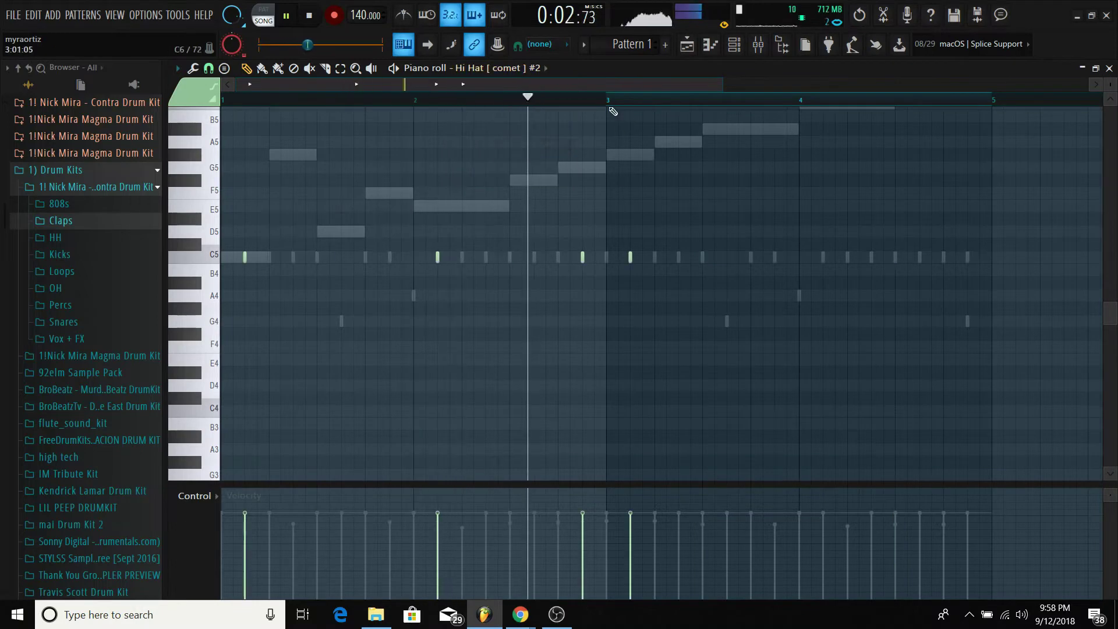
{"action": "key", "text": "space"}
{"action": "key", "text": "space"}
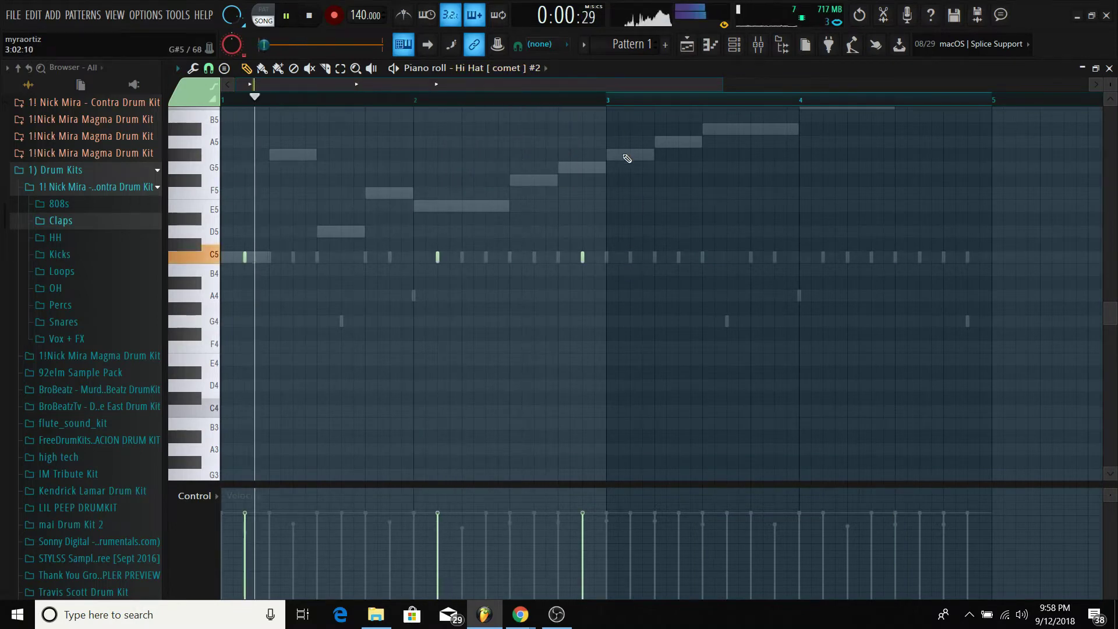
{"action": "key", "text": "ctrl+b"}
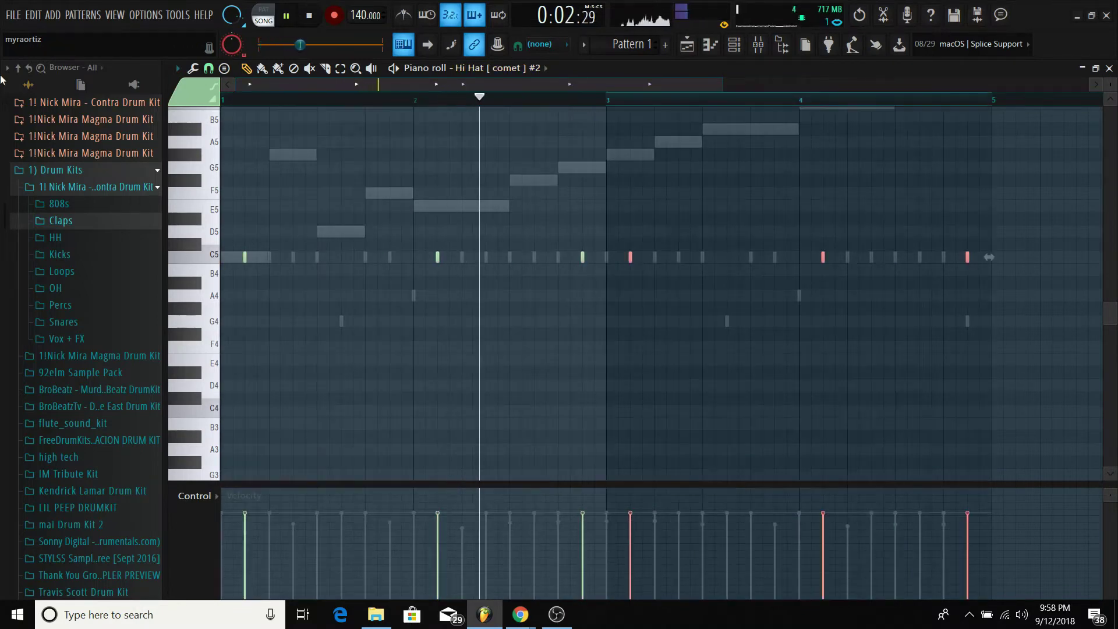
{"action": "key", "text": "ctrl+d"}
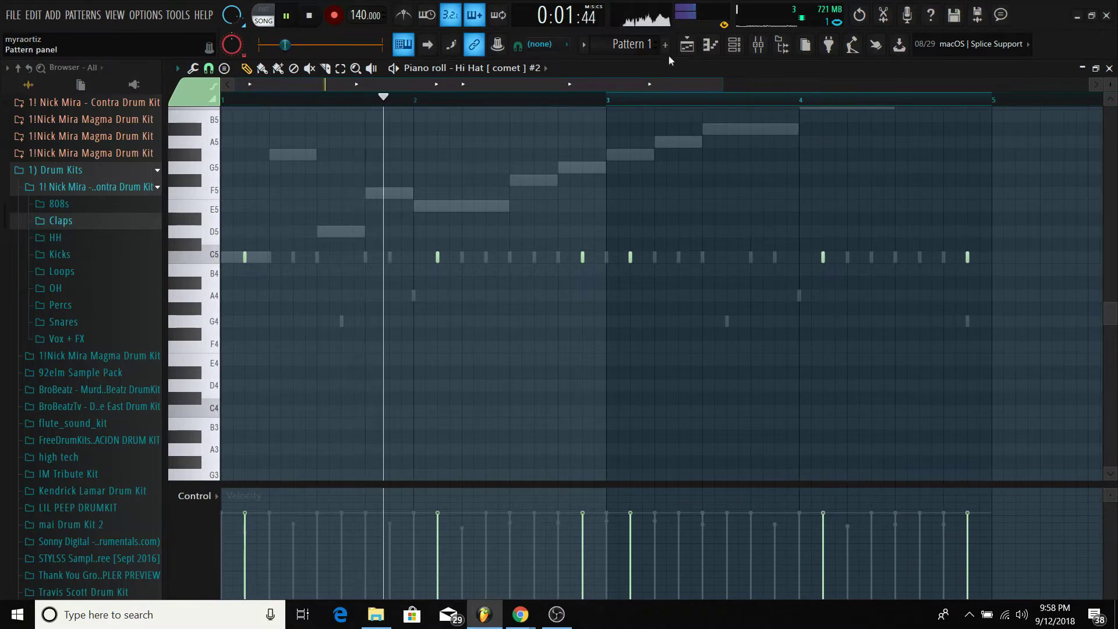
Step: Replace the Hi Hat [ comet ] sample with Hat 7 and add Open Hat 1 from the Travis Scott Drum Kit as a new channel
{"action": "left_click", "coordinate": [735, 44]}
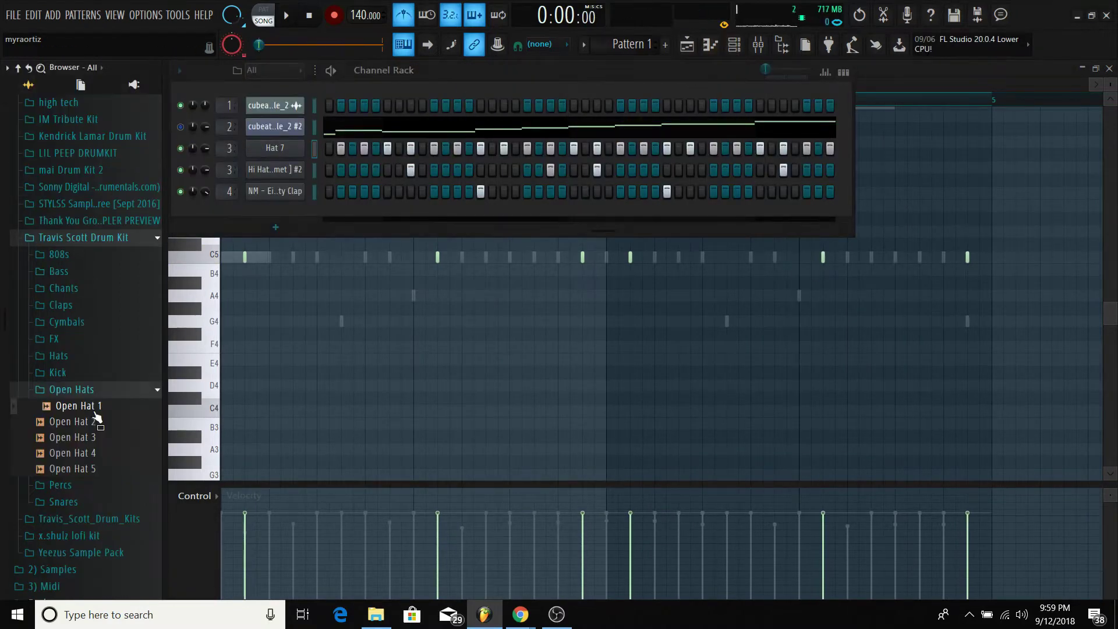
{"action": "left_click_drag", "start_coordinate": [72, 406], "coordinate": [278, 218]}
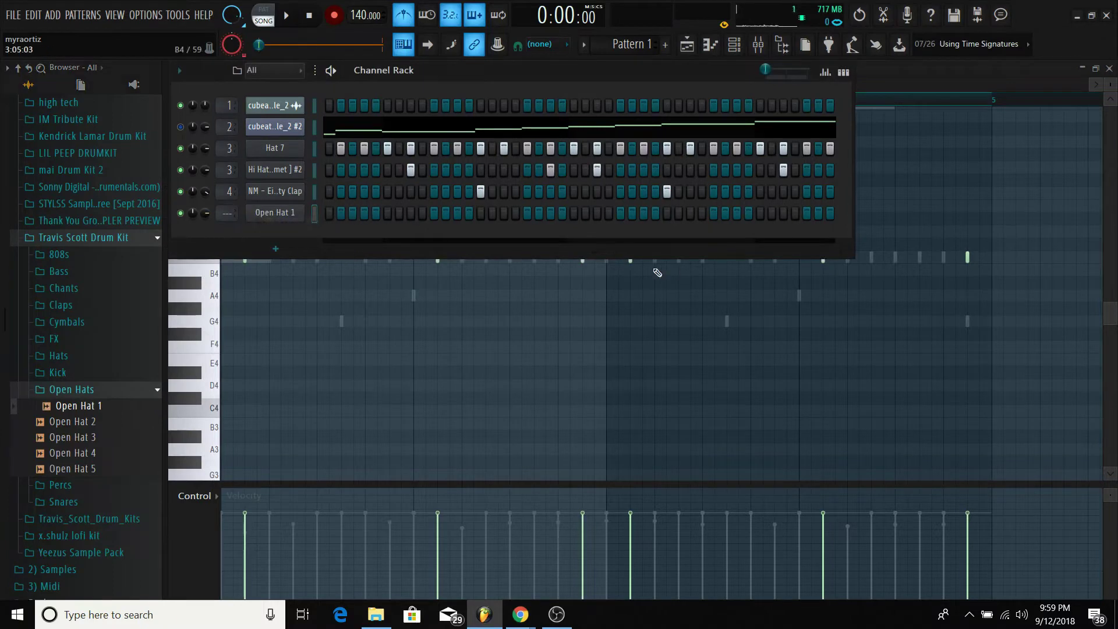
Step: Try an Open Hat 1 hit on bar 1 step 5, replace it with one on step 1, and replay the pattern
{"action": "left_click_drag", "start_coordinate": [609, 252], "coordinate": [249, 232]}
{"action": "left_click", "coordinate": [376, 212]}
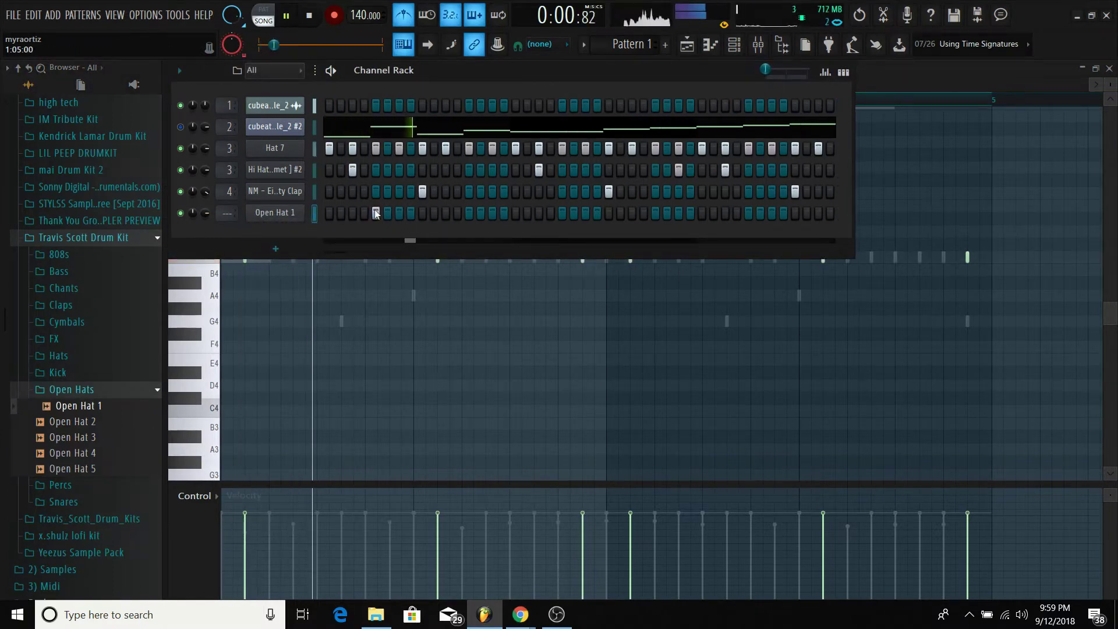
{"action": "key", "text": "space"}
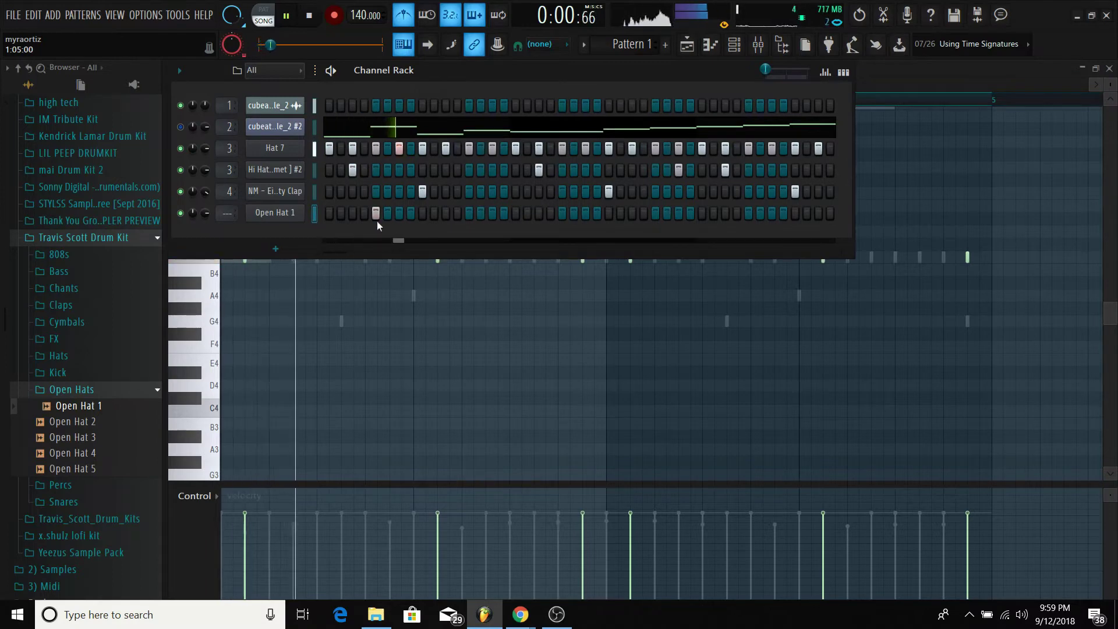
{"action": "left_click", "coordinate": [375, 213]}
{"action": "key", "text": "space"}
{"action": "key", "text": "space"}
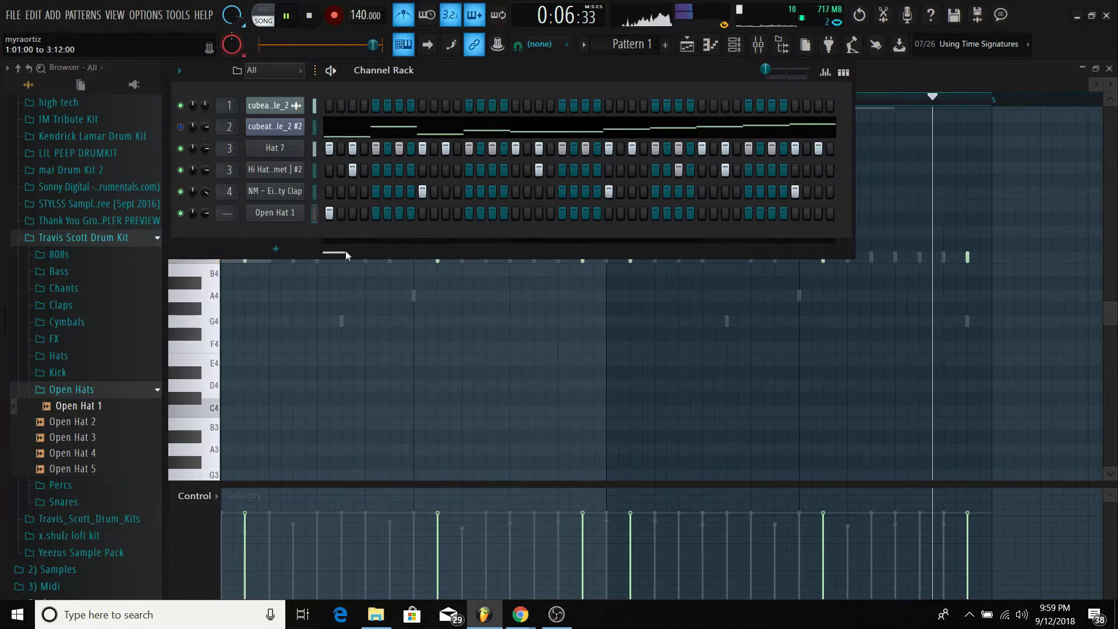
Step: Add NM - Propeller OH from the Magma kit's Open Hats as a new channel, with a hit on bar 2 step 5
{"action": "left_click", "coordinate": [87, 495]}
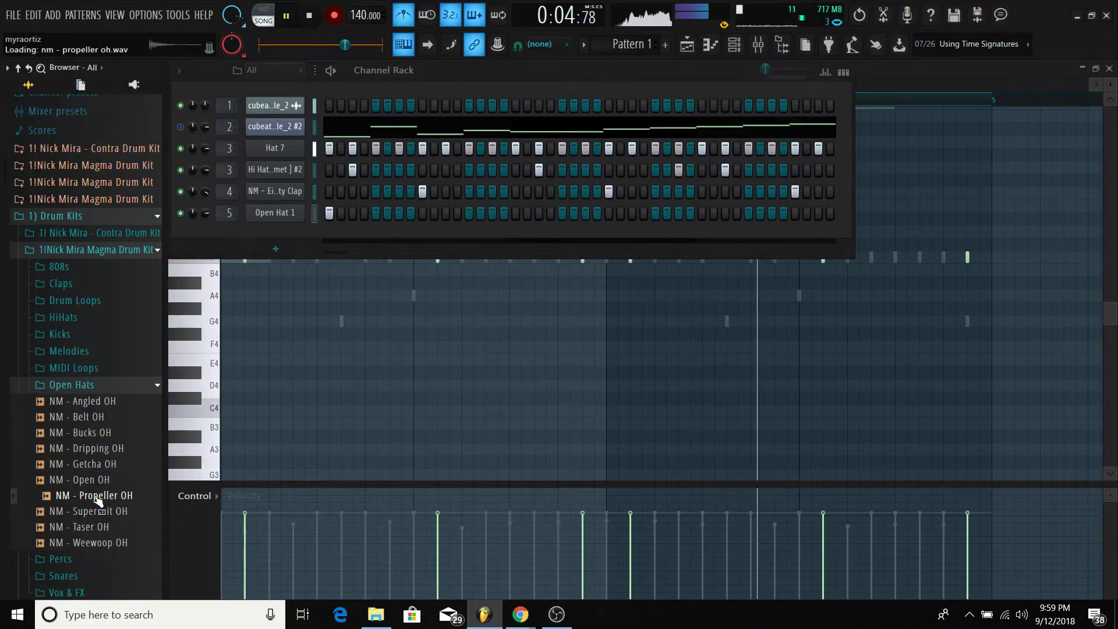
{"action": "left_click_drag", "start_coordinate": [87, 495], "coordinate": [273, 234]}
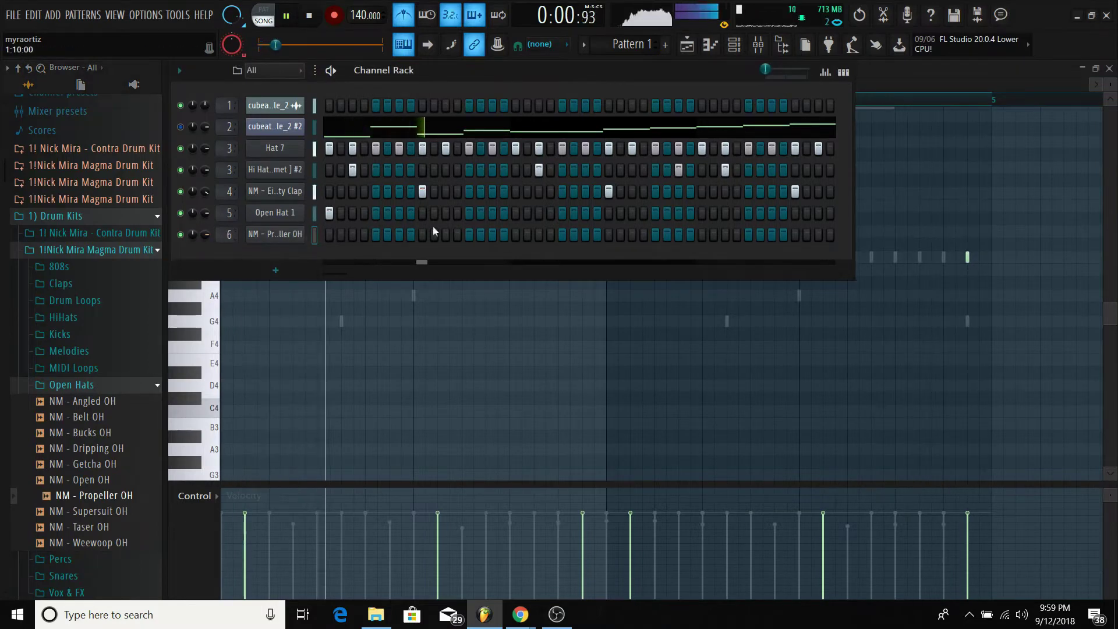
{"action": "left_click", "coordinate": [562, 235]}
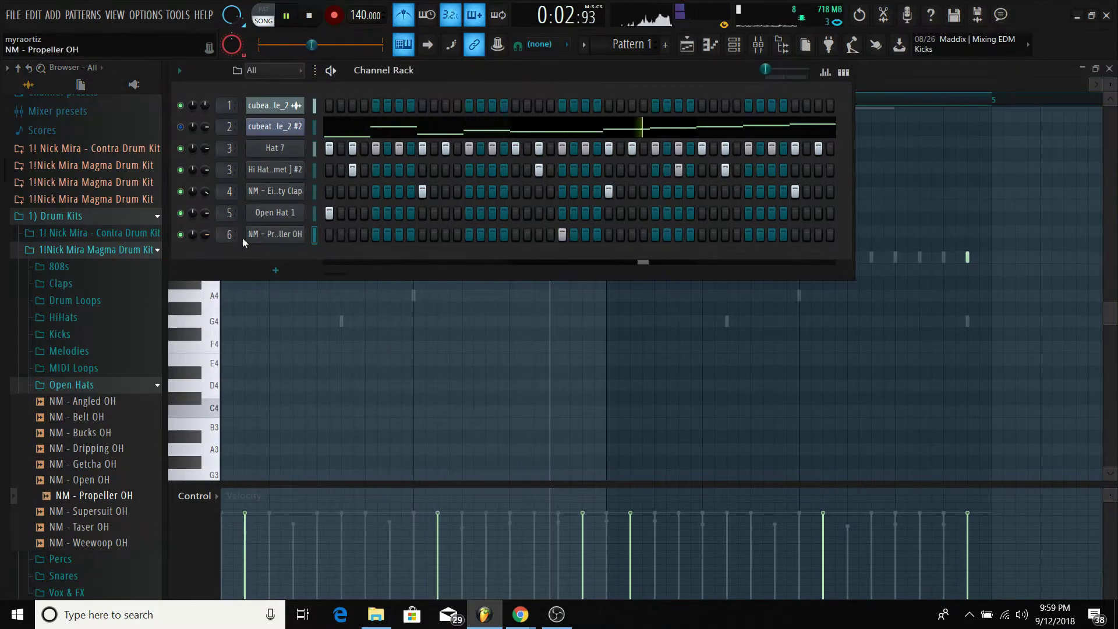
Step: Lower the time-stretching pitch of the NM - Propeller OH sample slightly and close its sampler settings
{"action": "left_click", "coordinate": [275, 234]}
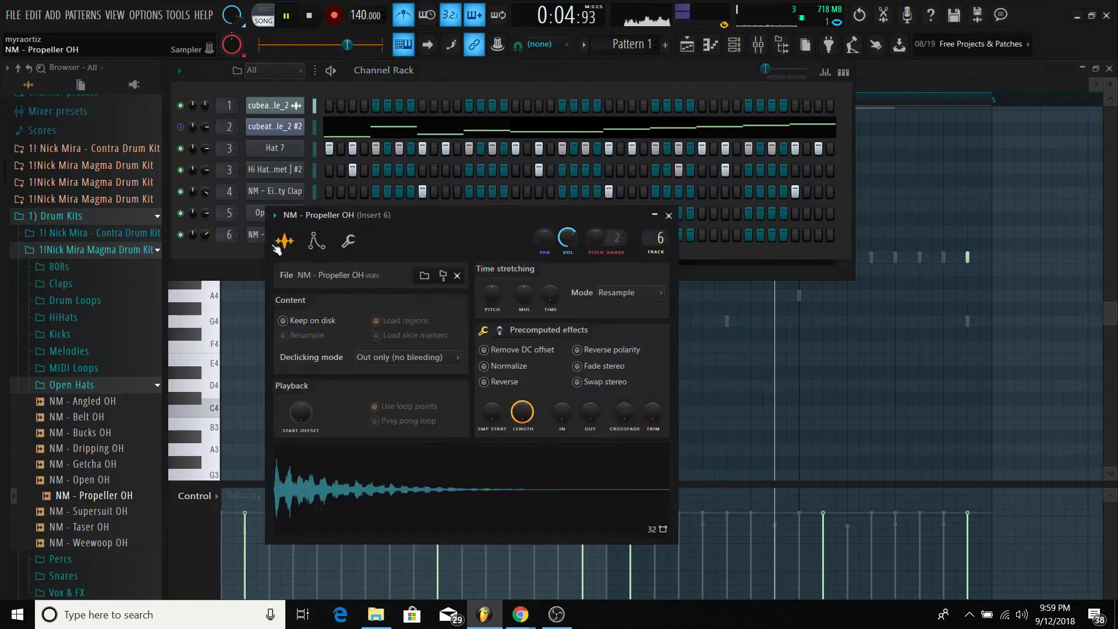
{"action": "left_click_drag", "start_coordinate": [491, 294], "coordinate": [491, 297]}
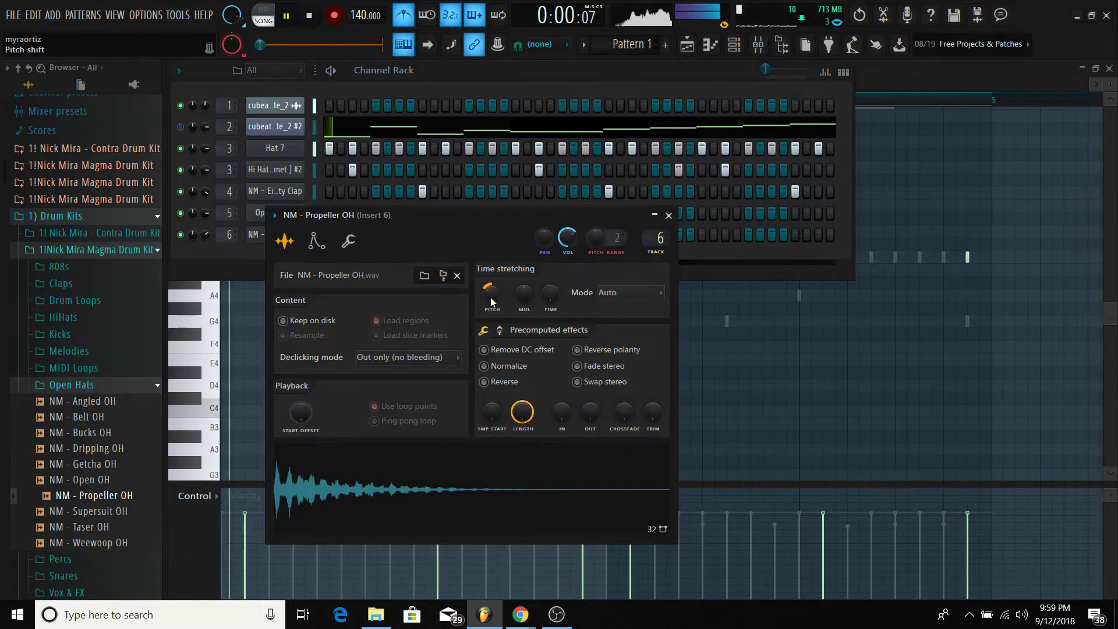
{"action": "left_click", "coordinate": [669, 216]}
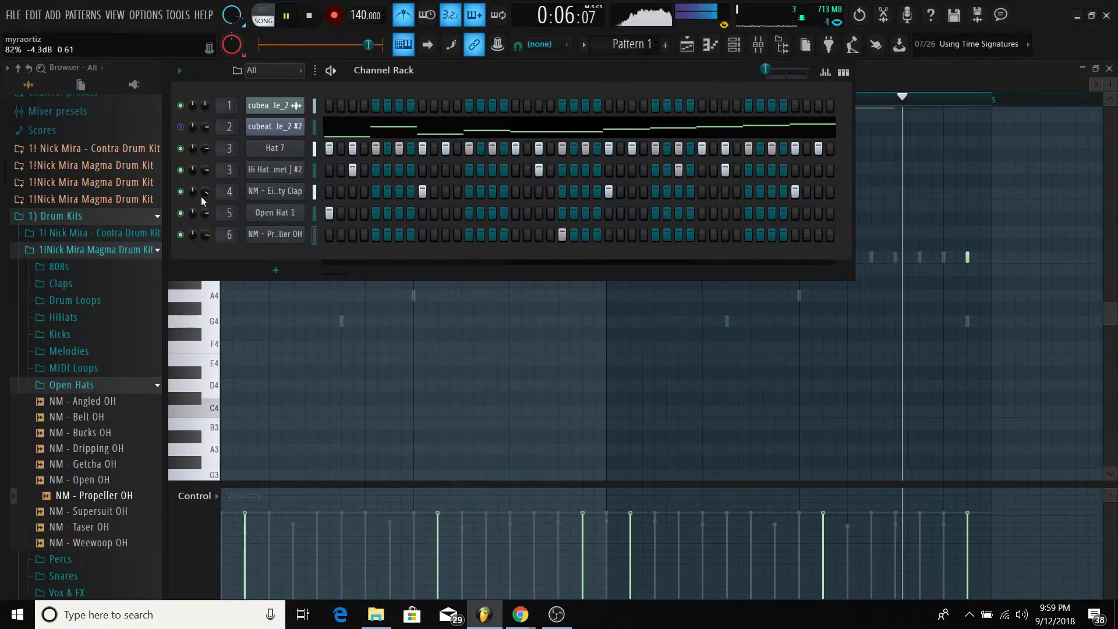
{"action": "key", "text": "ctrl+m"}
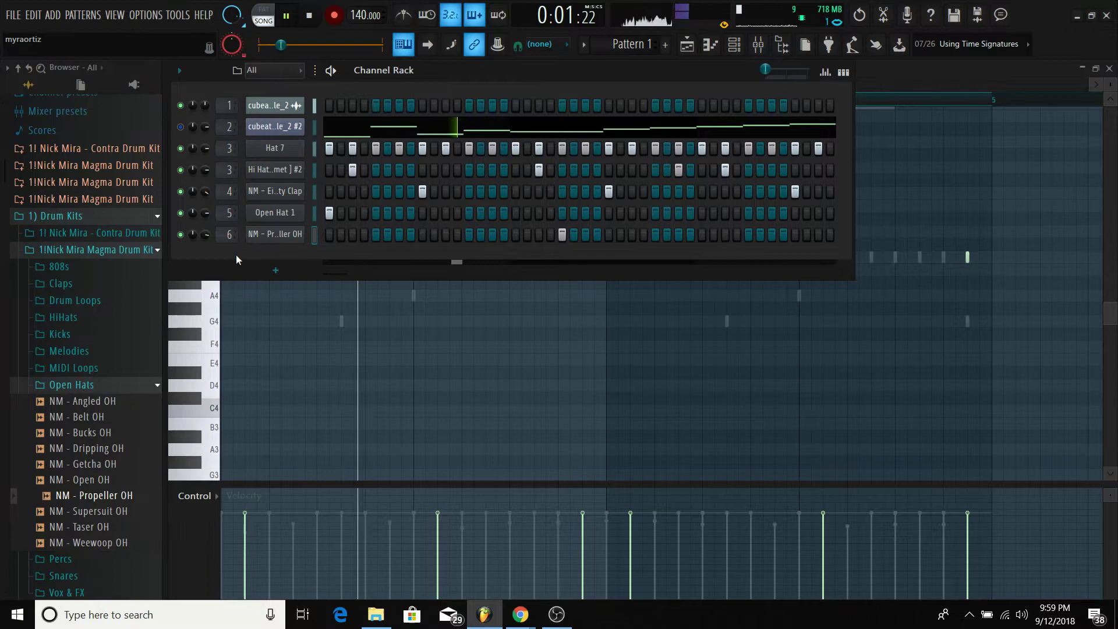
Step: Add Snare [ kelly ] from the high tech kit's Snares as a new channel
{"action": "left_click", "coordinate": [129, 387]}
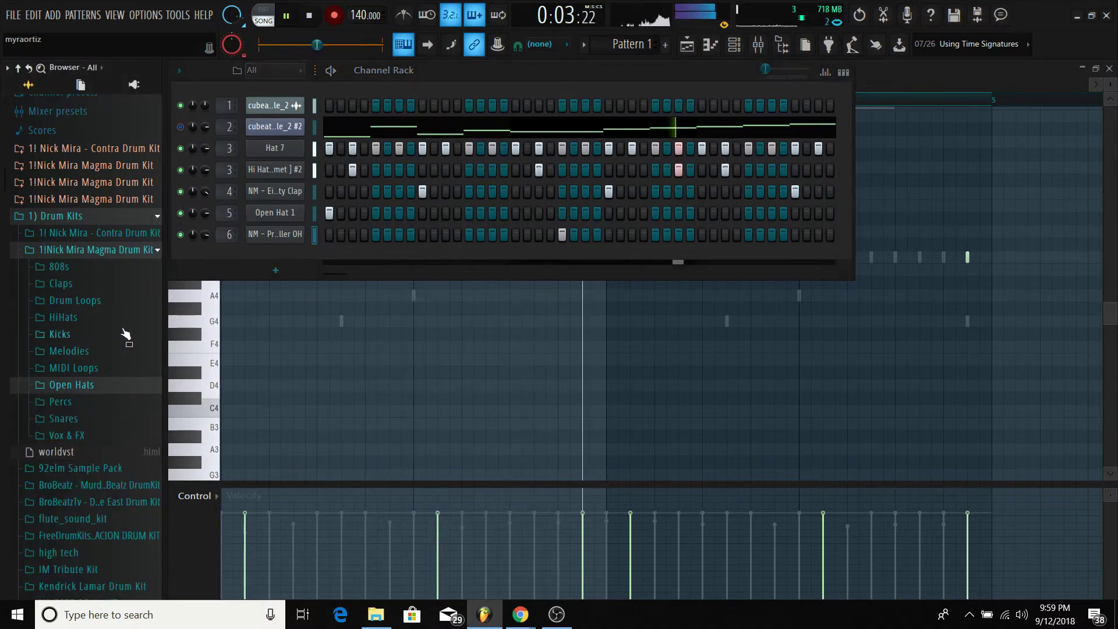
{"action": "left_click", "coordinate": [101, 252]}
{"action": "left_click", "coordinate": [86, 352]}
{"action": "left_click", "coordinate": [85, 518]}
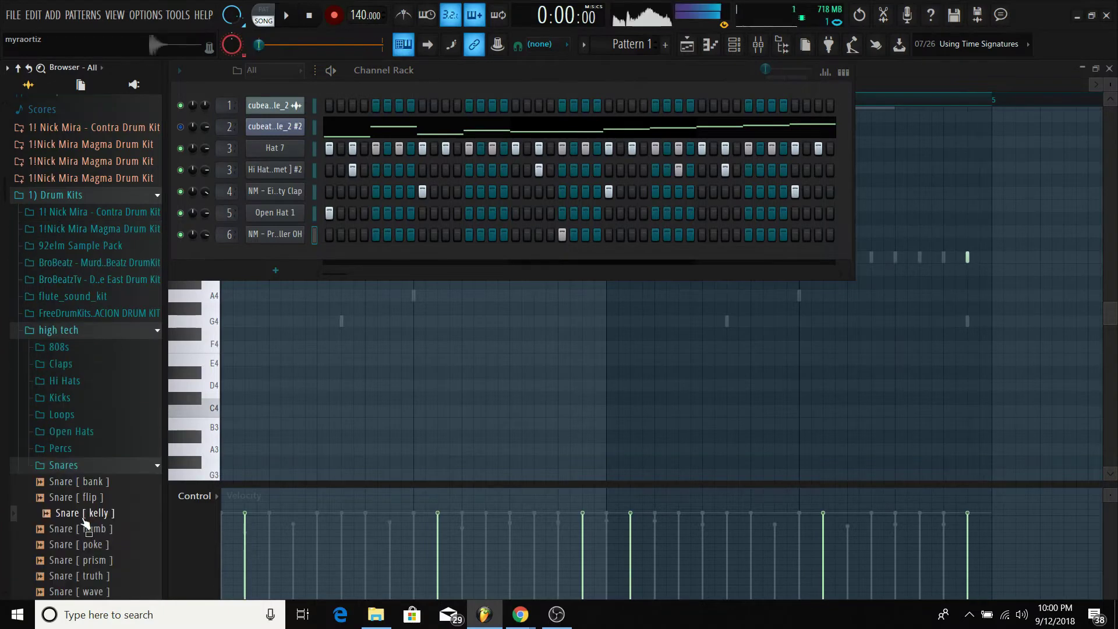
{"action": "left_click_drag", "start_coordinate": [83, 520], "coordinate": [286, 257]}
Step: Audition the high tech kit's snares and percs, and add NM - YSL Perc from the Contra kit's Percs as a new channel
{"action": "left_click", "coordinate": [107, 576]}
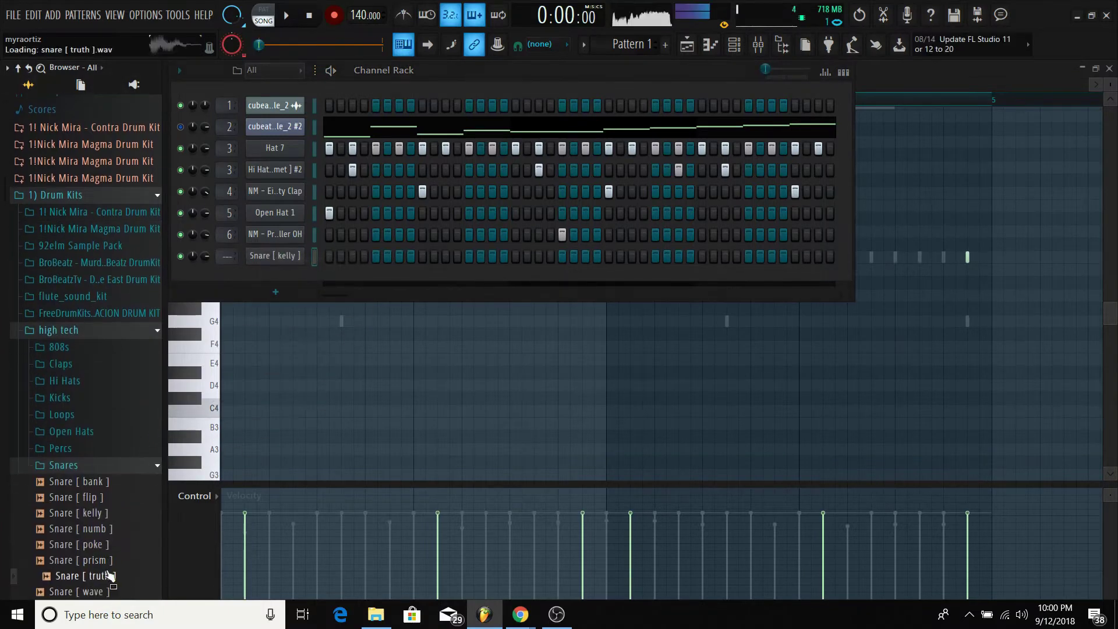
{"action": "scroll", "coordinate": [110, 576], "scroll_direction": "down", "scroll_amount": 3}
{"action": "key", "text": "Up"}
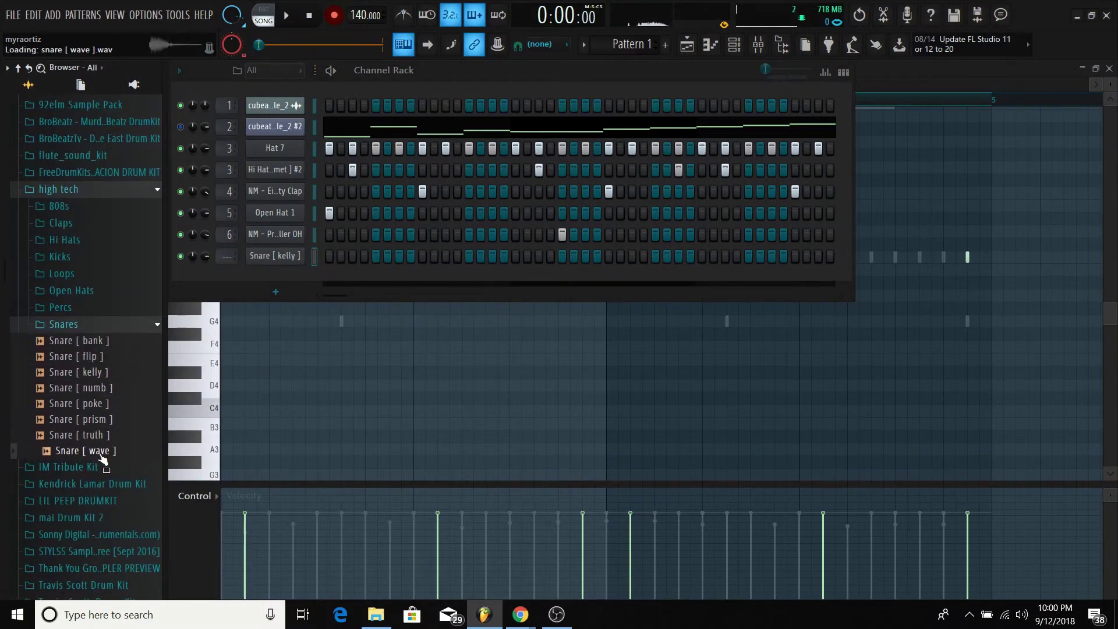
{"action": "left_click", "coordinate": [89, 327]}
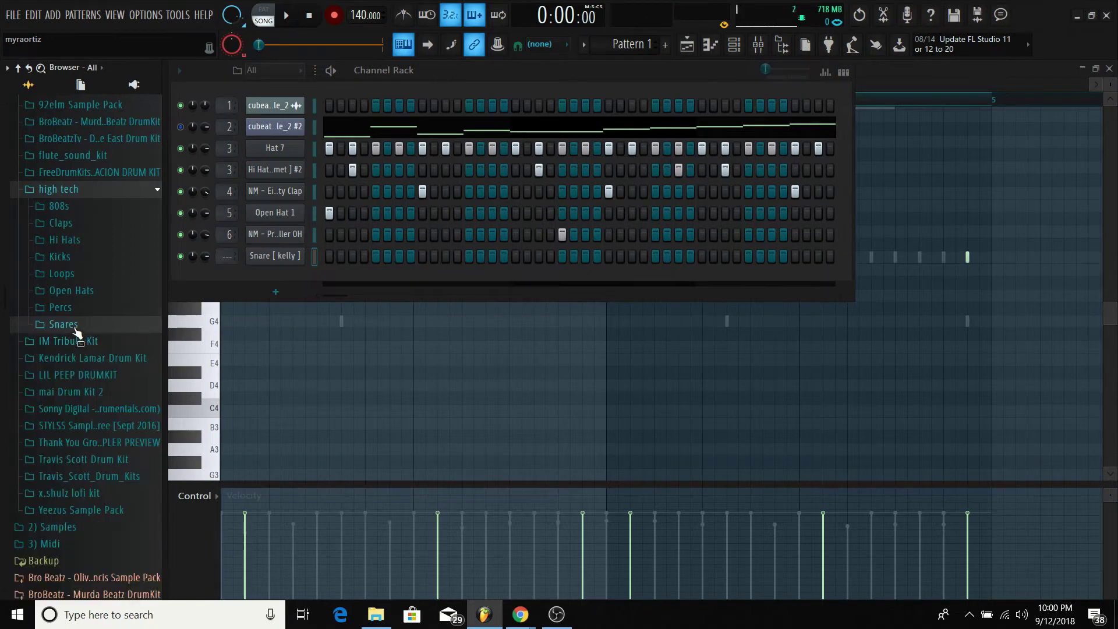
{"action": "left_click", "coordinate": [66, 310]}
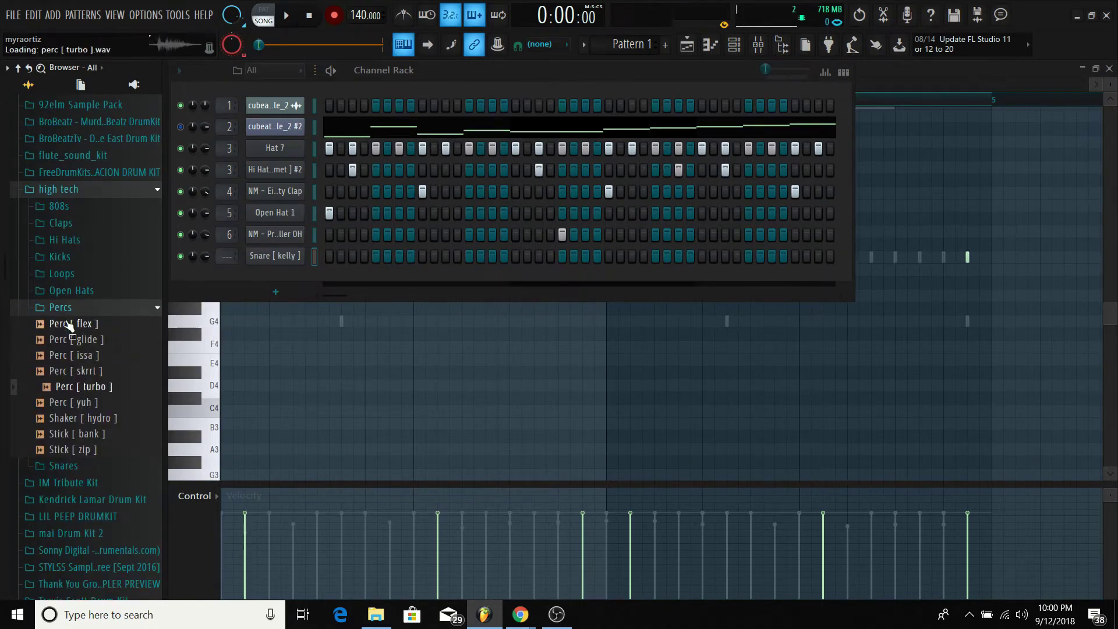
{"action": "left_click_drag", "start_coordinate": [282, 272], "coordinate": [282, 274]}
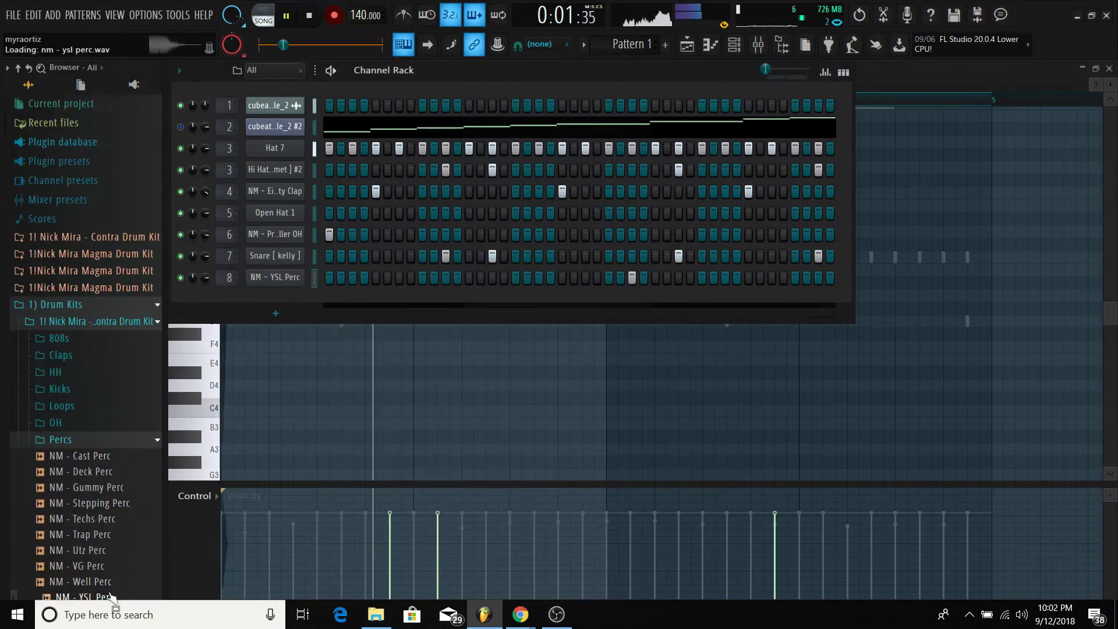
Step: Add NM - YSL Perc again as a second channel and copy the first YSL Perc channel's hits into it
{"action": "left_click_drag", "start_coordinate": [76, 597], "coordinate": [272, 291]}
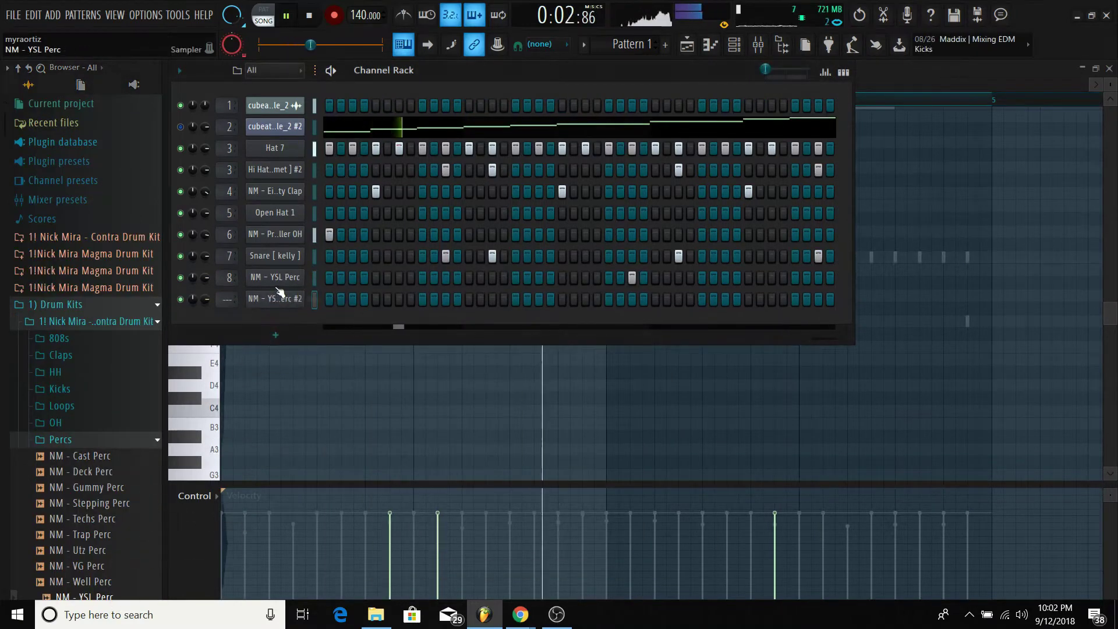
{"action": "right_click", "coordinate": [279, 282]}
{"action": "left_click", "coordinate": [487, 291]}
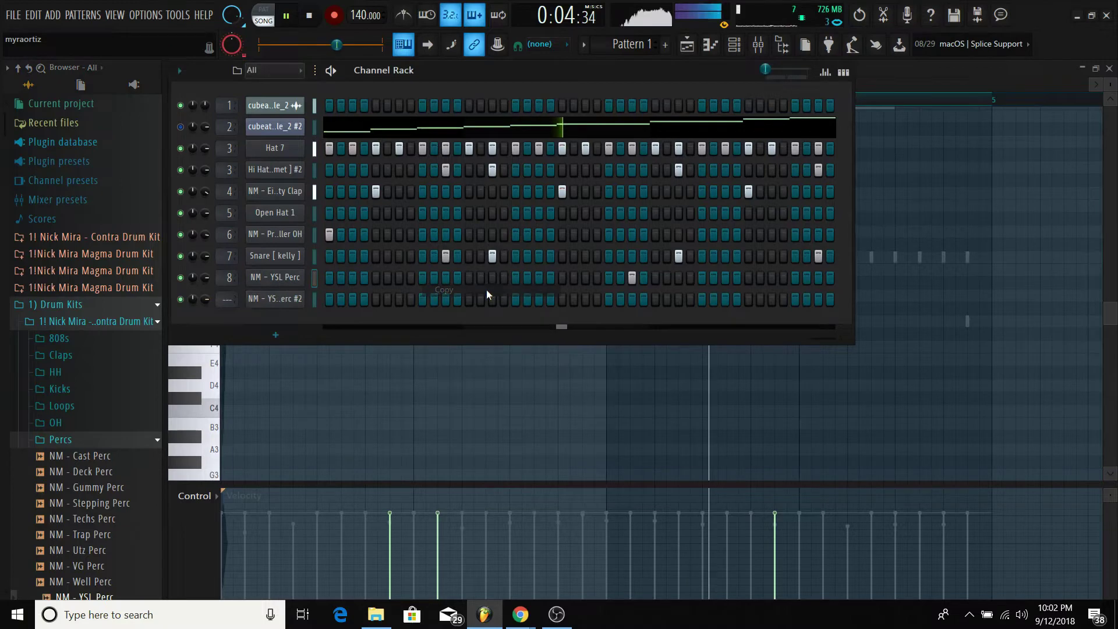
{"action": "right_click", "coordinate": [298, 302]}
{"action": "left_click", "coordinate": [444, 325]}
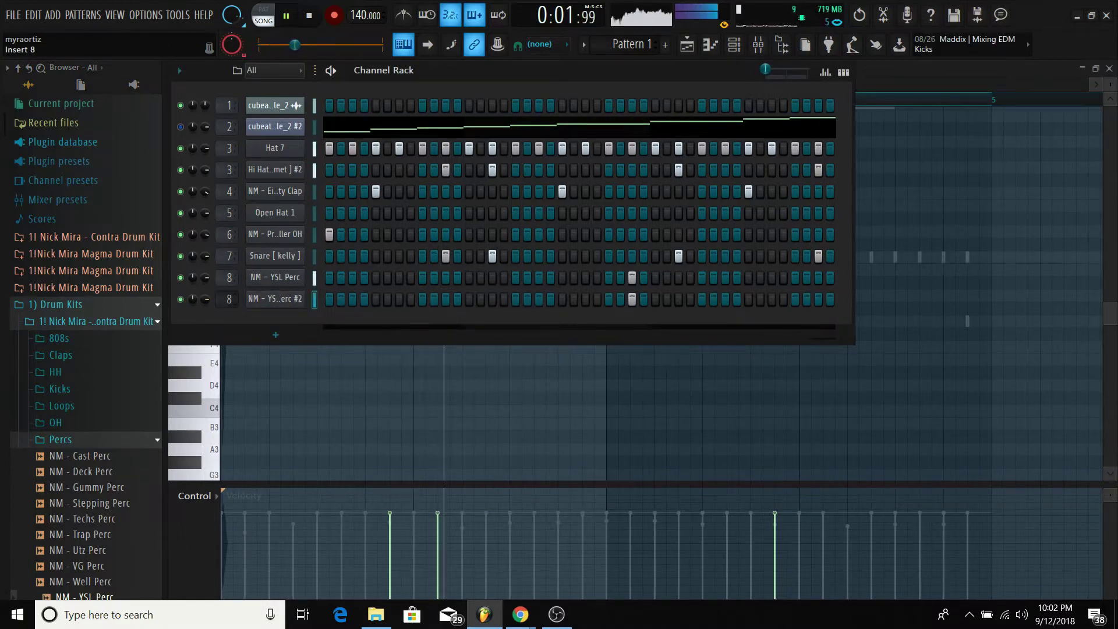
Step: Delete the original NM - YSL Perc channel, keeping the duplicate
{"action": "right_click", "coordinate": [265, 278]}
{"action": "left_click", "coordinate": [352, 421]}
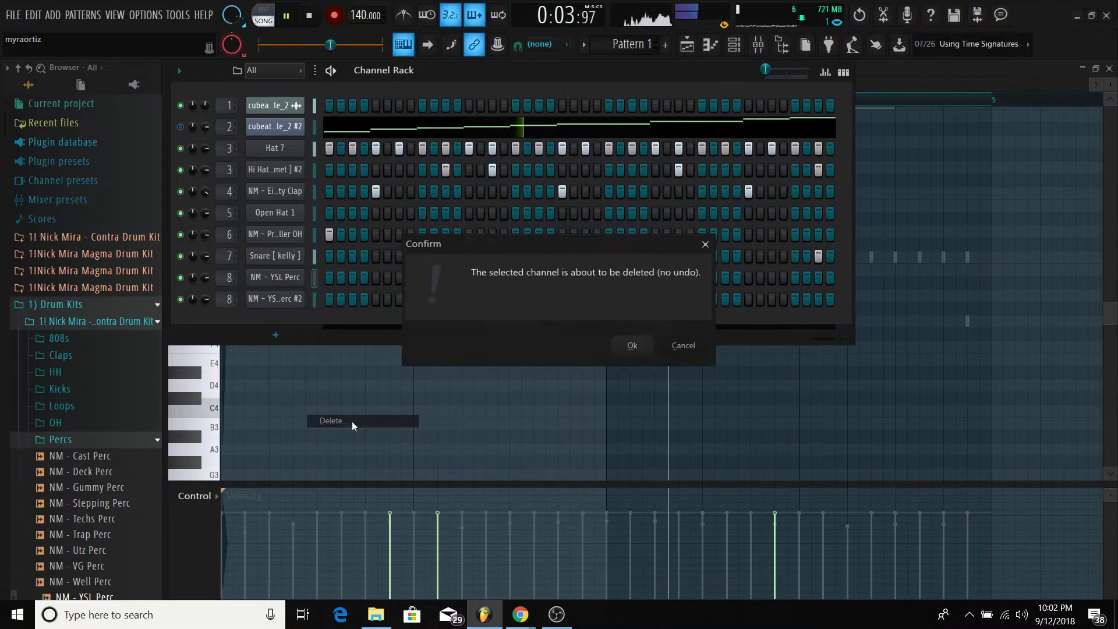
{"action": "left_click", "coordinate": [632, 346]}
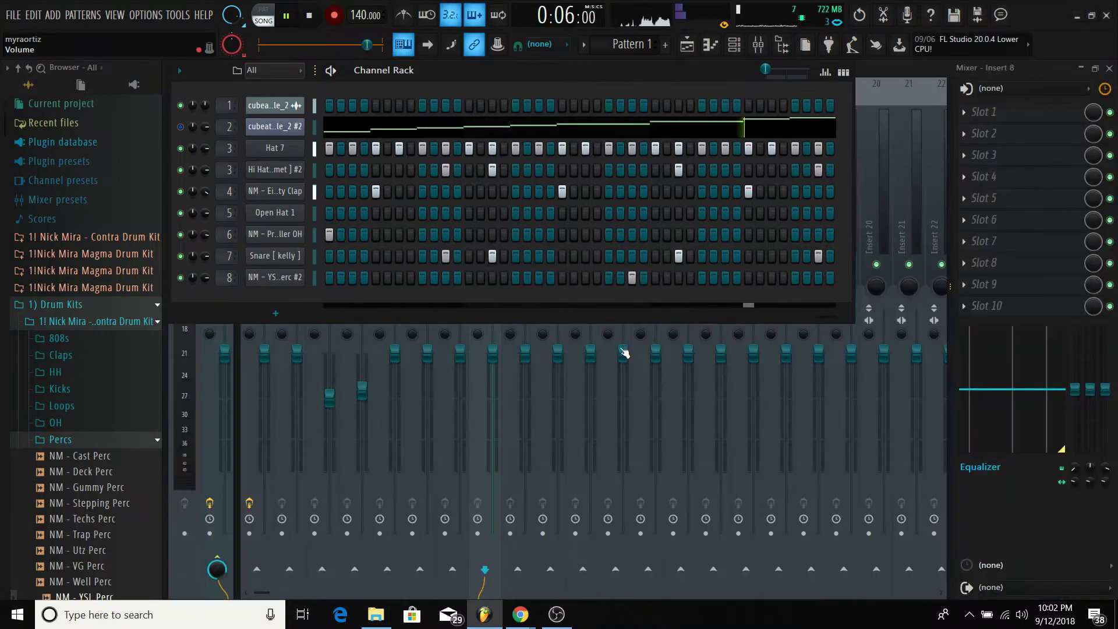
Step: Mute the Hat 7 channel and add NM - Purgatory HH from the Contra kit's HH folder as a new channel
{"action": "left_click_drag", "start_coordinate": [830, 319], "coordinate": [332, 429]}
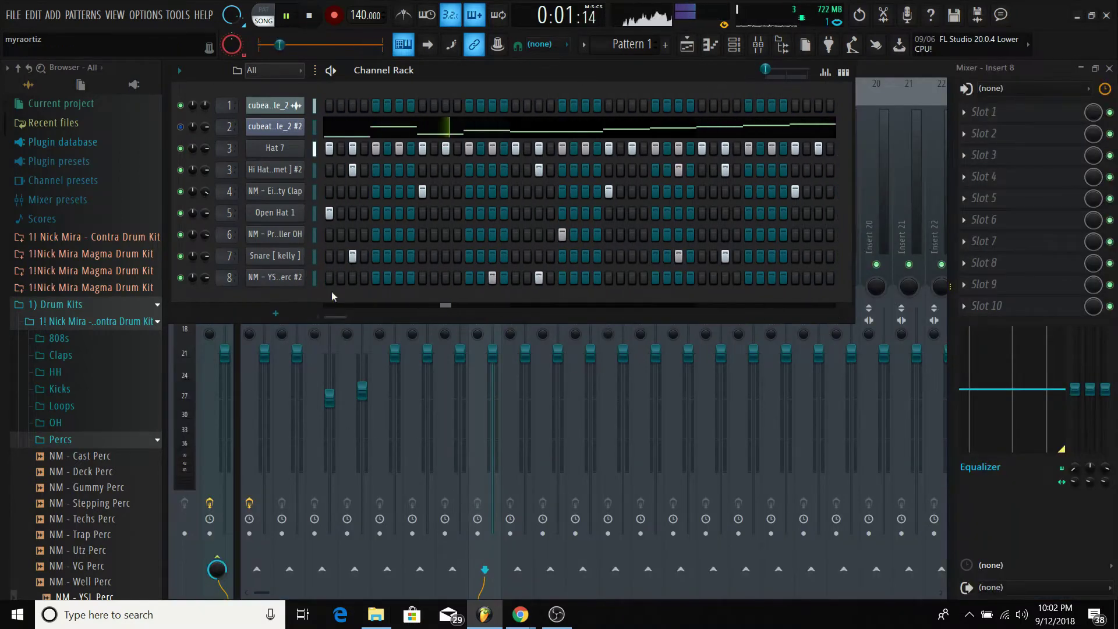
{"action": "left_click", "coordinate": [181, 149]}
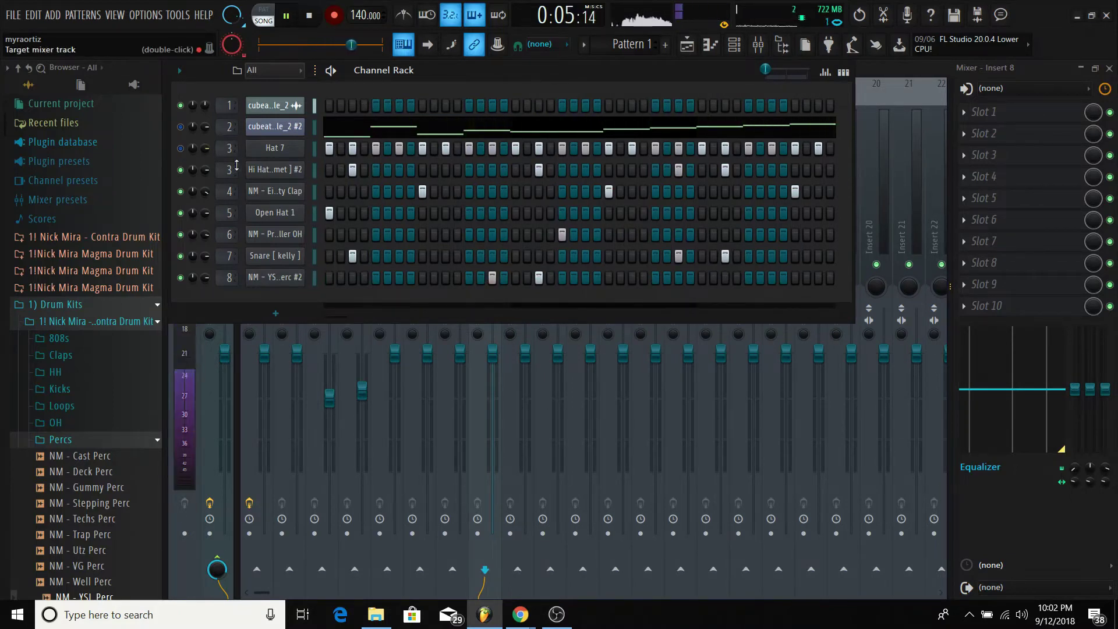
{"action": "left_click", "coordinate": [93, 372]}
{"action": "key", "text": "space"}
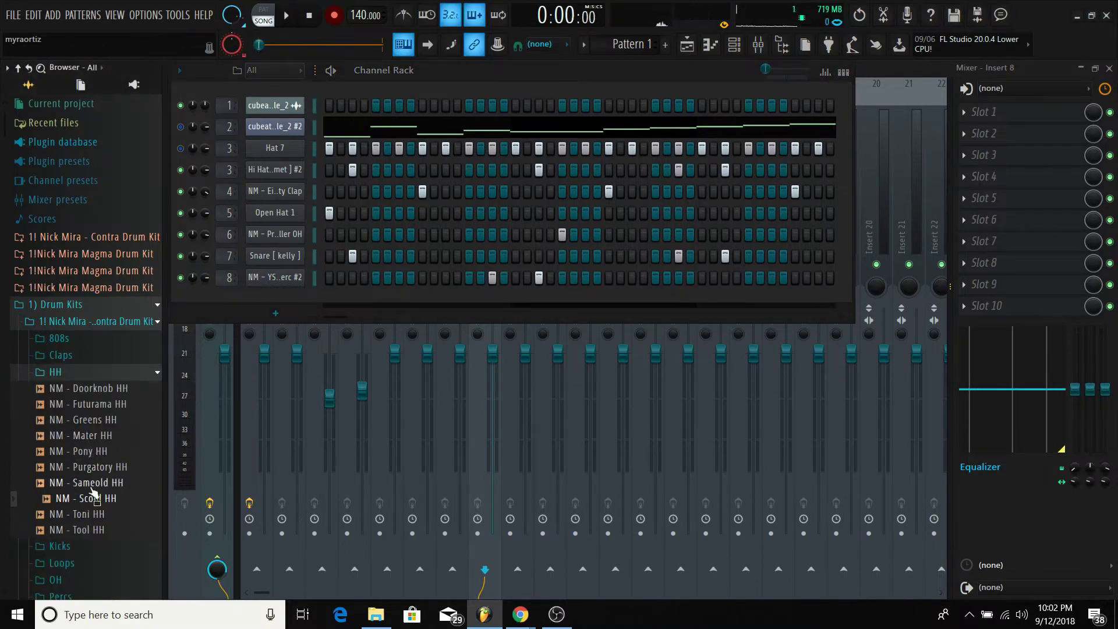
{"action": "left_click", "coordinate": [79, 468]}
{"action": "left_click_drag", "start_coordinate": [293, 301], "coordinate": [296, 310]}
{"action": "key", "text": "space"}
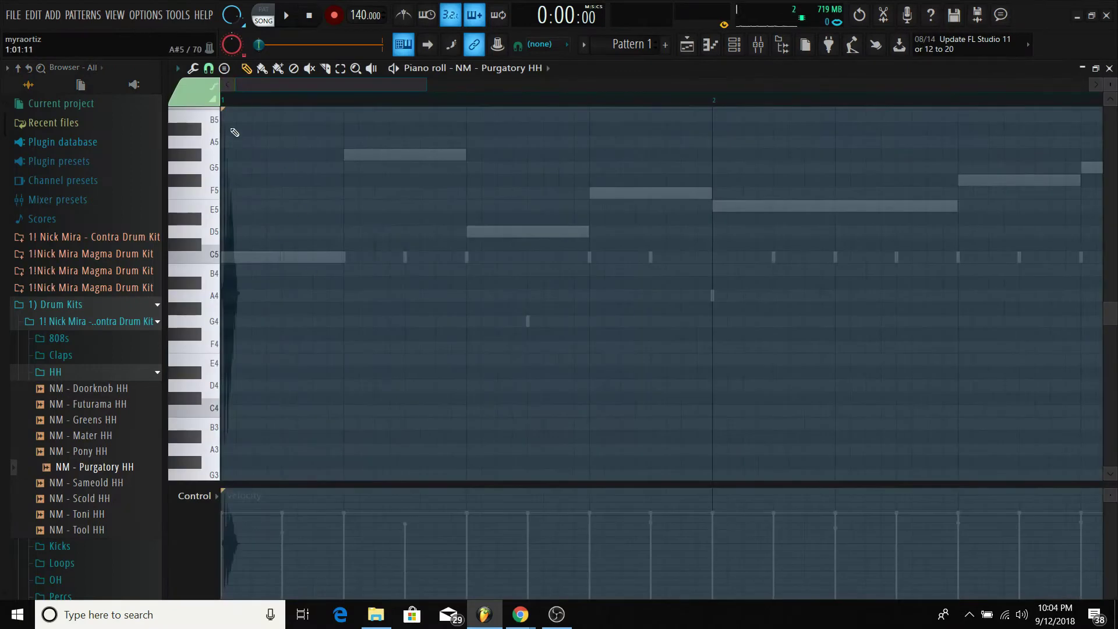
Step: Place four half-step C5 Purgatory HH hits starting on bar 1 step 5, with velocities rising from the first to the last
{"action": "left_click", "coordinate": [209, 69]}
{"action": "left_click", "coordinate": [228, 184]}
{"action": "key", "text": "space"}
{"action": "left_click", "coordinate": [344, 258]}
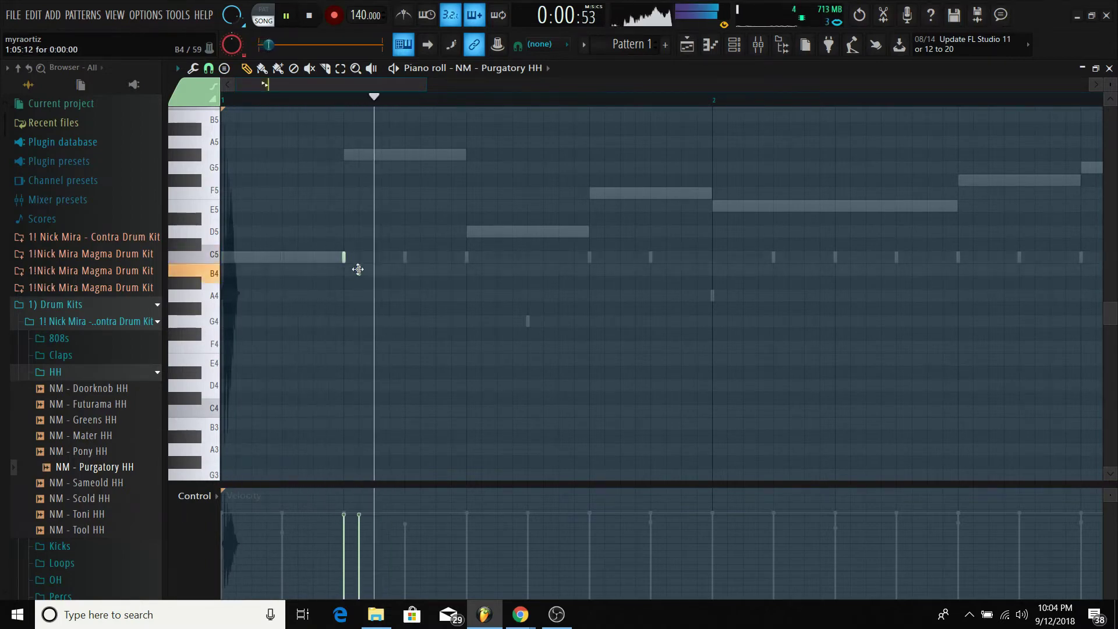
{"action": "key", "text": "space"}
{"action": "left_click", "coordinate": [390, 258]}
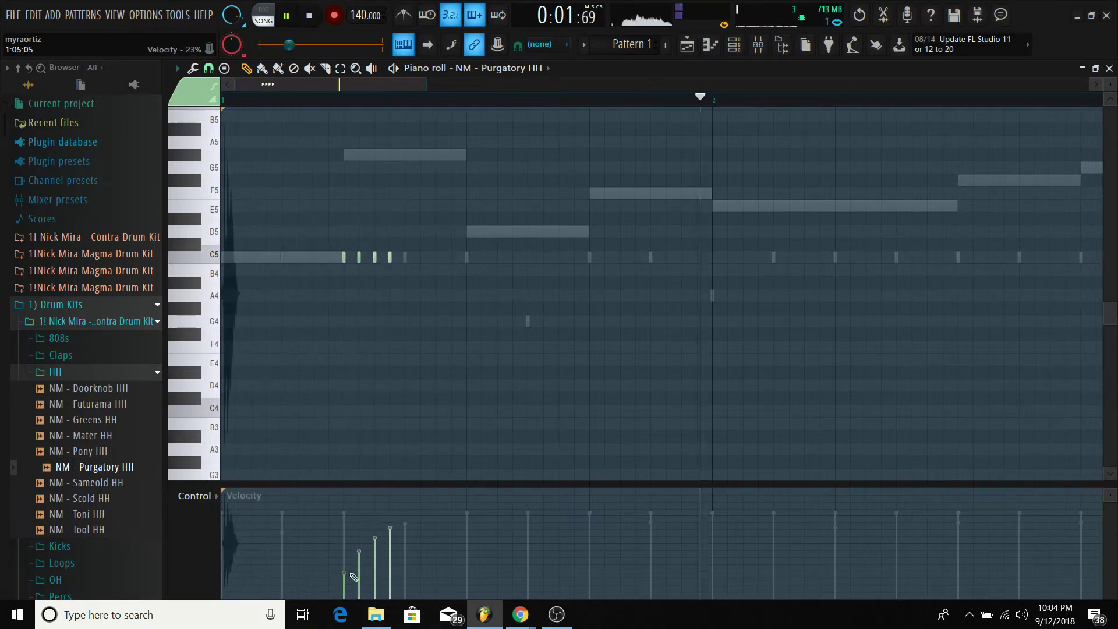
Step: Place C5 Purgatory HH hits on steps 1 and 3 of bar 2
{"action": "left_click", "coordinate": [743, 258]}
{"action": "left_click", "coordinate": [682, 258]}
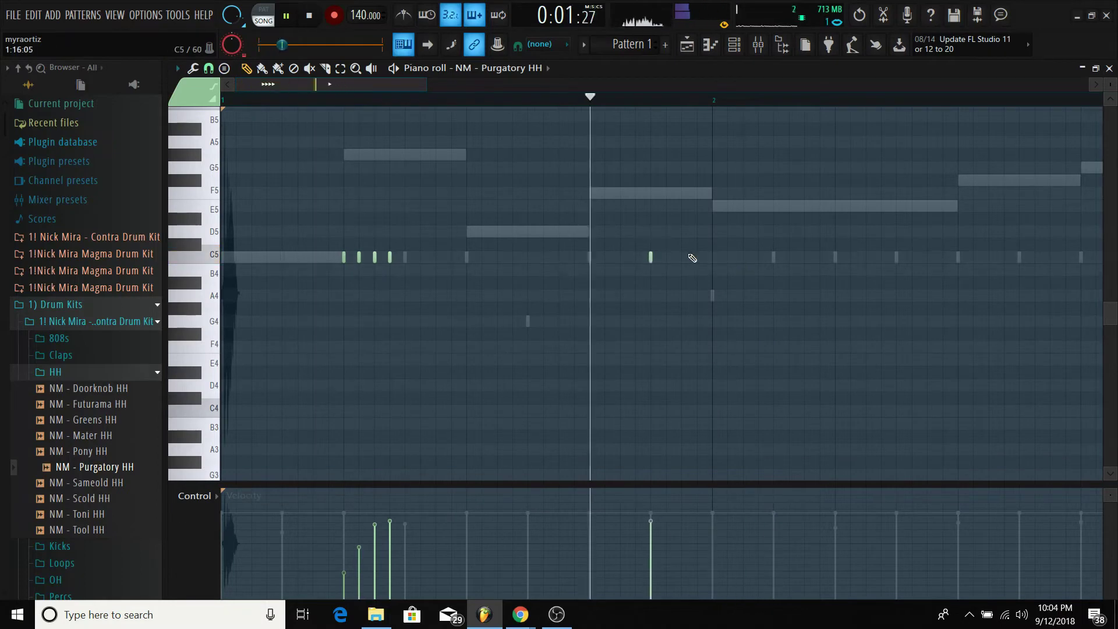
{"action": "left_click", "coordinate": [712, 258]}
{"action": "key", "text": "space"}
{"action": "scroll", "coordinate": [804, 271], "scroll_direction": "down", "scroll_amount": 2, "text": "ctrl"}
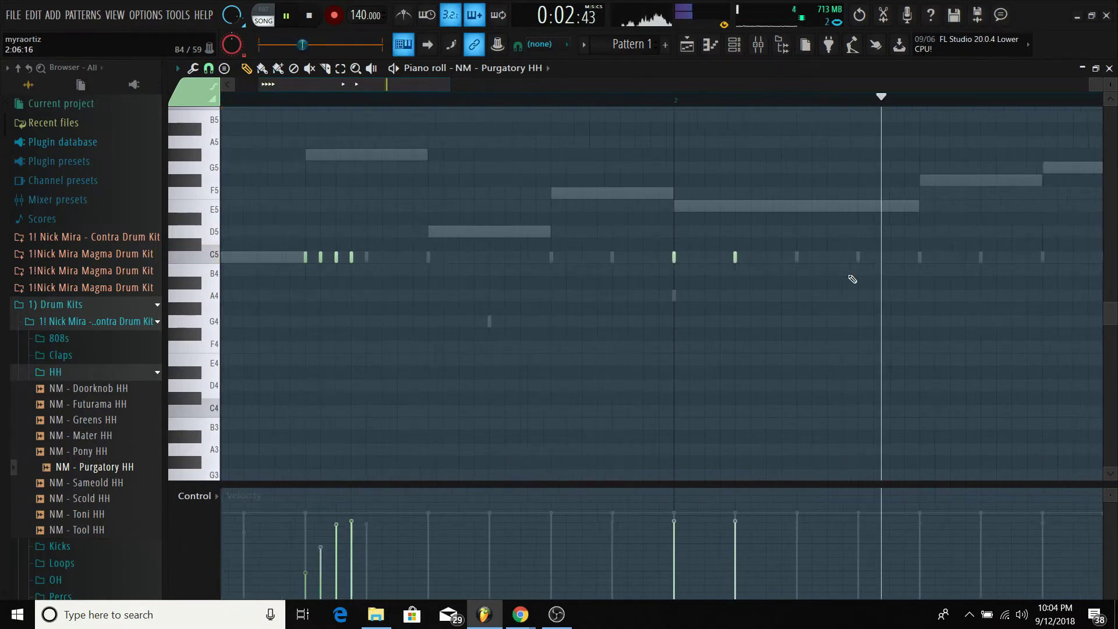
Step: Try a rapid run of C5 hits at the start of bar 3 with the Paint tool and undo it
{"action": "key", "text": "space"}
{"action": "scroll", "coordinate": [818, 258], "scroll_direction": "up", "scroll_amount": 2, "text": "ctrl"}
{"action": "left_click", "coordinate": [862, 258]}
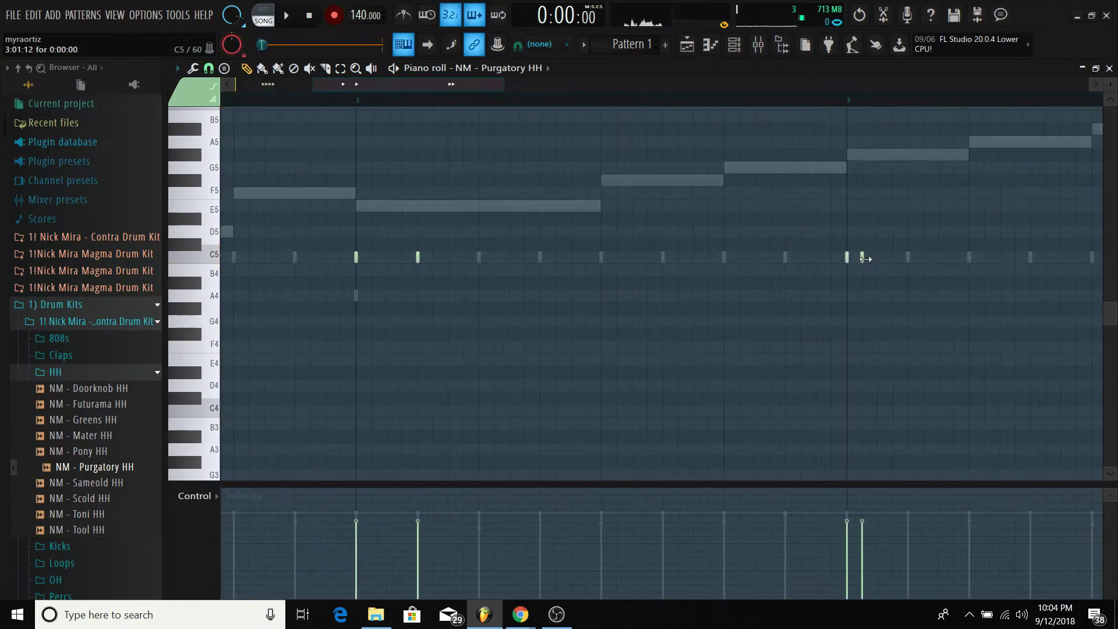
{"action": "left_click", "coordinate": [262, 68]}
{"action": "left_click", "coordinate": [209, 68]}
{"action": "left_click", "coordinate": [232, 173]}
{"action": "left_click_drag", "start_coordinate": [849, 257], "coordinate": [903, 257]}
{"action": "key", "text": "ctrl+z"}
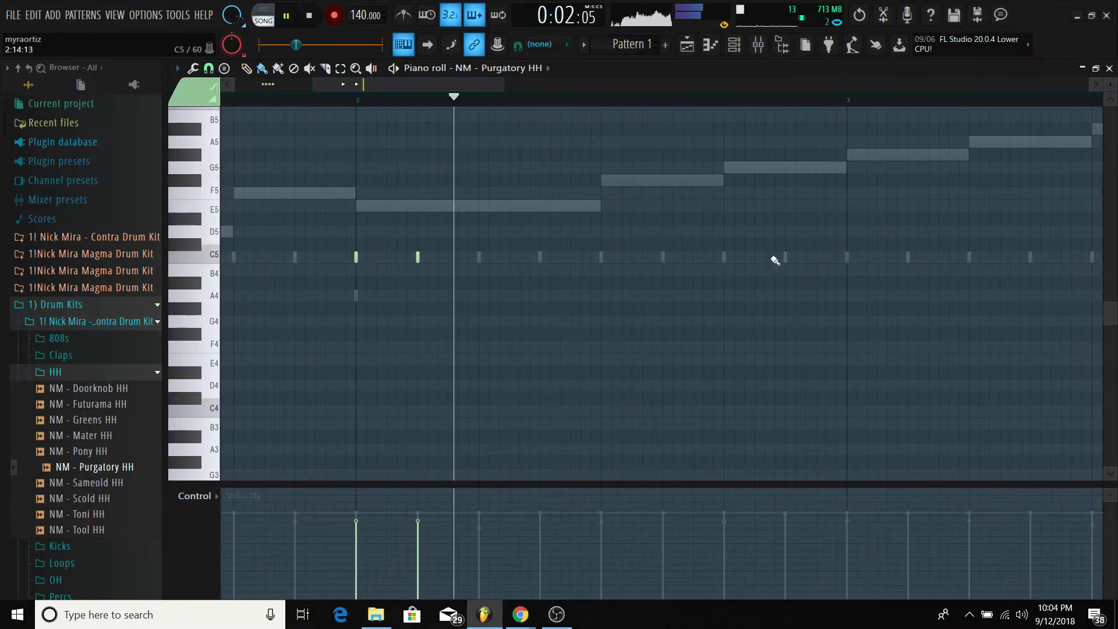
Step: Paint four rapid C5 Purgatory HH hits starting on bar 2 step 13
{"action": "left_click_drag", "start_coordinate": [724, 256], "coordinate": [760, 257]}
{"action": "scroll", "coordinate": [796, 257], "scroll_direction": "down", "scroll_amount": 2, "text": "ctrl"}
{"action": "scroll", "coordinate": [703, 267], "scroll_direction": "up", "scroll_amount": 2, "text": "ctrl"}
Step: Change the snap and paint four more widely spaced C5 Purgatory HH hits starting on bar 4 step 9
{"action": "left_click", "coordinate": [208, 68]}
{"action": "left_click", "coordinate": [232, 246]}
{"action": "scroll", "coordinate": [617, 258], "scroll_direction": "down", "scroll_amount": 2, "text": "ctrl"}
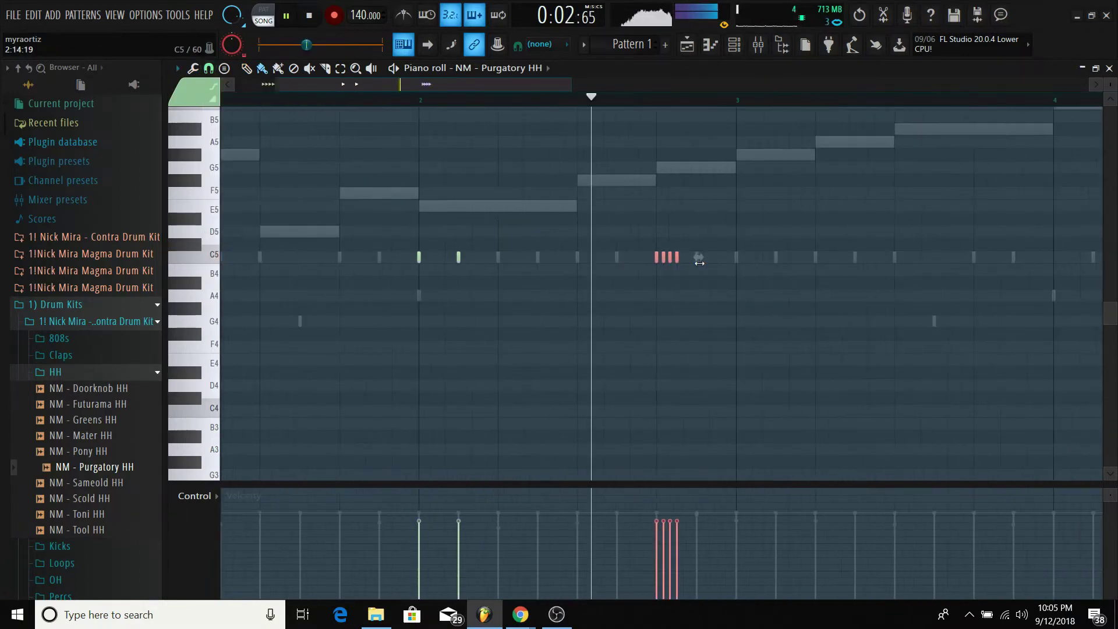
{"action": "scroll", "coordinate": [699, 259], "scroll_direction": "right", "scroll_amount": 4}
{"action": "scroll", "coordinate": [801, 259], "scroll_direction": "left", "scroll_amount": 2}
{"action": "left_click_drag", "start_coordinate": [799, 258], "coordinate": [878, 258]}
{"action": "scroll", "coordinate": [604, 239], "scroll_direction": "down", "scroll_amount": 2, "text": "ctrl"}
{"action": "scroll", "coordinate": [470, 398], "scroll_direction": "up", "scroll_amount": 1, "text": "ctrl"}
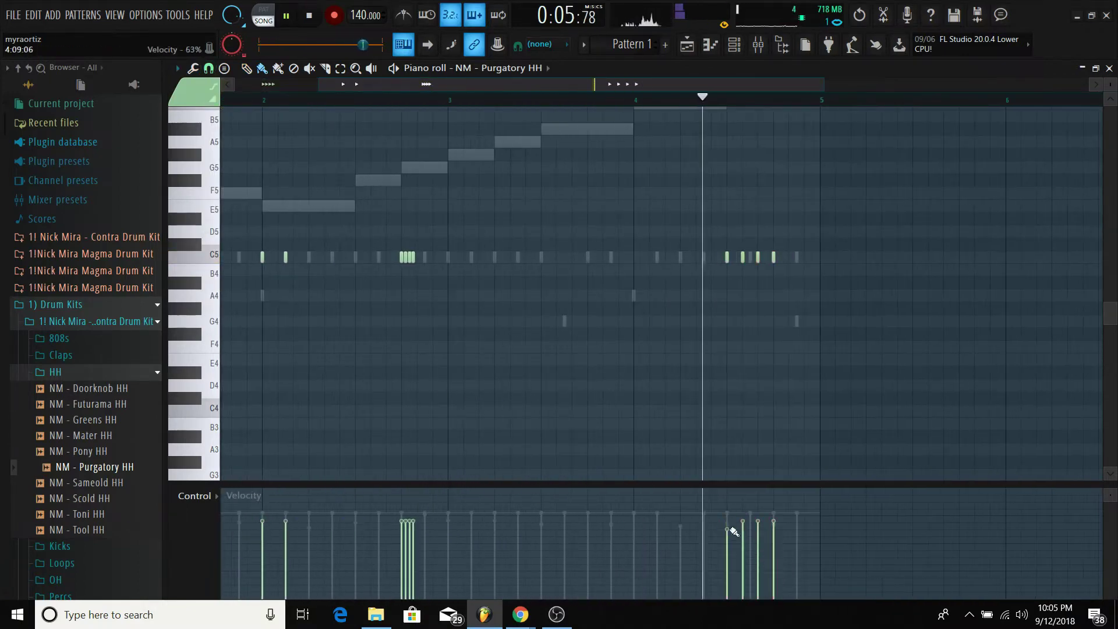
Step: Add 808 [ hi tech ] from the high tech kit's 808s as a new channel
{"action": "left_click", "coordinate": [73, 269]}
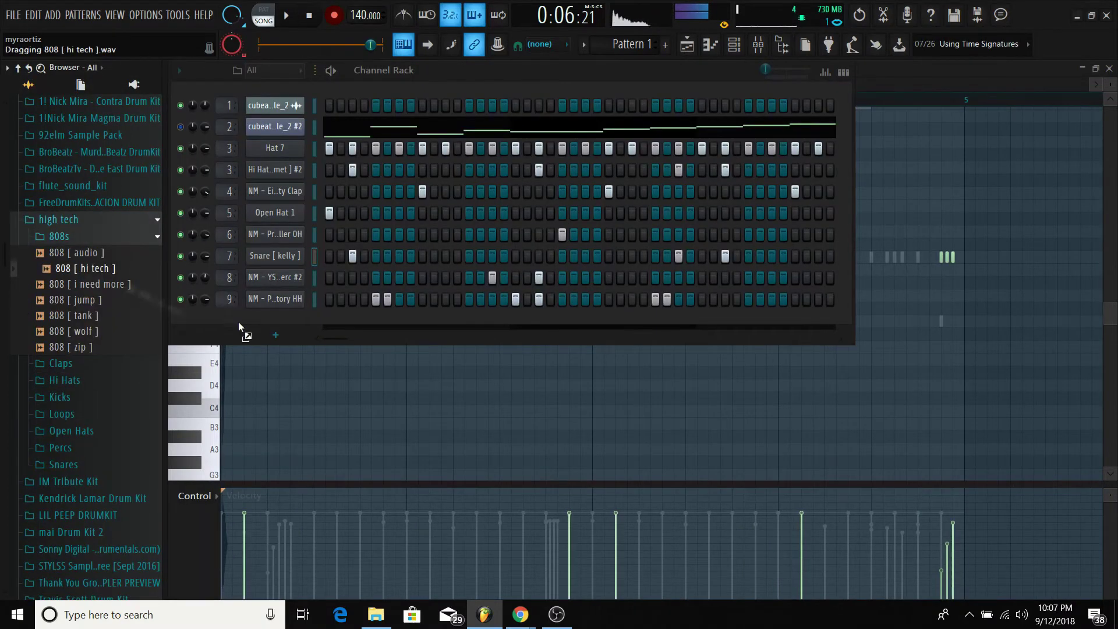
{"action": "left_click_drag", "start_coordinate": [239, 322], "coordinate": [265, 319]}
{"action": "key", "text": "space"}
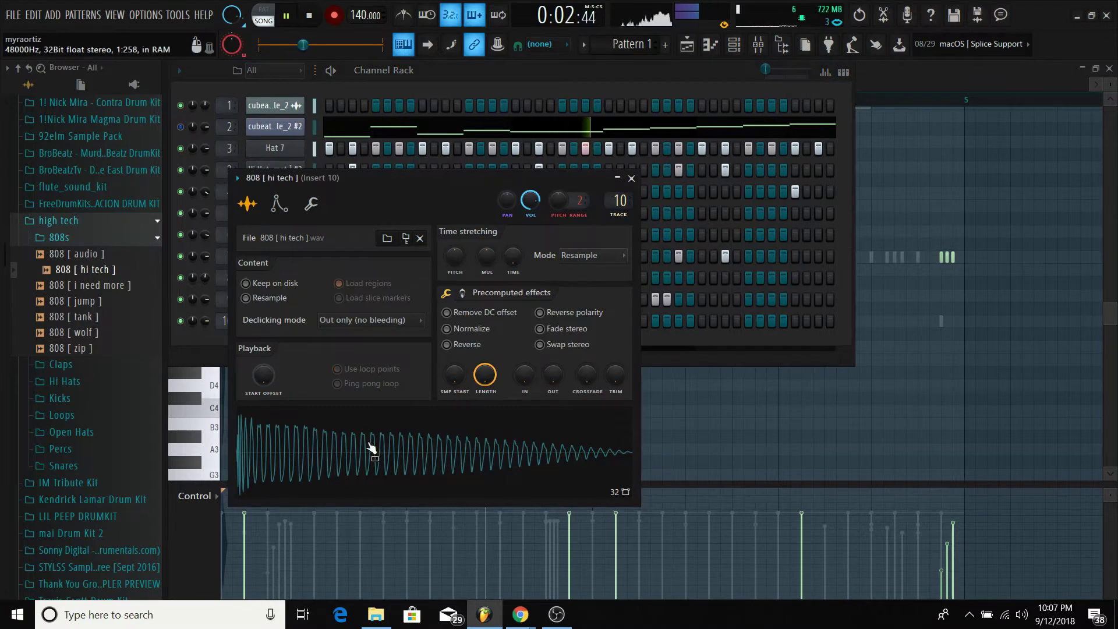
Step: Set the 808 [ hi tech ] time-stretching mode to Stretch and enable Cut itself for the channel
{"action": "left_click", "coordinate": [607, 256]}
{"action": "left_click", "coordinate": [607, 296]}
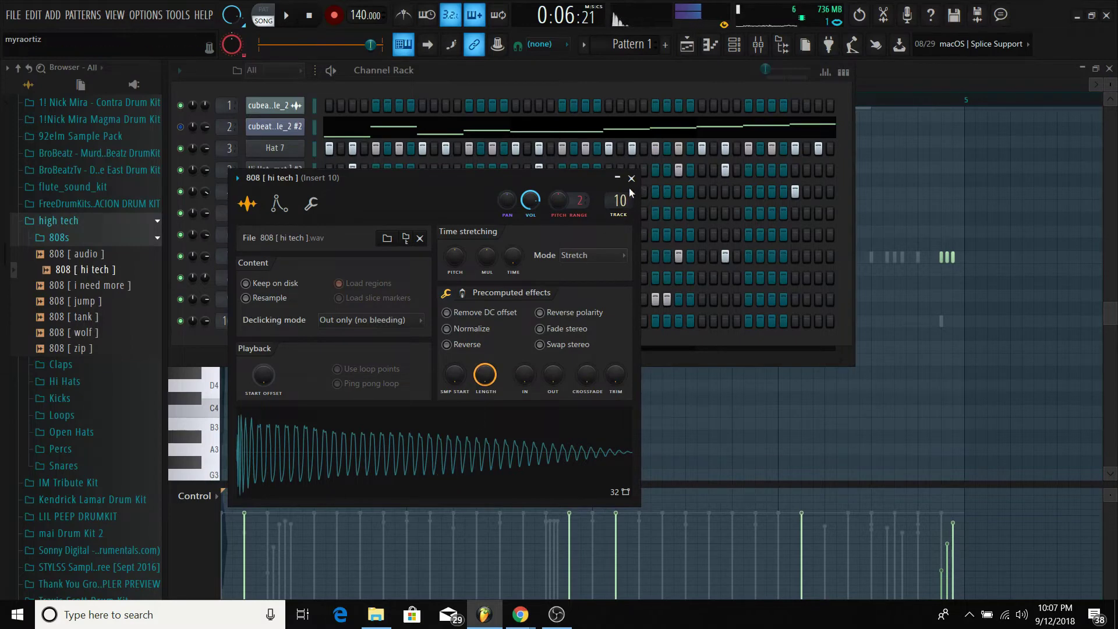
{"action": "left_click", "coordinate": [631, 179]}
{"action": "right_click", "coordinate": [310, 317]}
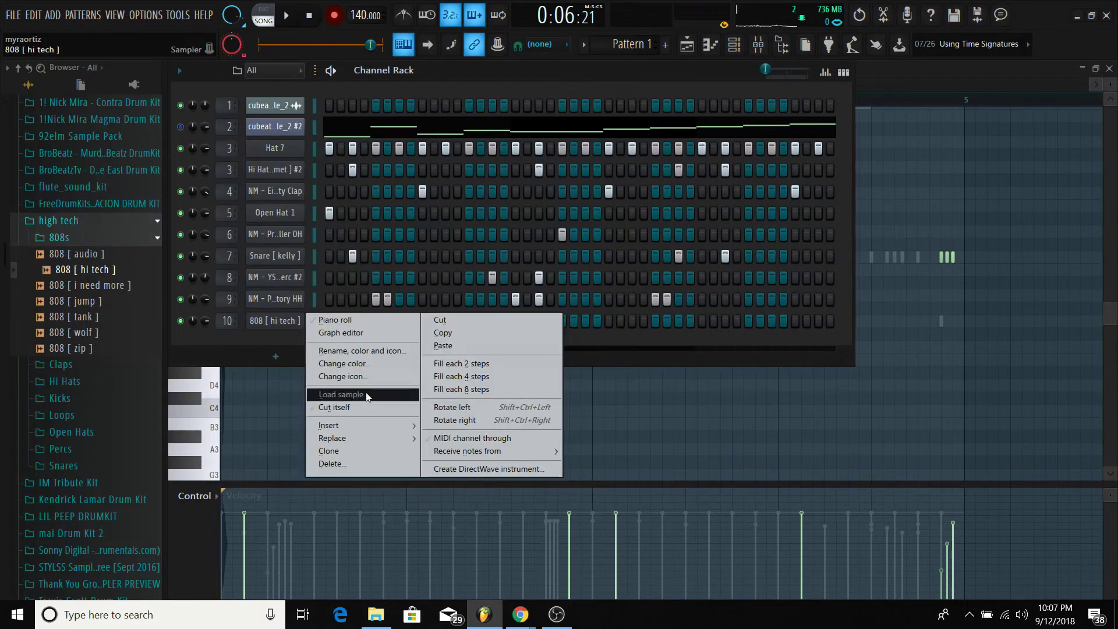
{"action": "left_click", "coordinate": [365, 407]}
Step: Place B5 notes for the 808 [ hi tech ] channel on bar 1 step 13 and bar 2 step 5
{"action": "left_click", "coordinate": [708, 45]}
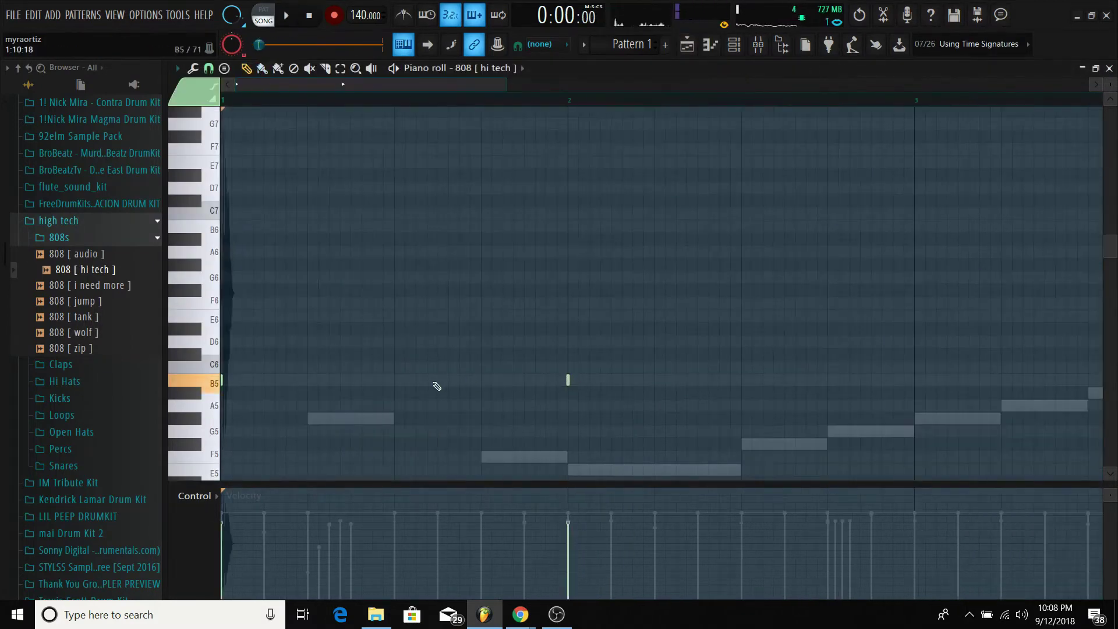
{"action": "left_click", "coordinate": [481, 380]}
{"action": "key", "text": "space"}
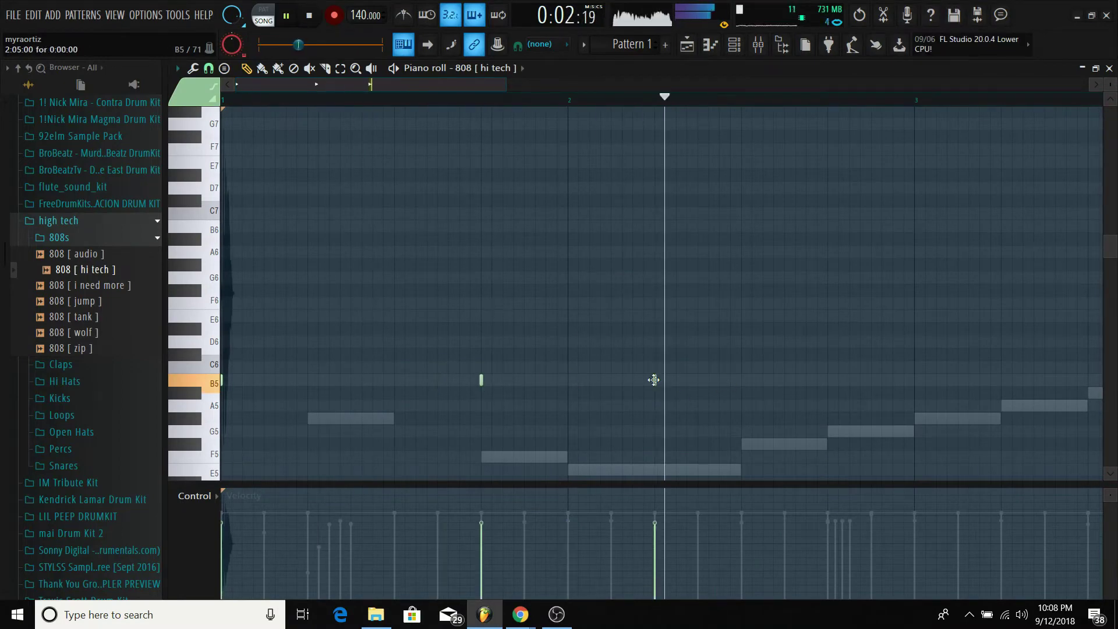
{"action": "left_click", "coordinate": [654, 380]}
Step: Extend the B5 808 notes end to end up to the start of bar 3 with Quick legato
{"action": "scroll", "coordinate": [845, 379], "scroll_direction": "down", "scroll_amount": 1}
{"action": "left_click", "coordinate": [915, 374]}
{"action": "scroll", "coordinate": [915, 374], "scroll_direction": "right", "scroll_amount": 2}
{"action": "left_click", "coordinate": [972, 378]}
{"action": "right_click", "coordinate": [971, 378]}
{"action": "scroll", "coordinate": [972, 377], "scroll_direction": "down", "scroll_amount": 3}
{"action": "key", "text": "ctrl+l"}
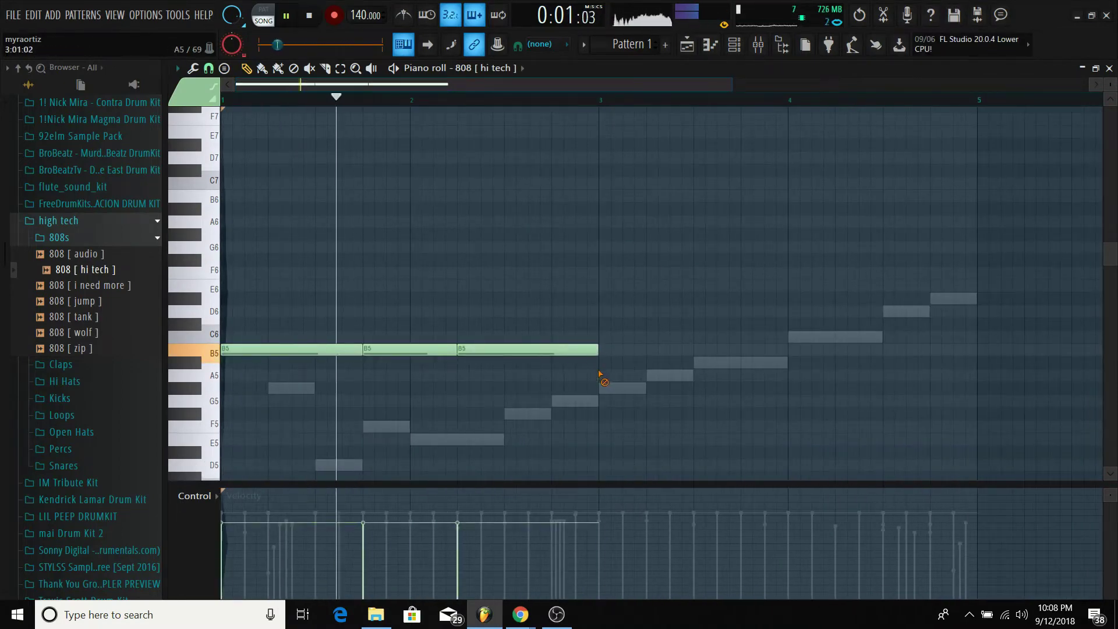
Step: Add an A5 808 note at the start of bar 3 and three half-step C6 notes from bar 2 step 15, trimming the preceding B5
{"action": "left_click_drag", "start_coordinate": [602, 378], "coordinate": [741, 378]}
{"action": "scroll", "coordinate": [518, 197], "scroll_direction": "right", "scroll_amount": 1}
{"action": "mouse_move", "coordinate": [568, 350]}
{"action": "left_mouse_down"}
{"action": "mouse_move", "coordinate": [547, 349]}
{"action": "mouse_move", "coordinate": [549, 337]}
{"action": "left_mouse_up"}
{"action": "left_click_drag", "start_coordinate": [660, 337], "coordinate": [554, 336]}
{"action": "scroll", "coordinate": [552, 335], "scroll_direction": "up", "scroll_amount": 3}
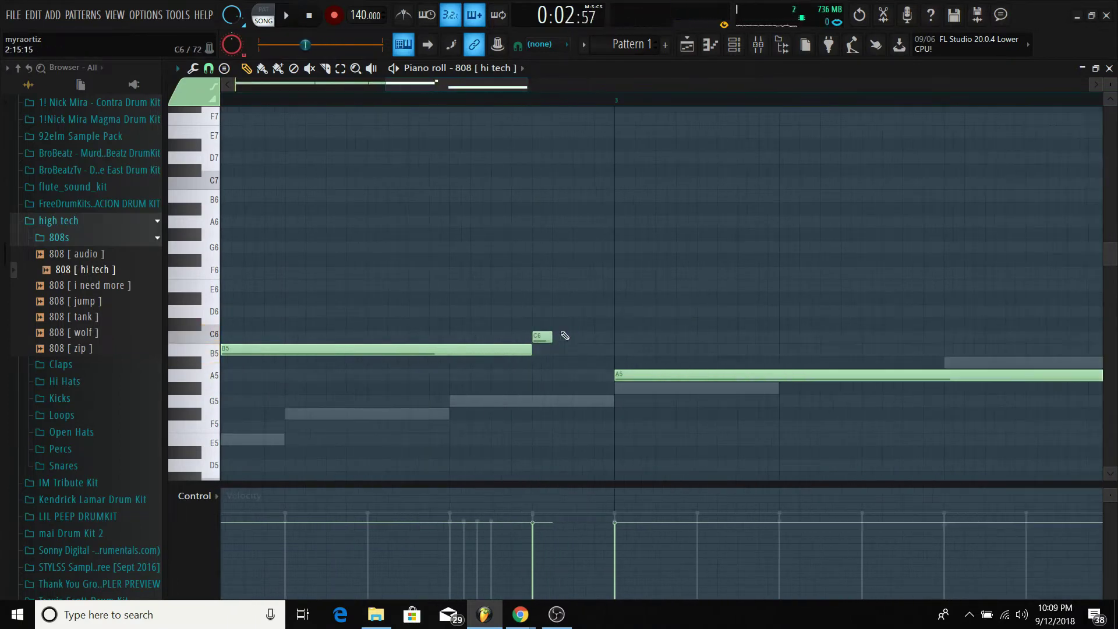
{"action": "left_click", "coordinate": [563, 336]}
{"action": "left_click", "coordinate": [582, 336]}
Step: Shorten the bar 3 A5 note to six steps and add A5 notes on bar 3 step 7 and bar 4 step 5
{"action": "scroll", "coordinate": [656, 344], "scroll_direction": "down", "scroll_amount": 1}
{"action": "left_click_drag", "start_coordinate": [936, 377], "coordinate": [790, 378]}
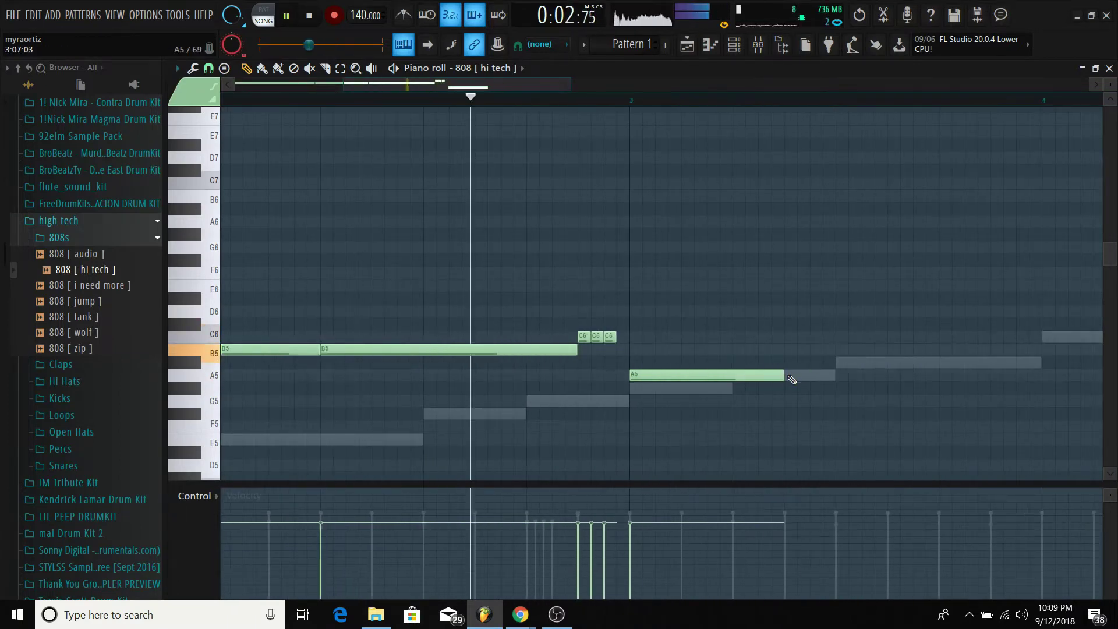
{"action": "left_click", "coordinate": [792, 377]}
{"action": "scroll", "coordinate": [798, 377], "scroll_direction": "right", "scroll_amount": 3}
{"action": "left_click", "coordinate": [954, 376]}
{"action": "scroll", "coordinate": [953, 377], "scroll_direction": "right", "scroll_amount": 3}
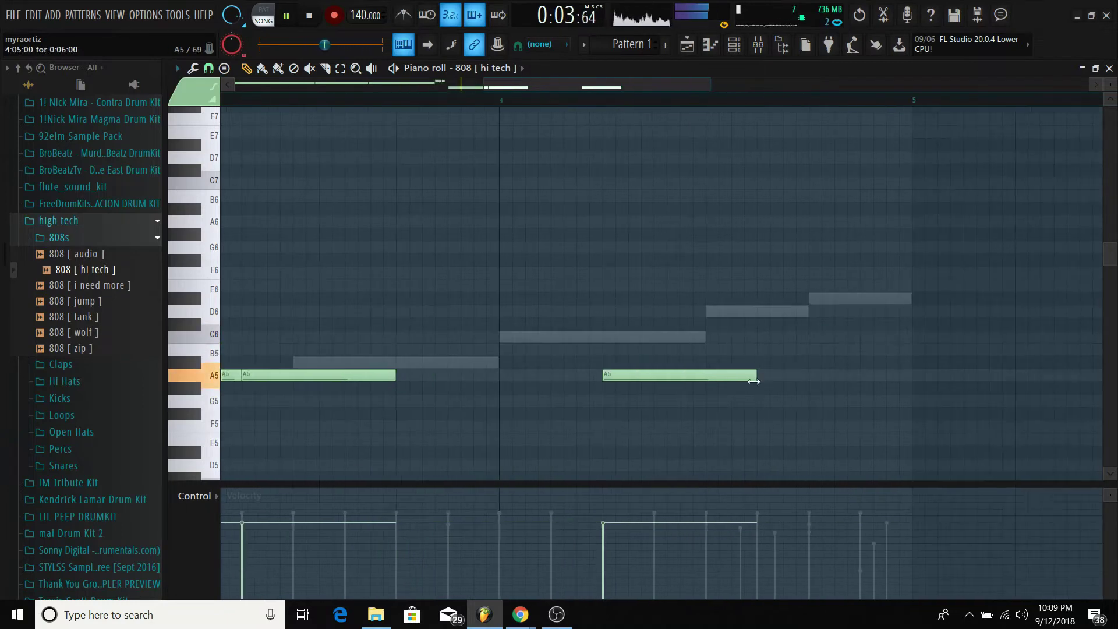
Step: Add an A5 note on bar 4 step 11 and join the 808 notes end to end with Quick legato
{"action": "left_click_drag", "start_coordinate": [756, 377], "coordinate": [706, 377]}
{"action": "left_click", "coordinate": [759, 377]}
{"action": "key", "text": "ctrl+l"}
{"action": "scroll", "coordinate": [642, 362], "scroll_direction": "left", "scroll_amount": 3}
{"action": "scroll", "coordinate": [641, 361], "scroll_direction": "right", "scroll_amount": 2}
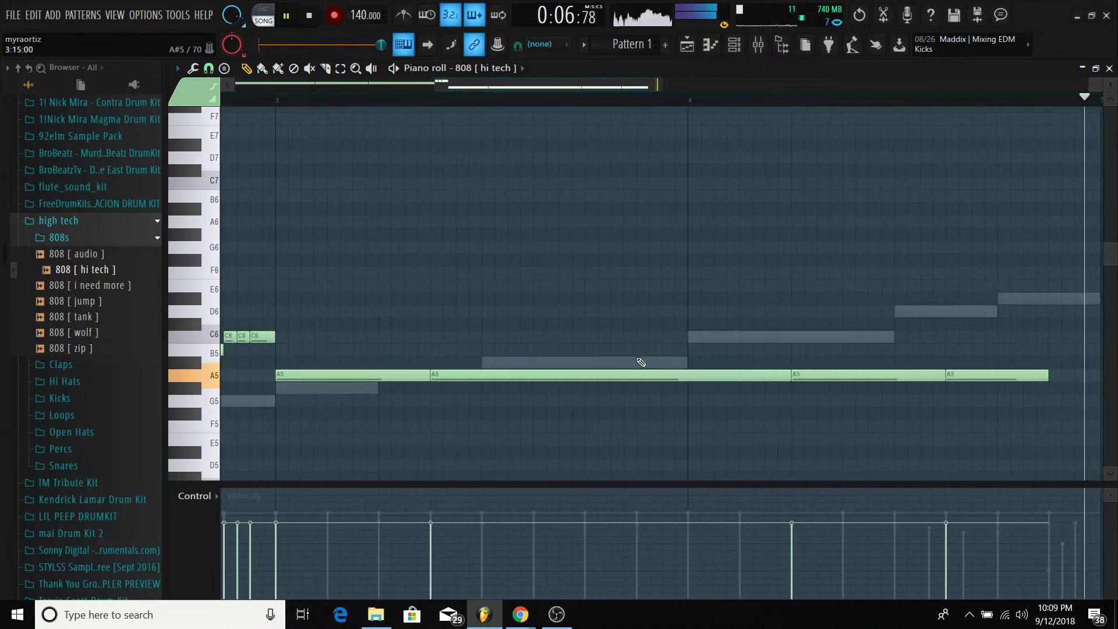
Step: Extend the last 808 note to the end of bar 4 and transpose all the 808 notes down one octave
{"action": "left_click_drag", "start_coordinate": [962, 375], "coordinate": [1016, 375]}
{"action": "scroll", "coordinate": [808, 297], "scroll_direction": "down", "scroll_amount": 3}
{"action": "key", "text": "ctrl+Down"}
{"action": "scroll", "coordinate": [523, 207], "scroll_direction": "down", "scroll_amount": 4}
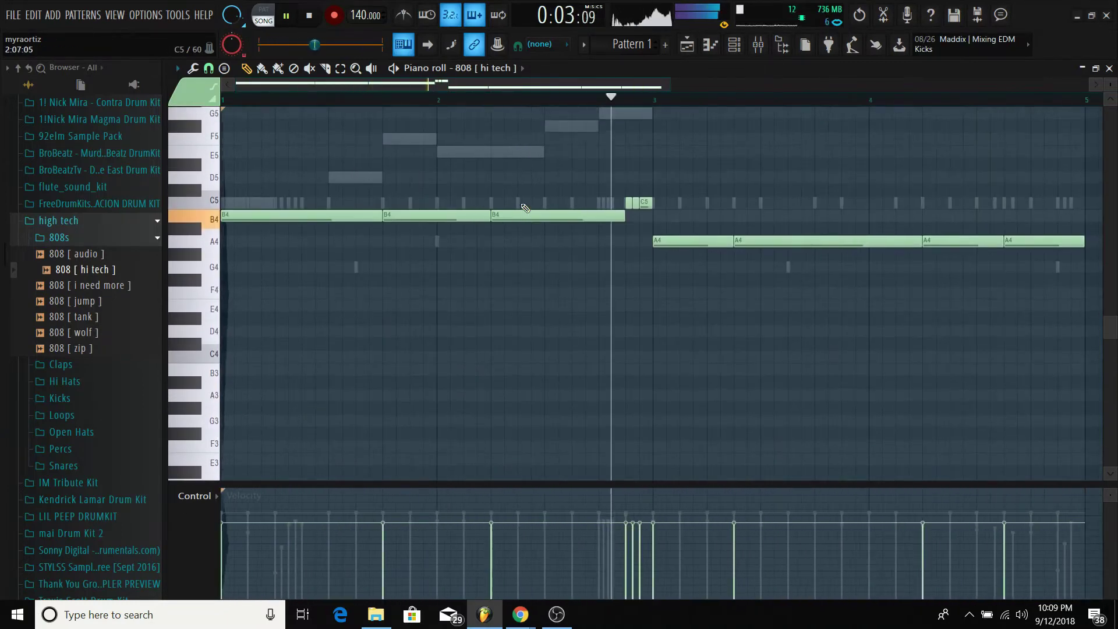
Step: Try the 808 notes of bars 3 and 4 at other pitches, raising them to B5 and auditioning further transpositions
{"action": "left_click_drag", "start_coordinate": [1018, 272], "coordinate": [702, 237], "text": "ctrl"}
{"action": "key", "text": "ctrl+Up"}
{"action": "scroll", "coordinate": [701, 236], "scroll_direction": "up", "scroll_amount": 2}
{"action": "key", "text": "shift+Up"}
{"action": "key", "text": "shift+Up"}
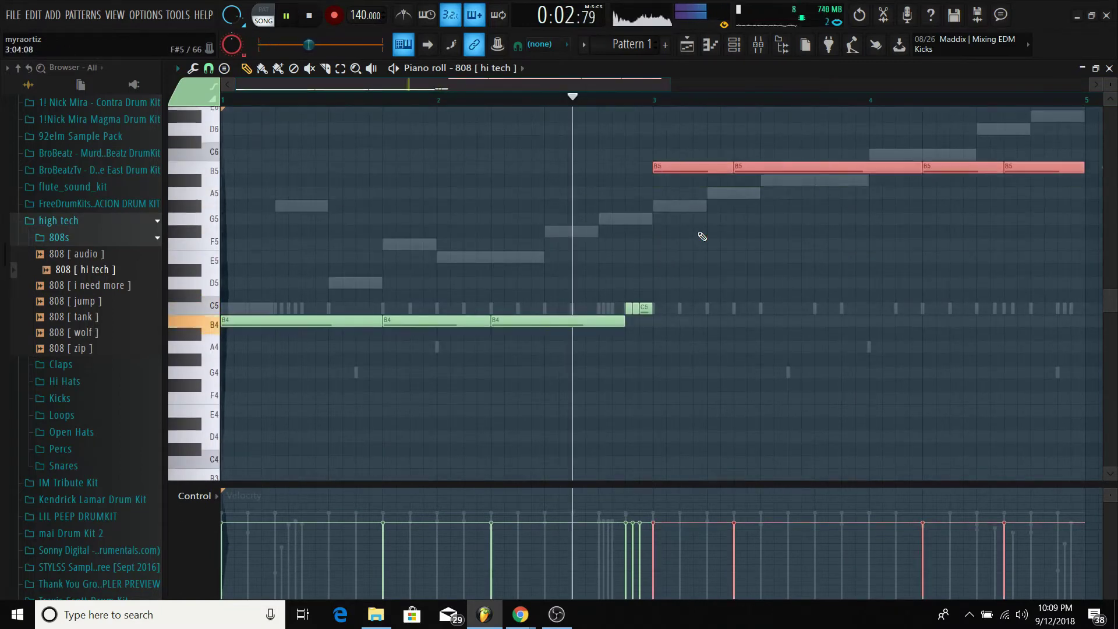
{"action": "key", "text": "ctrl+Down"}
{"action": "key", "text": "shift+Up"}
{"action": "key", "text": "shift+Up"}
{"action": "key", "text": "shift+Up"}
{"action": "key", "text": "shift+Up"}
{"action": "key", "text": "shift+Up"}
{"action": "key", "text": "space"}
{"action": "key", "text": "space"}
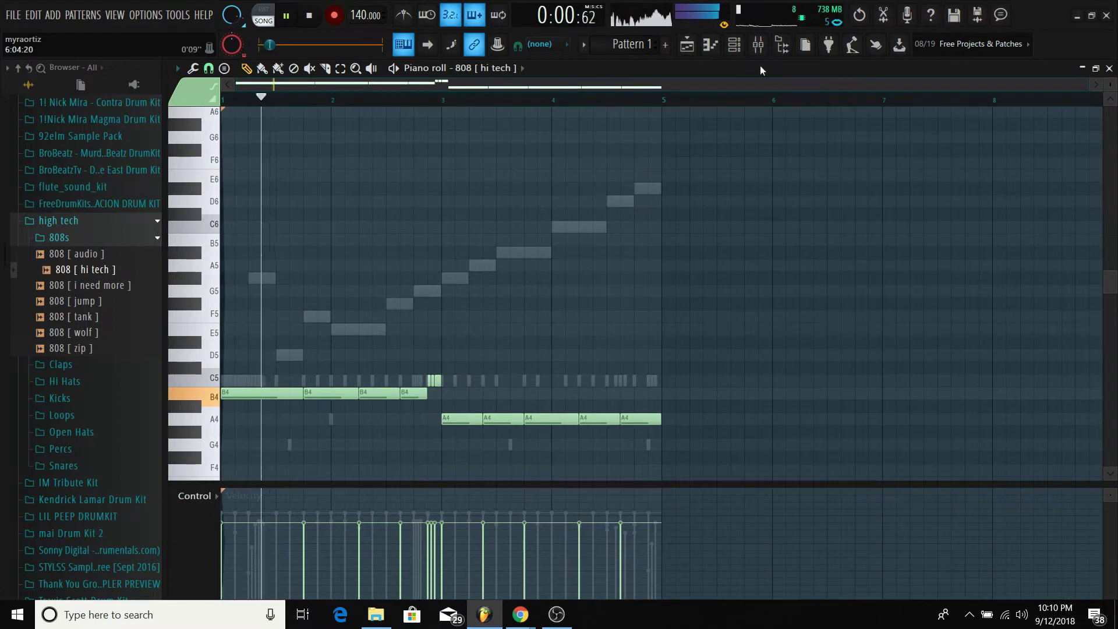
Step: Move the first Snare [ kelly ] hit in bar 1 from step 3 to step 11, auditioning step 7 along the way
{"action": "left_click", "coordinate": [734, 44]}
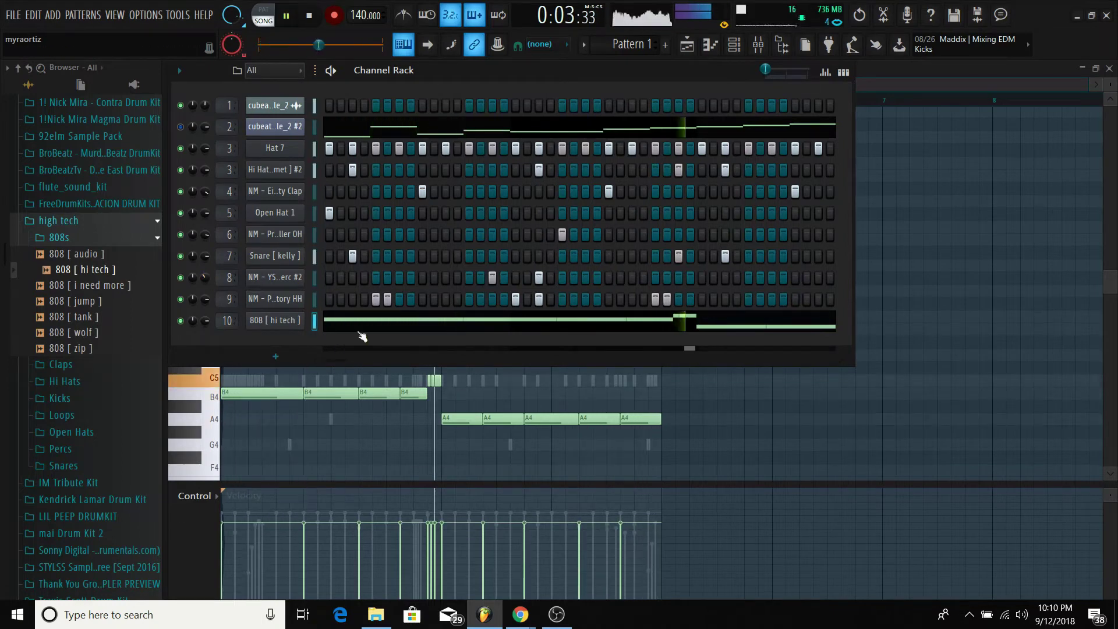
{"action": "left_click_drag", "start_coordinate": [316, 44], "coordinate": [332, 44]}
{"action": "key", "text": "space"}
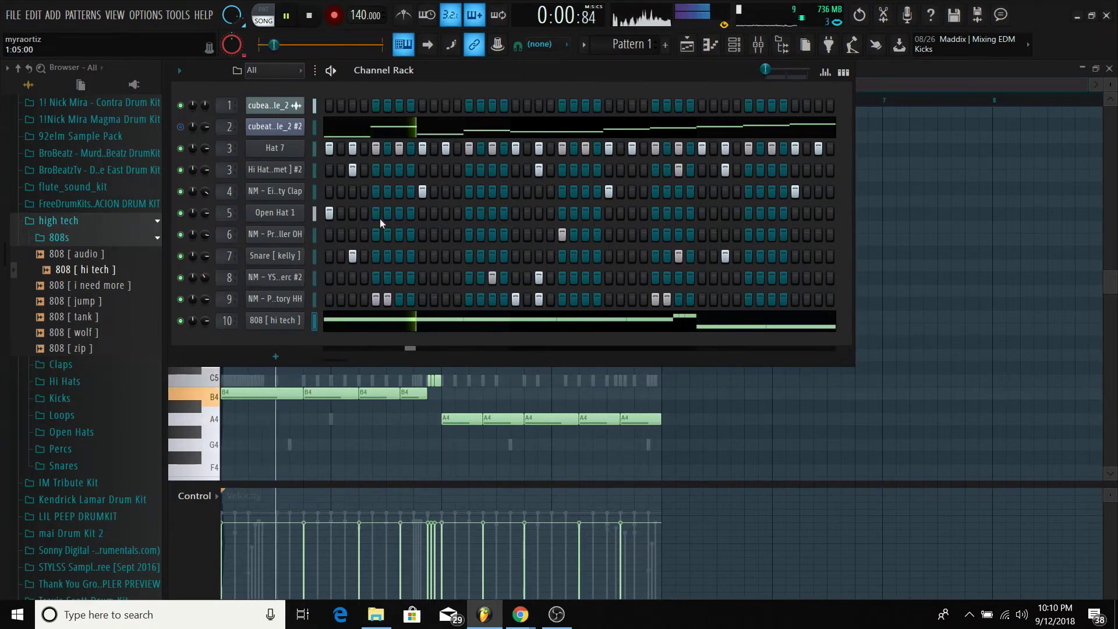
{"action": "key", "text": "space"}
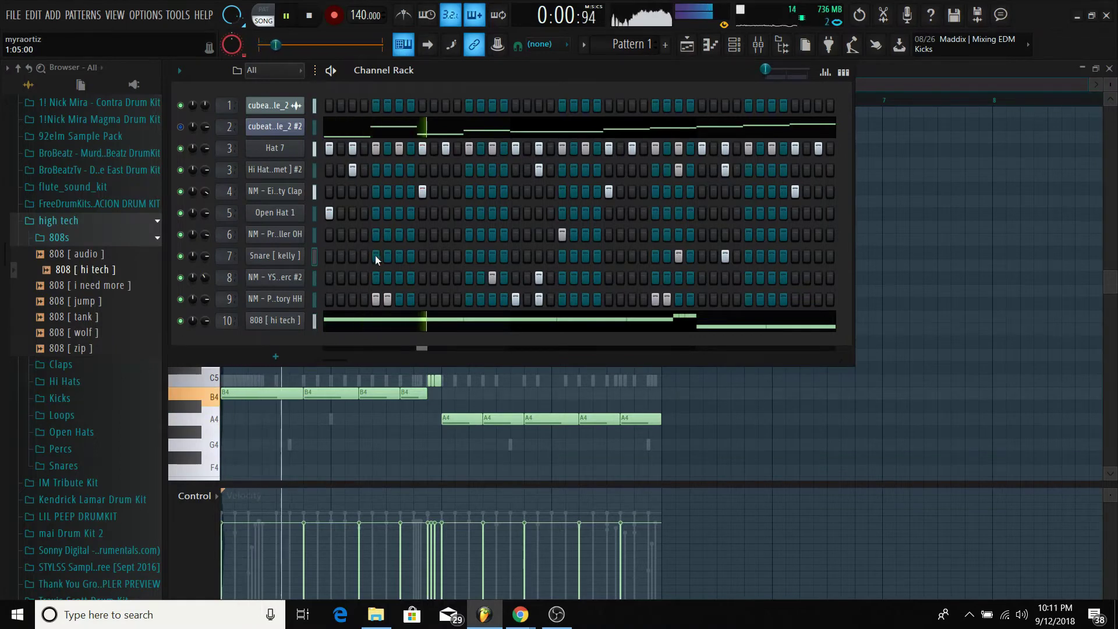
{"action": "left_click", "coordinate": [399, 256]}
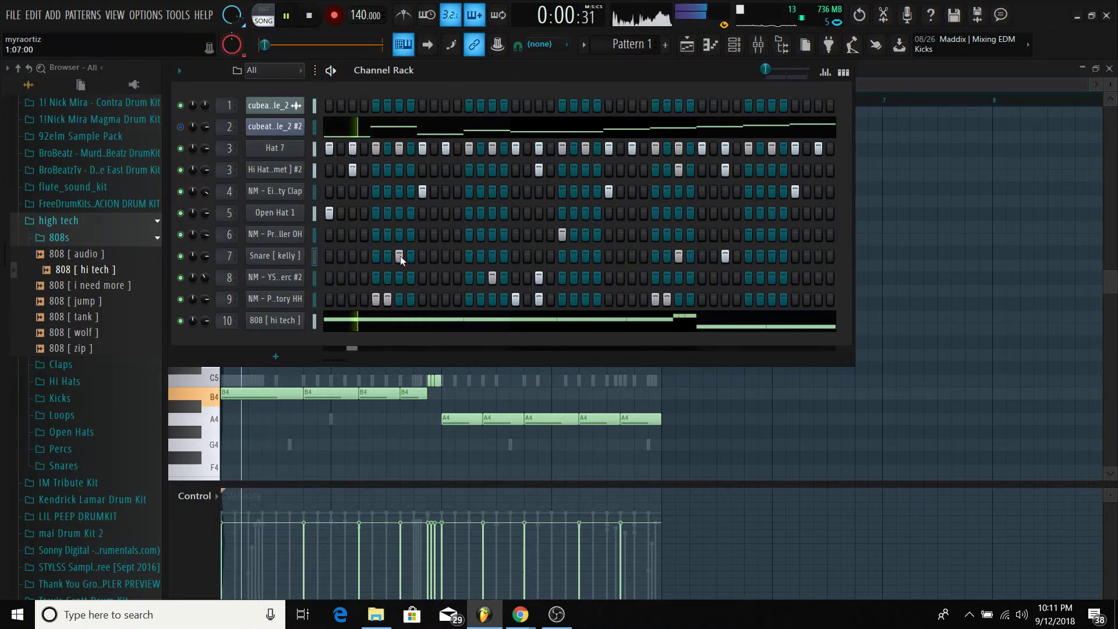
{"action": "key", "text": "space"}
{"action": "key", "text": "space"}
{"action": "left_click", "coordinate": [400, 257]}
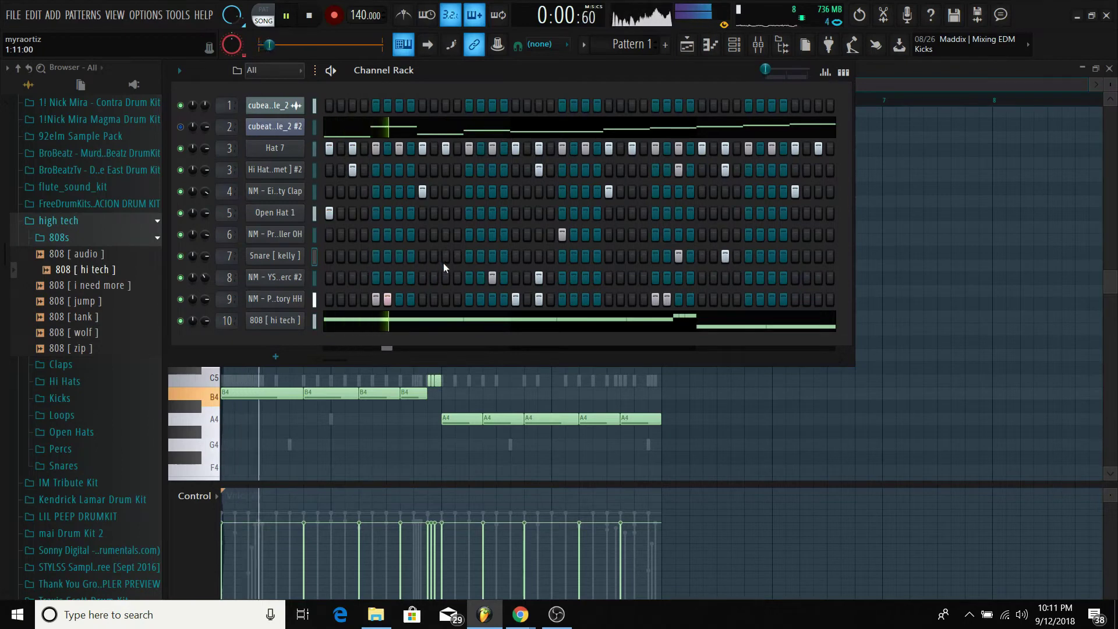
{"action": "left_click", "coordinate": [445, 256]}
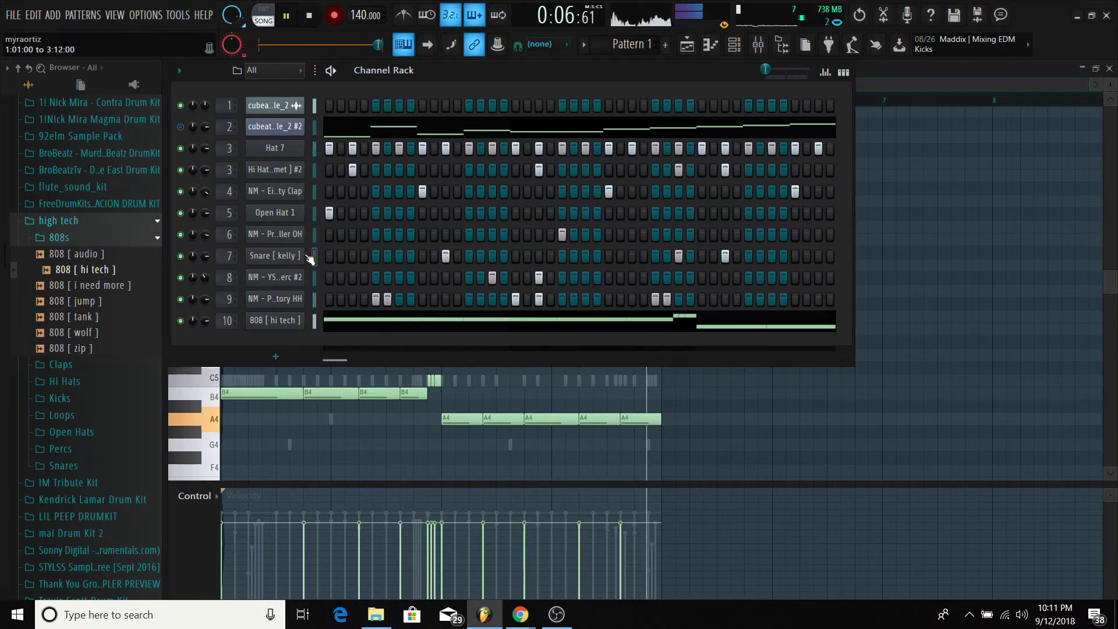
Step: Load Kick [ zone ] from the high tech kit's Kicks folder as a new channel with a hit on bar 1 step 1
{"action": "key", "text": "F9"}
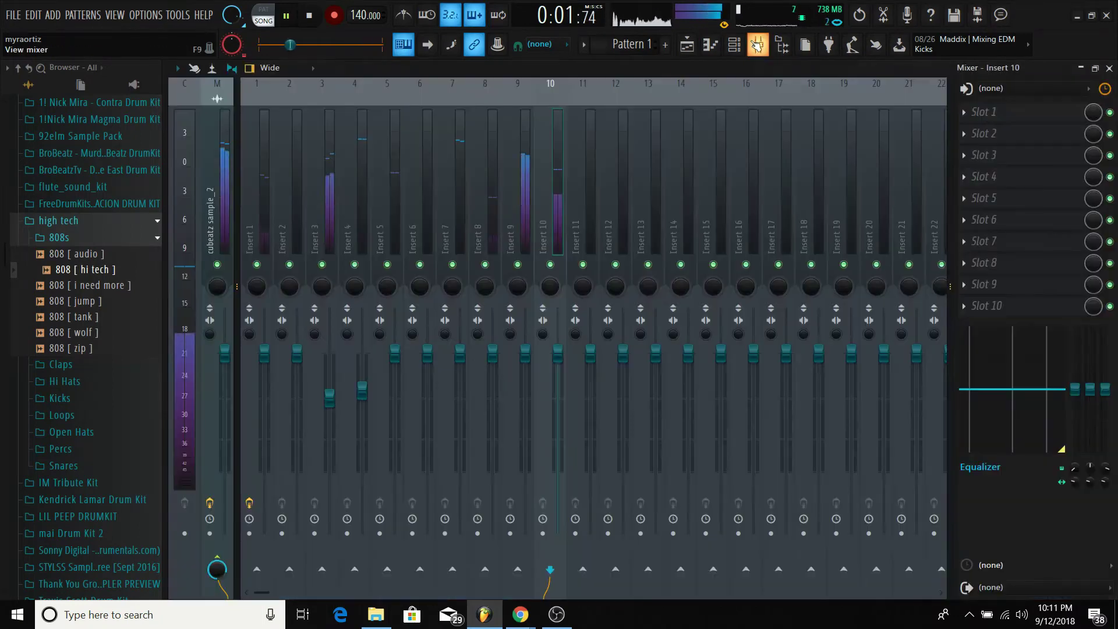
{"action": "key", "text": "F6"}
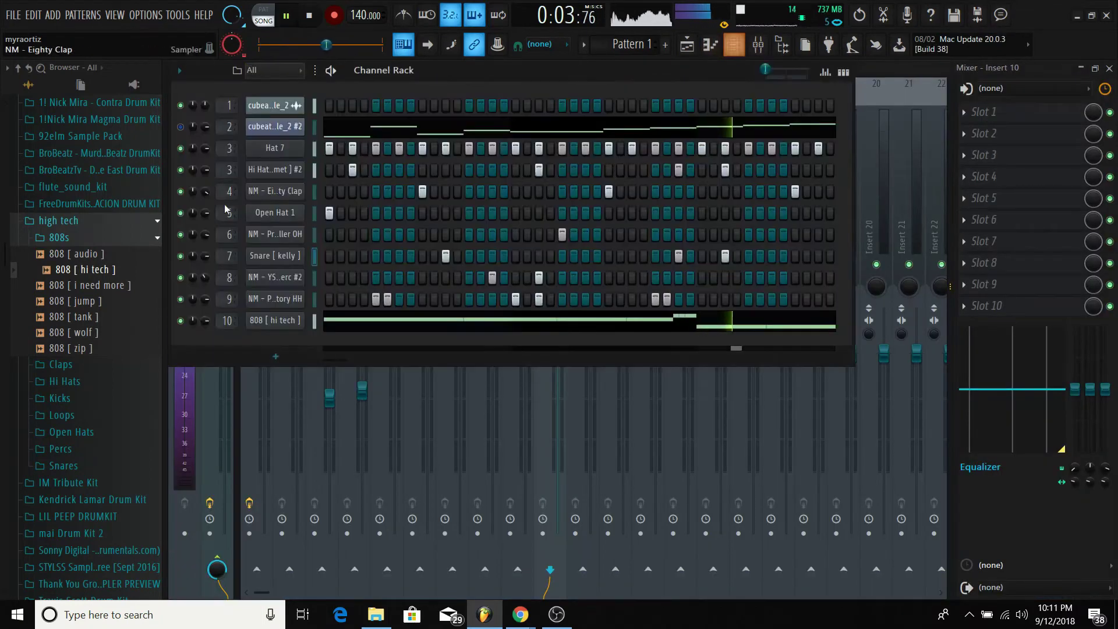
{"action": "left_click", "coordinate": [88, 243]}
{"action": "left_click", "coordinate": [87, 289]}
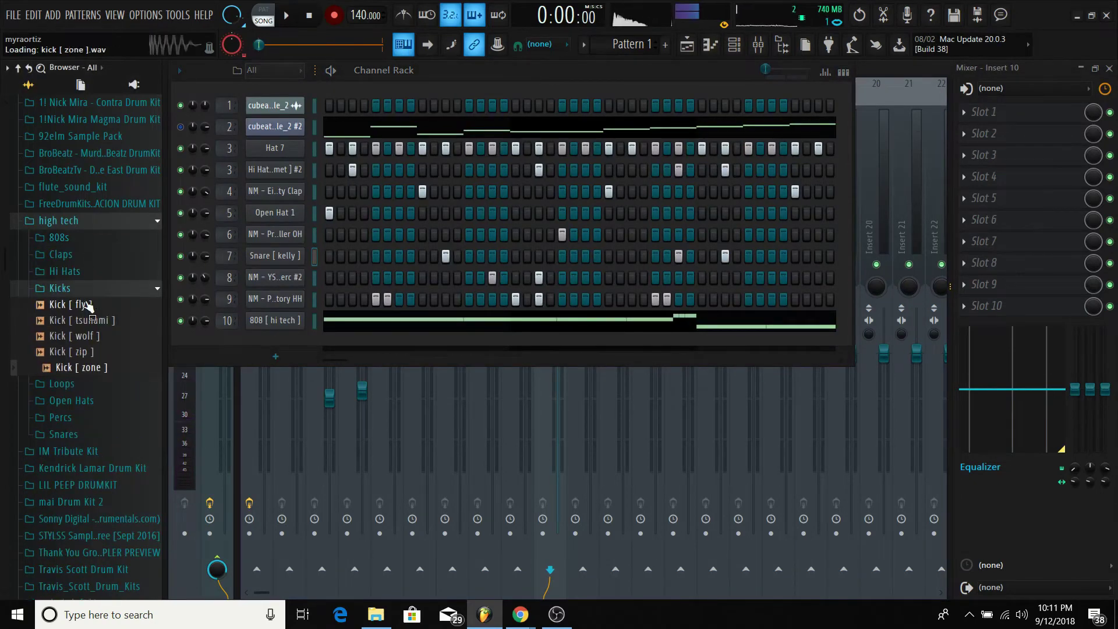
{"action": "left_click_drag", "start_coordinate": [212, 345], "coordinate": [330, 361]}
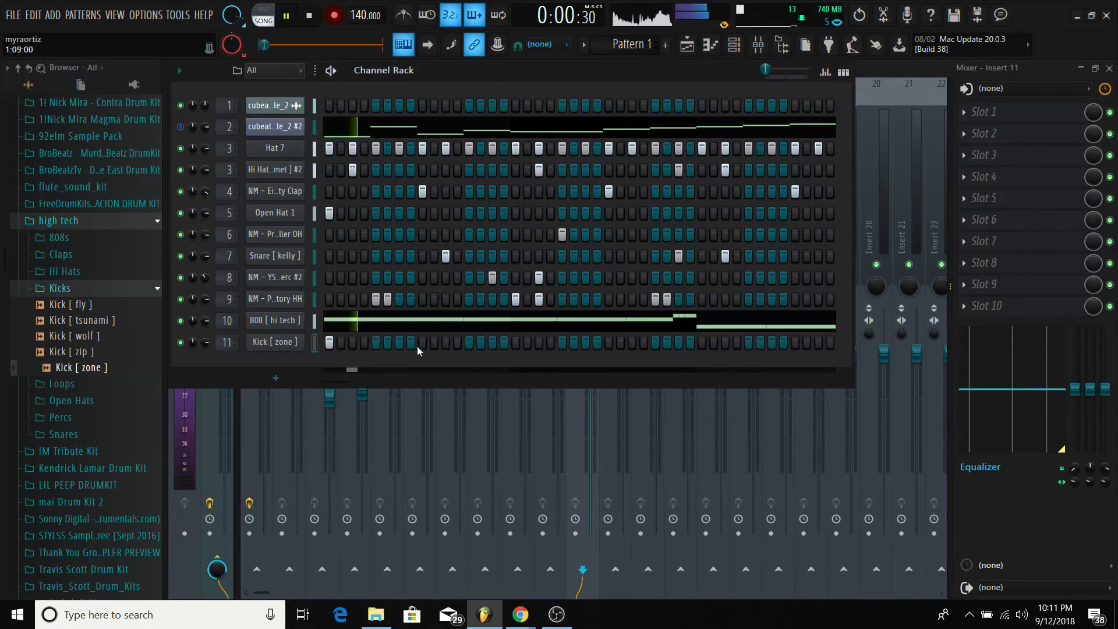
Step: Add Kick [ zone ] hits on bar 1 step 13, bar 2 steps 5 and 11, bar 3 steps 1, 7 and 13, and bar 4 step 5
{"action": "left_click", "coordinate": [400, 342]}
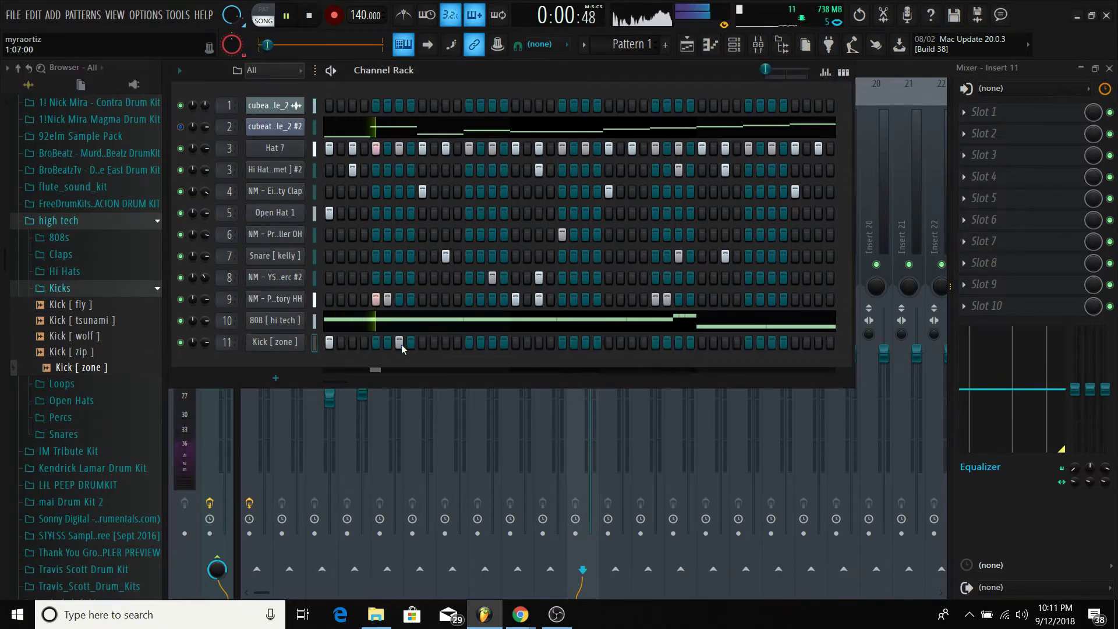
{"action": "key", "text": "space"}
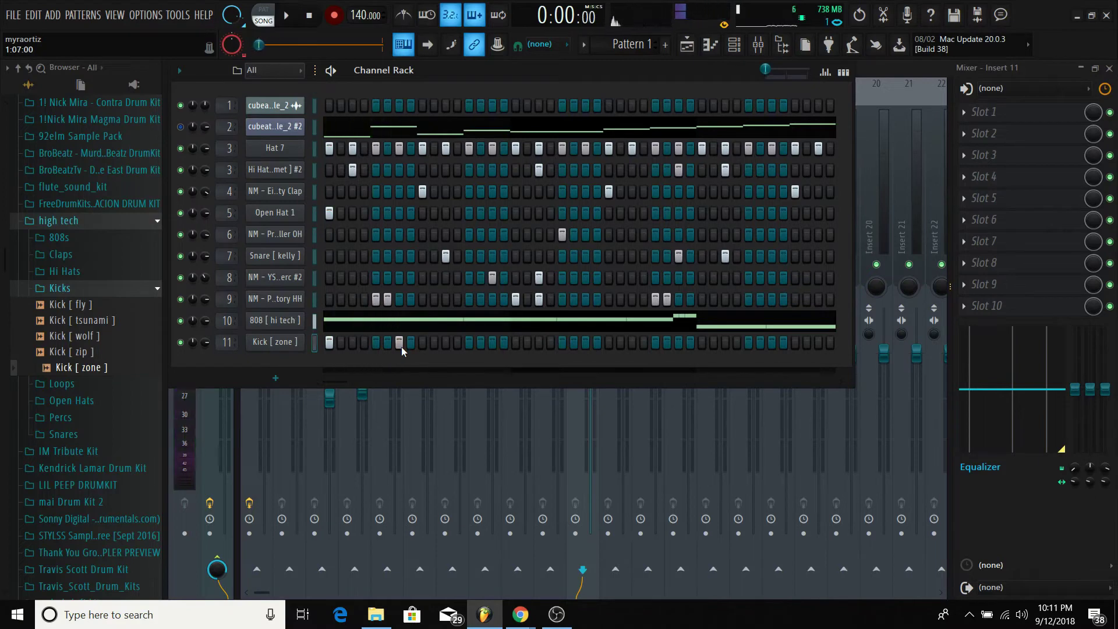
{"action": "key", "text": "space"}
{"action": "left_click", "coordinate": [400, 344]}
{"action": "left_click", "coordinate": [469, 344]}
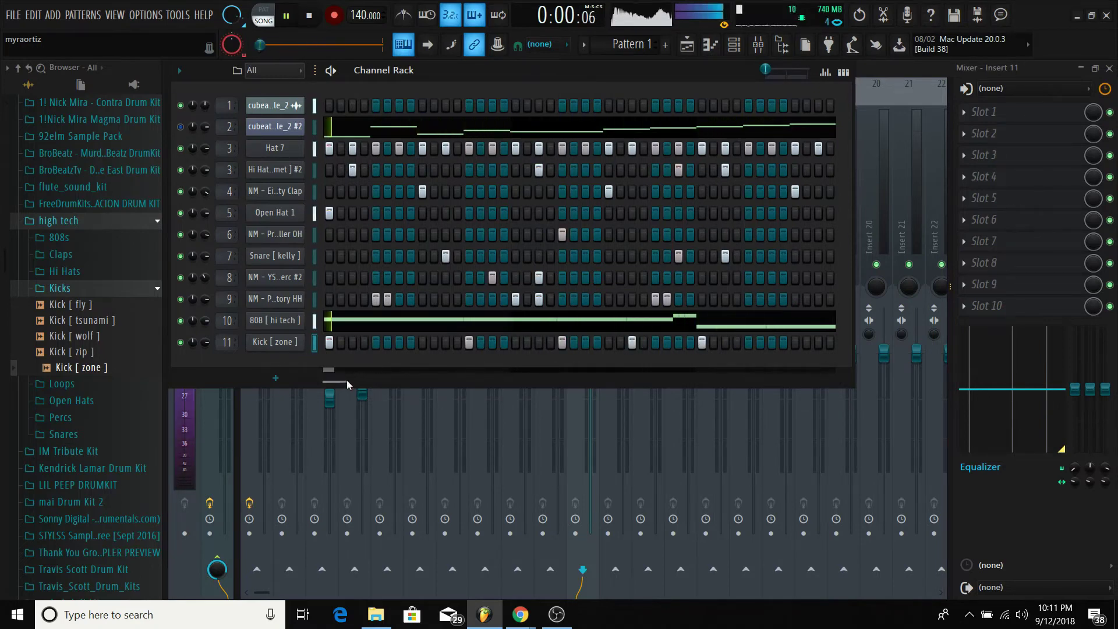
{"action": "left_click_drag", "start_coordinate": [347, 380], "coordinate": [702, 348]}
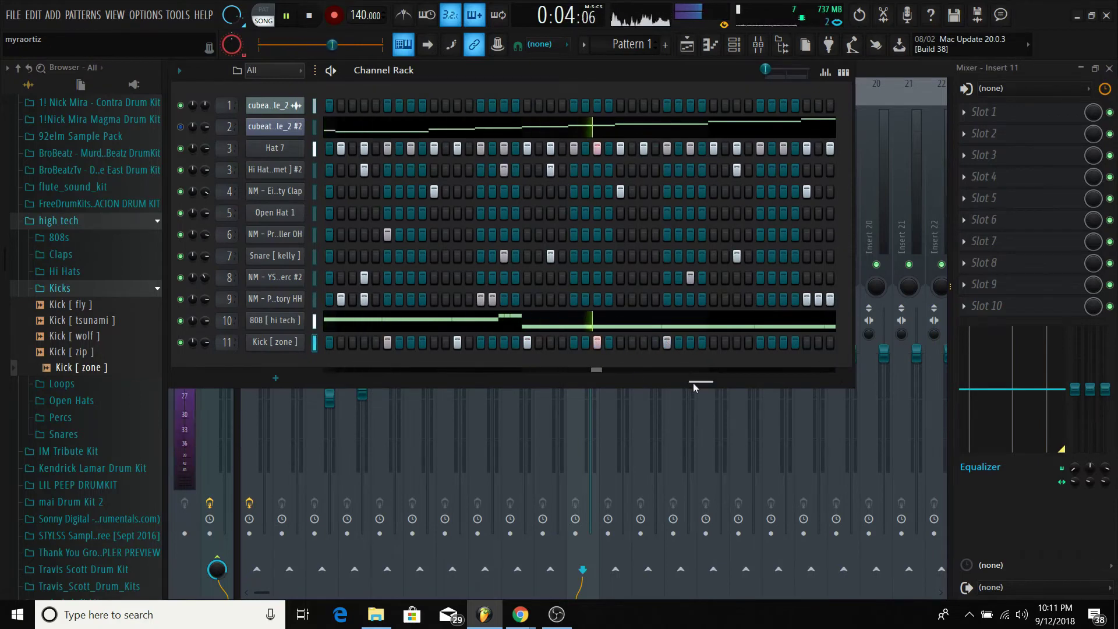
{"action": "left_click_drag", "start_coordinate": [694, 387], "coordinate": [793, 385]}
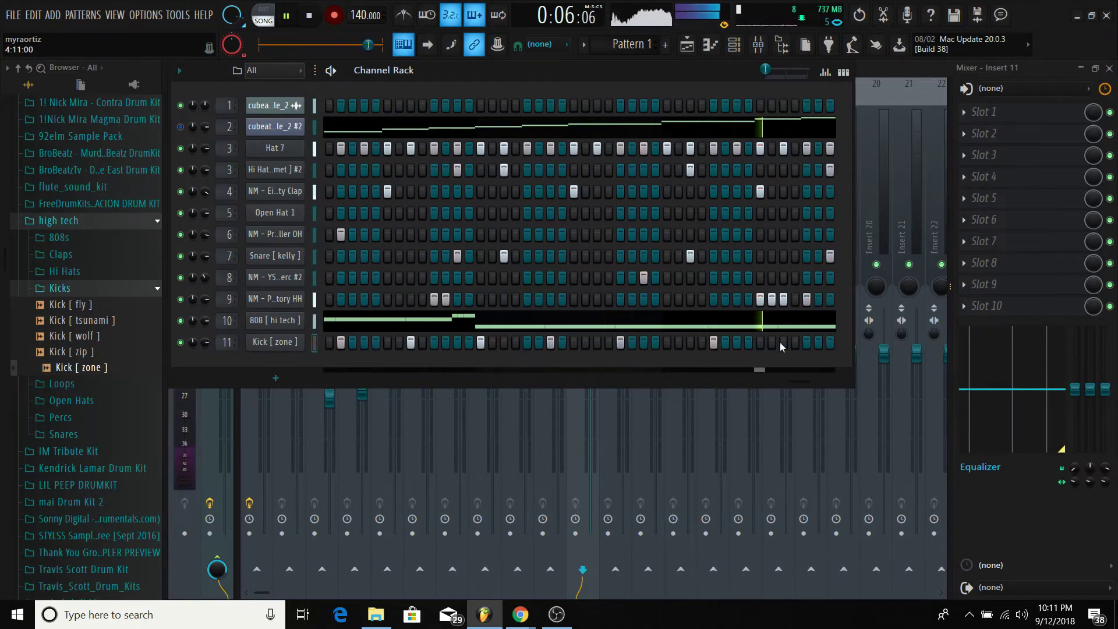